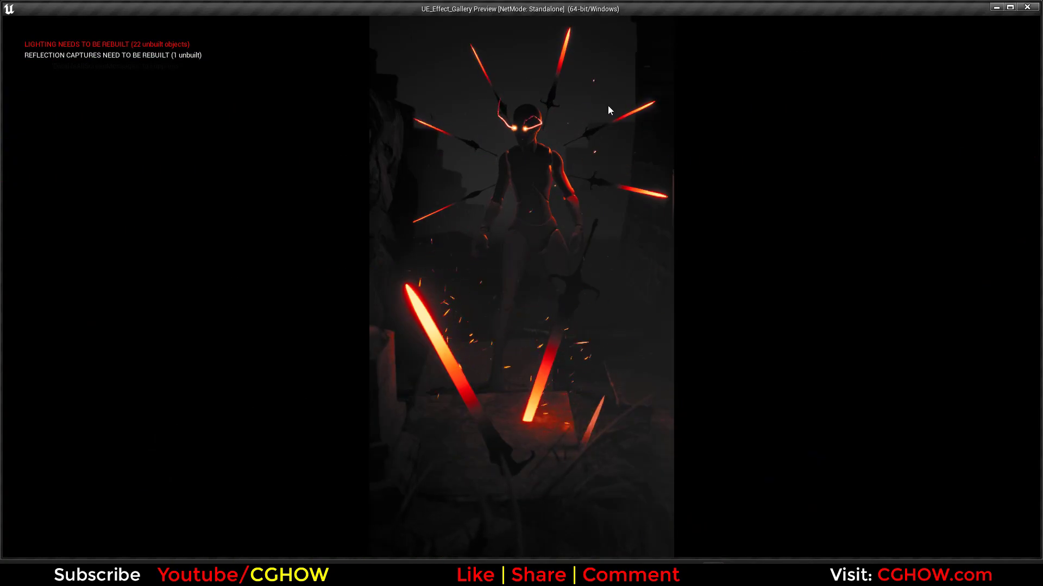
- Leave the preview, open the mmp7_Seq level sequence and lock the viewport to its camera cuts
{"action": "left_click", "coordinate": [1028, 8]}
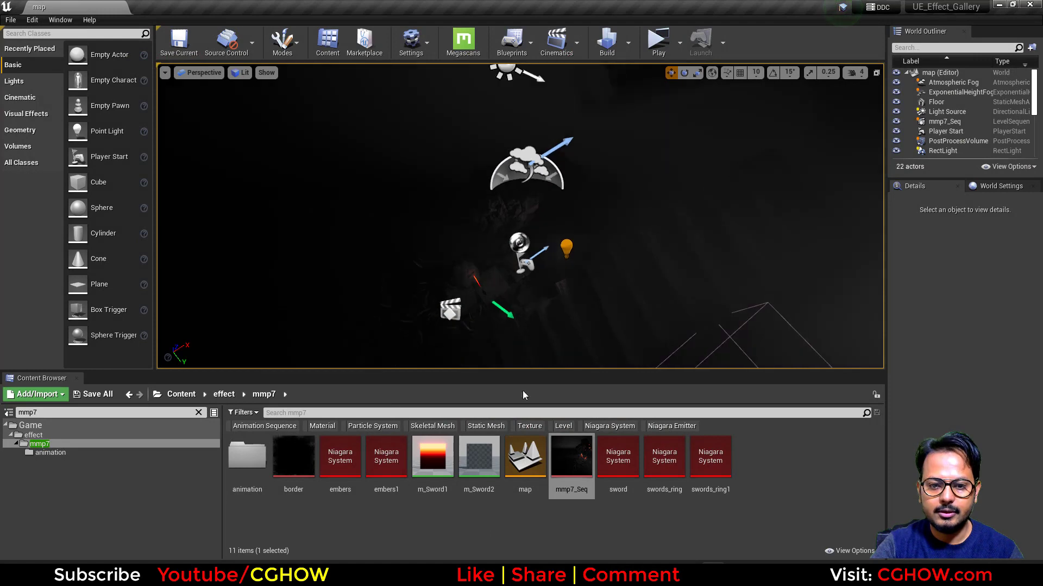
{"action": "double_click", "coordinate": [568, 466]}
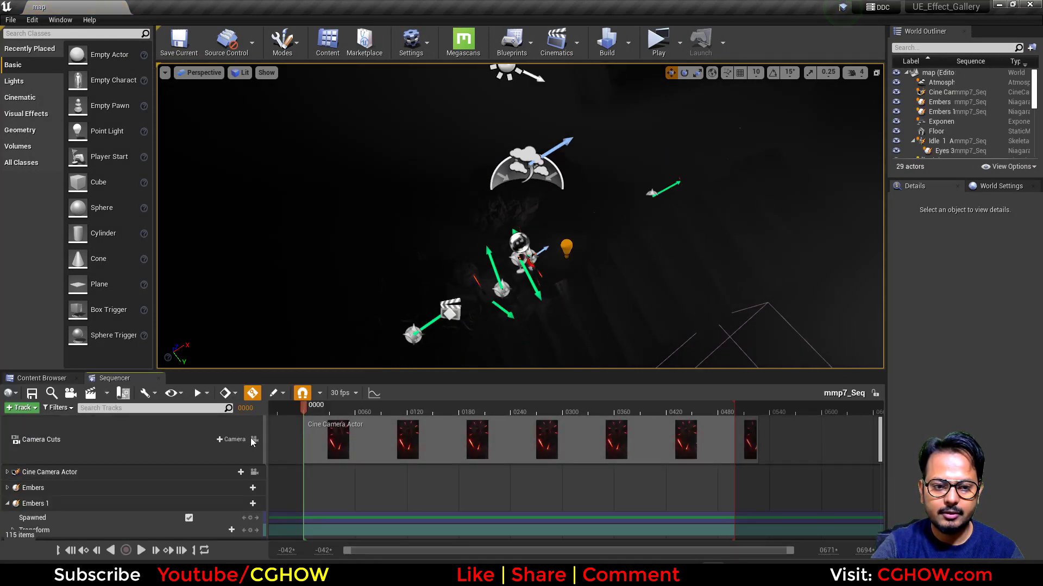
{"action": "left_click", "coordinate": [254, 440]}
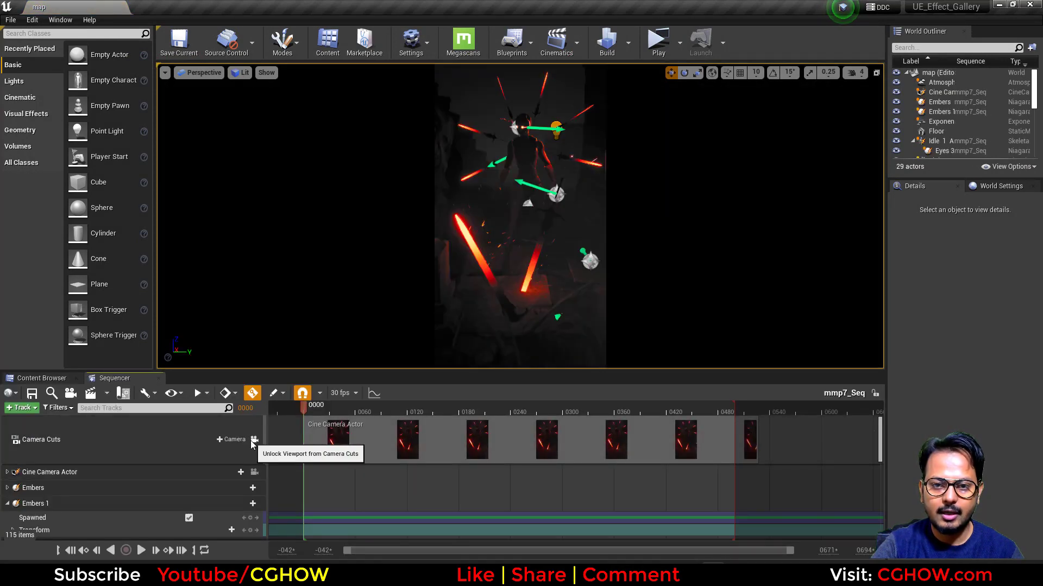
- Split the single viewport into multiple views and set the free perspective view to Unlit
{"action": "left_click", "coordinate": [586, 219]}
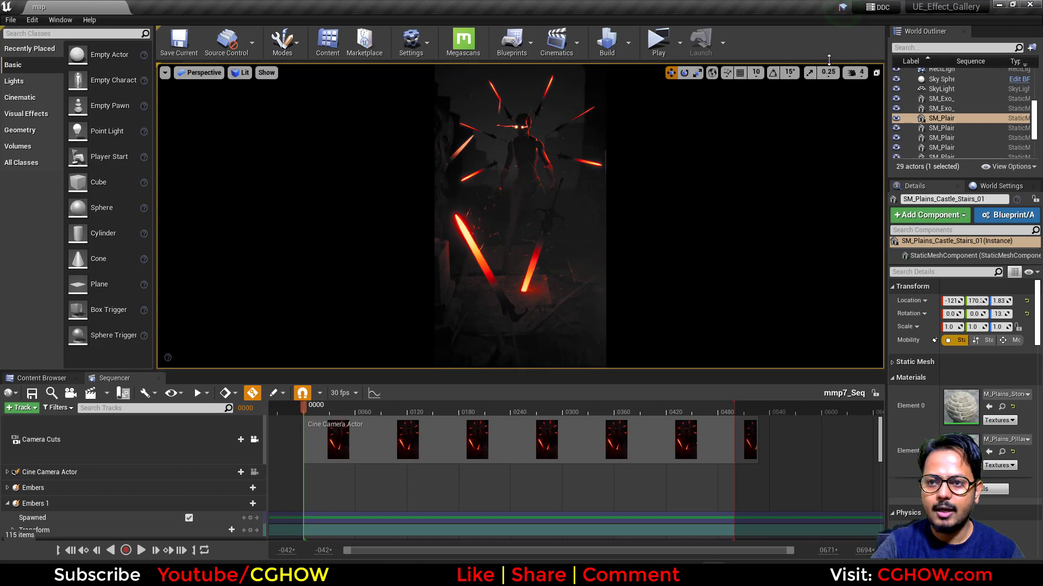
{"action": "left_click", "coordinate": [875, 72]}
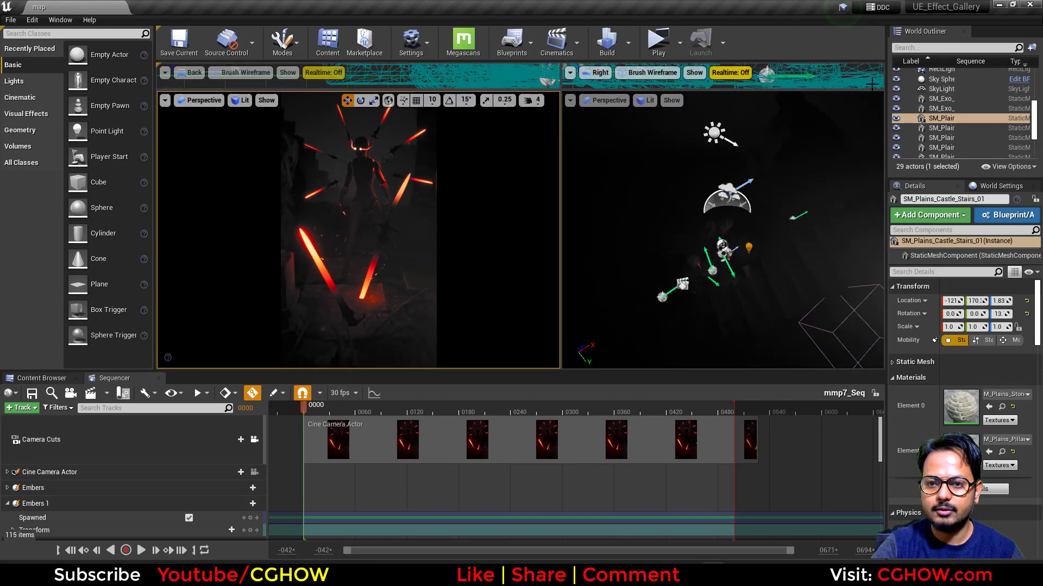
{"action": "right_click_drag", "start_coordinate": [661, 298], "coordinate": [685, 294]}
{"action": "right_click_drag", "start_coordinate": [648, 131], "coordinate": [722, 131]}
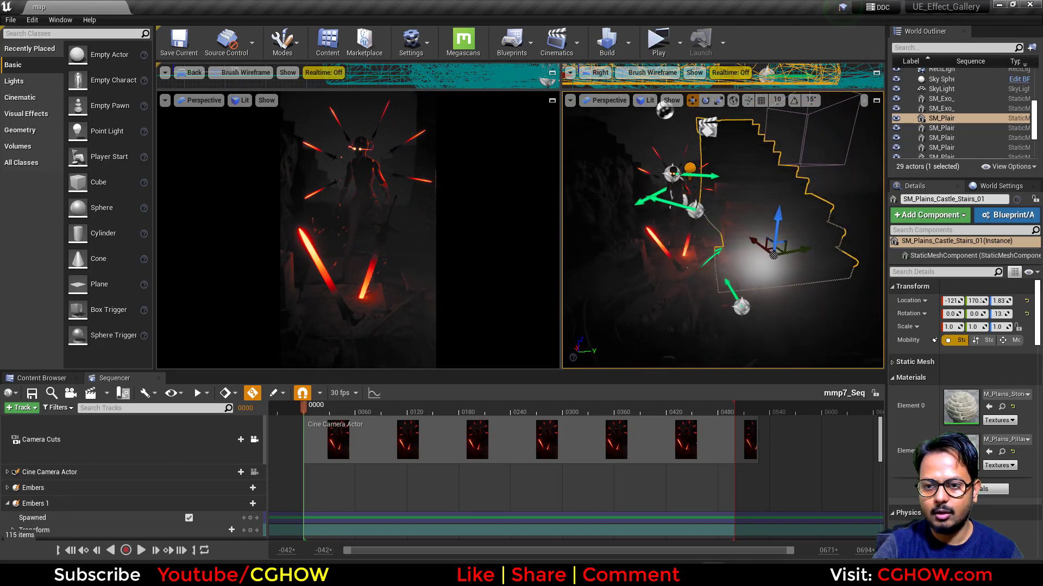
{"action": "left_click", "coordinate": [647, 100]}
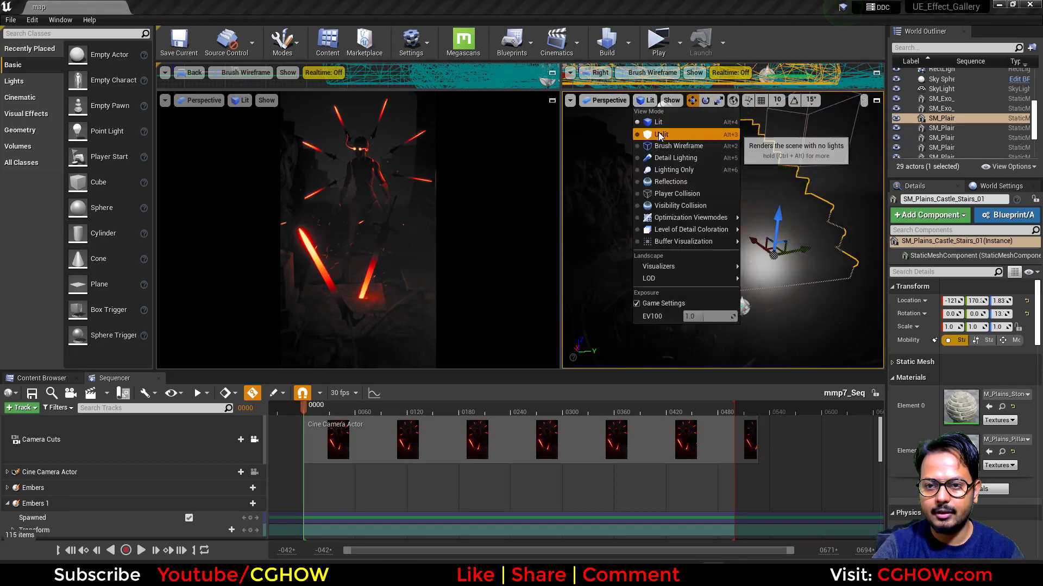
{"action": "left_click", "coordinate": [660, 128]}
- Inspect the Cine Camera Actor and the SM_Plains_Grass01 mesh in front of it in the unlit view
{"action": "left_click_drag", "start_coordinate": [675, 305], "coordinate": [632, 275], "text": "alt"}
{"action": "scroll", "coordinate": [681, 310], "scroll_direction": "down", "scroll_amount": 4}
{"action": "scroll", "coordinate": [740, 318], "scroll_direction": "down", "scroll_amount": 3}
{"action": "left_click", "coordinate": [706, 280]}
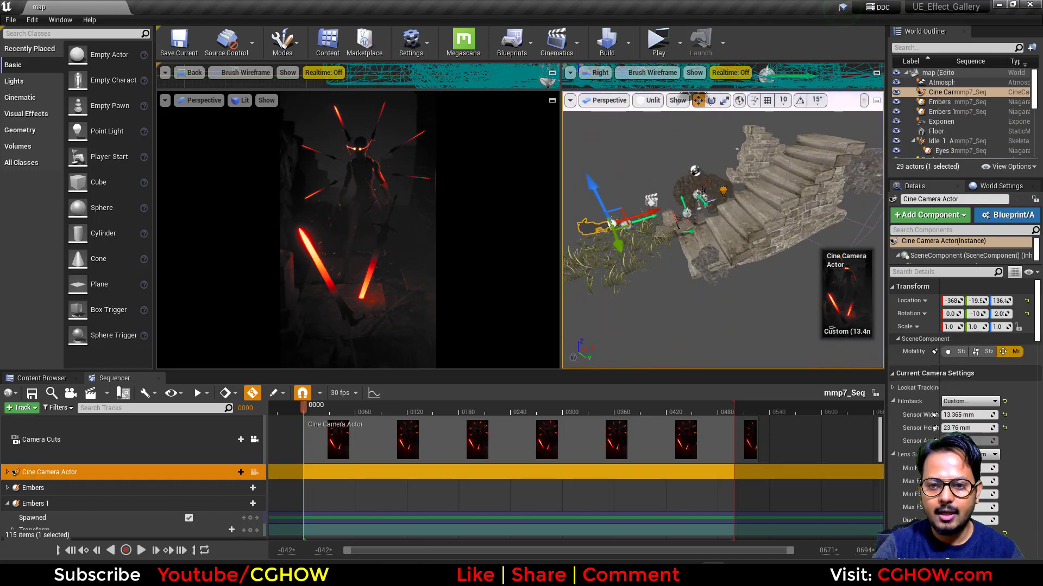
{"action": "scroll", "coordinate": [632, 274], "scroll_direction": "up", "scroll_amount": 4}
{"action": "middle_click_drag", "start_coordinate": [632, 275], "coordinate": [542, 292]}
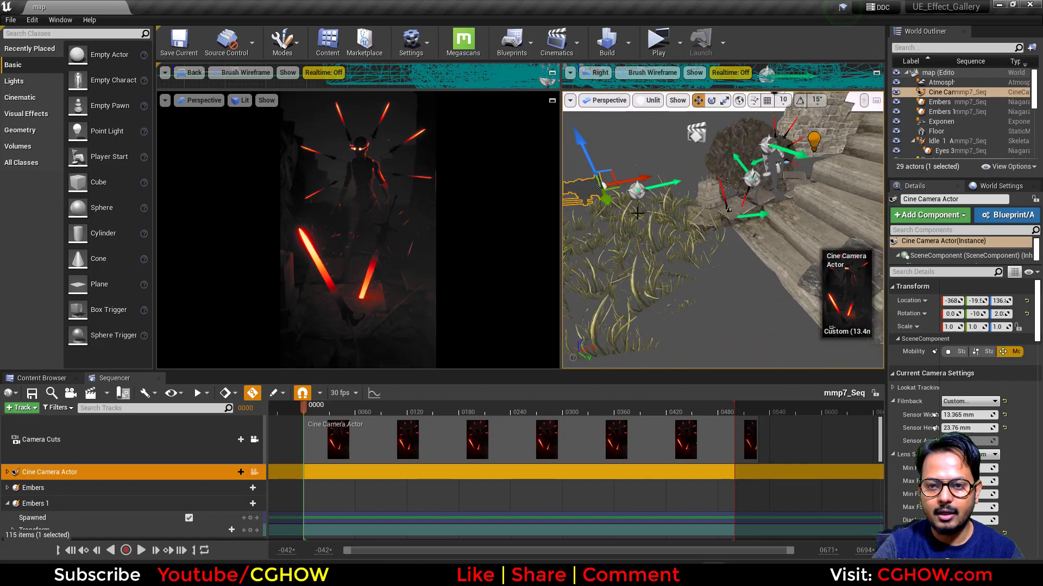
{"action": "left_click", "coordinate": [639, 295]}
{"action": "left_click_drag", "start_coordinate": [640, 295], "coordinate": [649, 287], "text": "alt"}
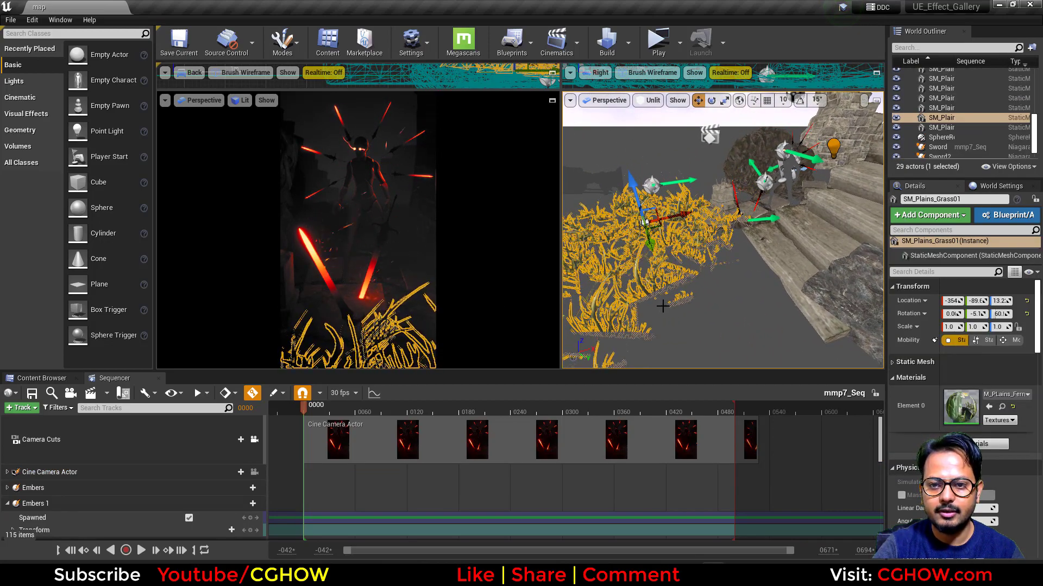
{"action": "scroll", "coordinate": [662, 307], "scroll_direction": "up", "scroll_amount": 5}
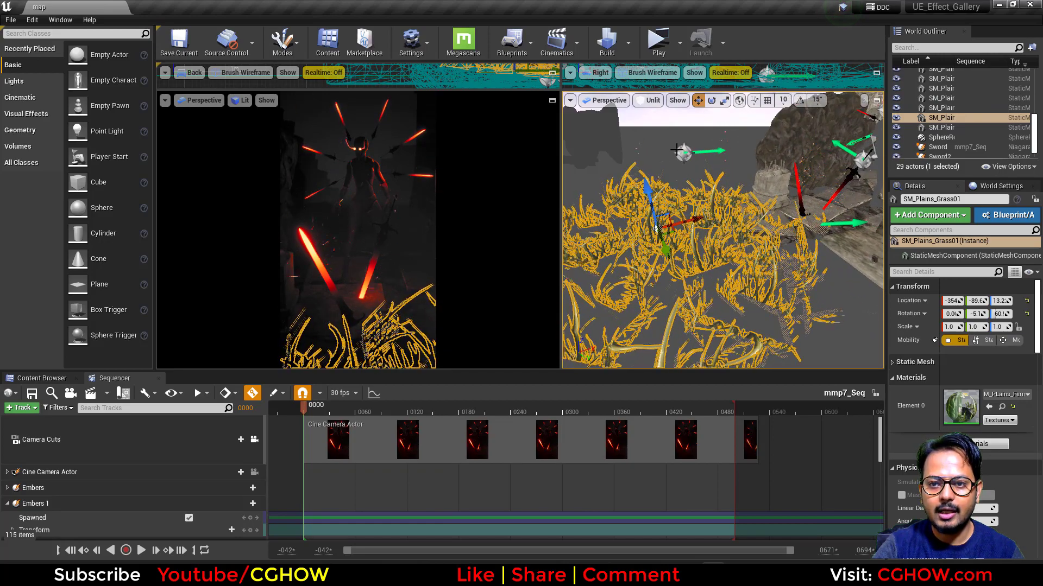
- Inspect the Embers and Sword Niagara effects by selecting each and framing it in the unlit view
{"action": "left_click", "coordinate": [671, 157]}
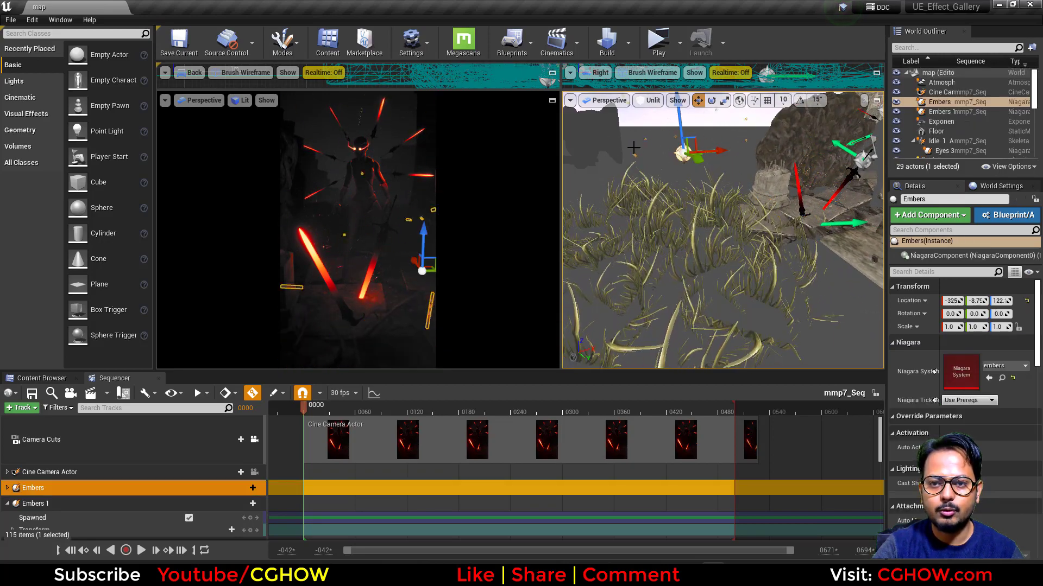
{"action": "key", "text": "f"}
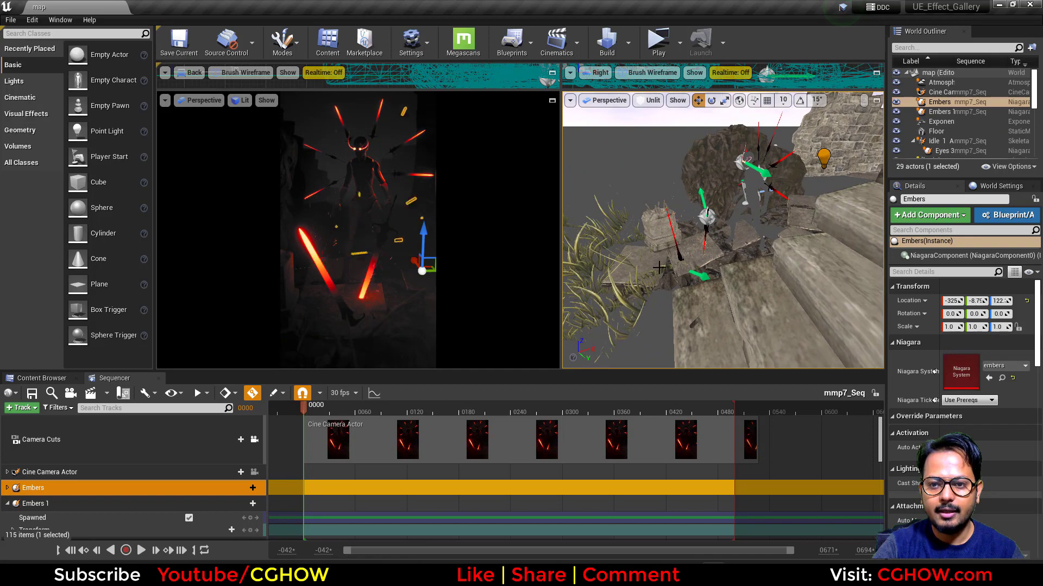
{"action": "left_click", "coordinate": [677, 251]}
{"action": "left_click", "coordinate": [679, 244]}
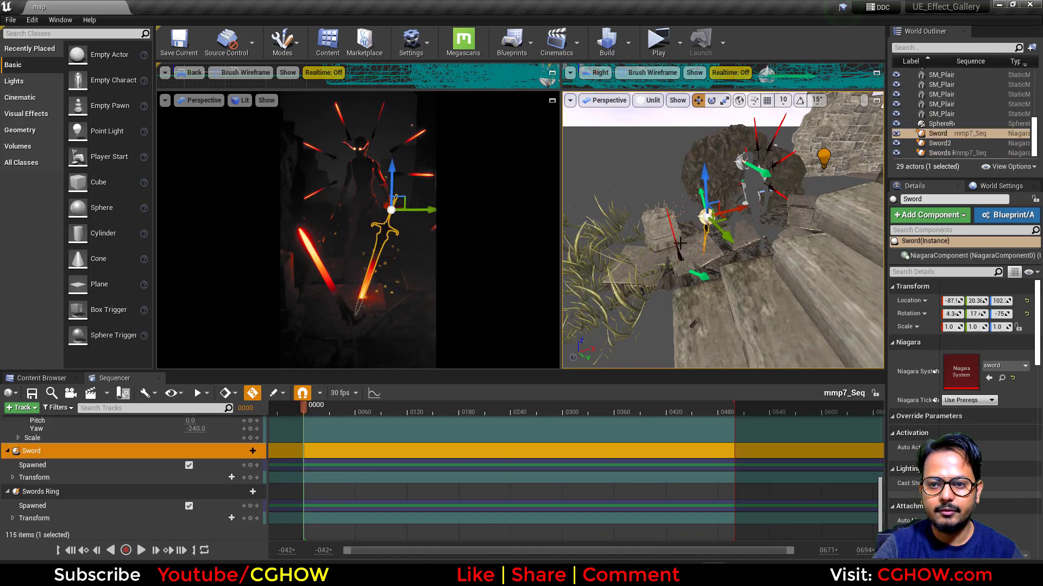
{"action": "key", "text": "f"}
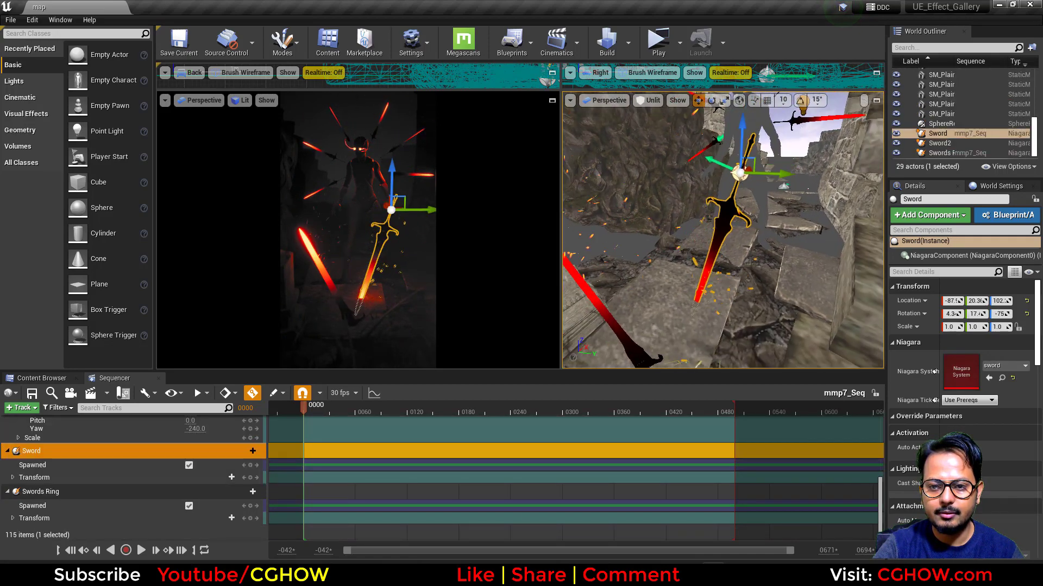
{"action": "scroll", "coordinate": [742, 282], "scroll_direction": "down", "scroll_amount": 3}
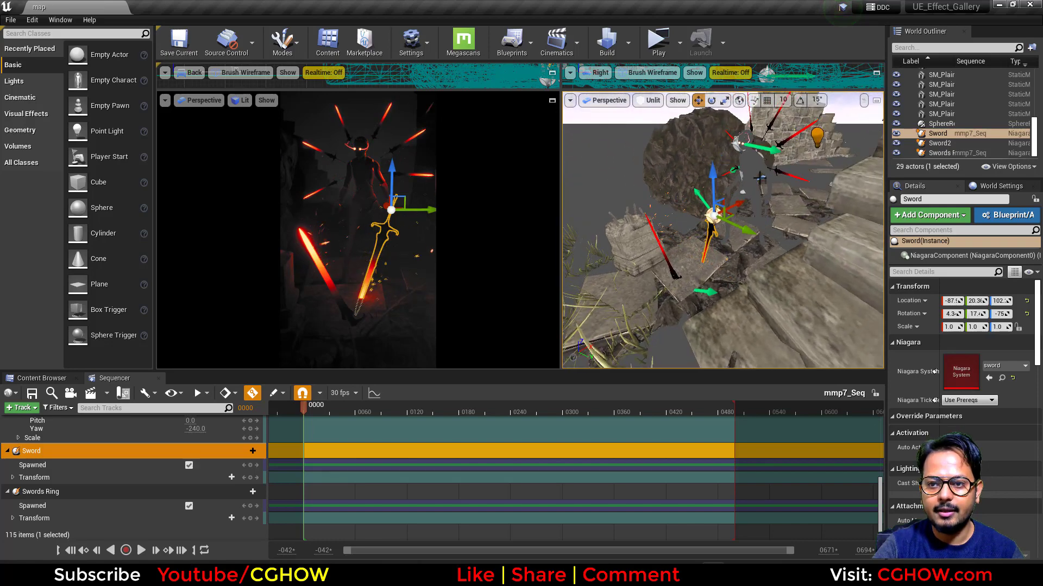
- Inspect the Idle 1 Anim Mixamo Com character and the Swords Ring effect around it up close
{"action": "left_click", "coordinate": [752, 240]}
{"action": "key", "text": "f"}
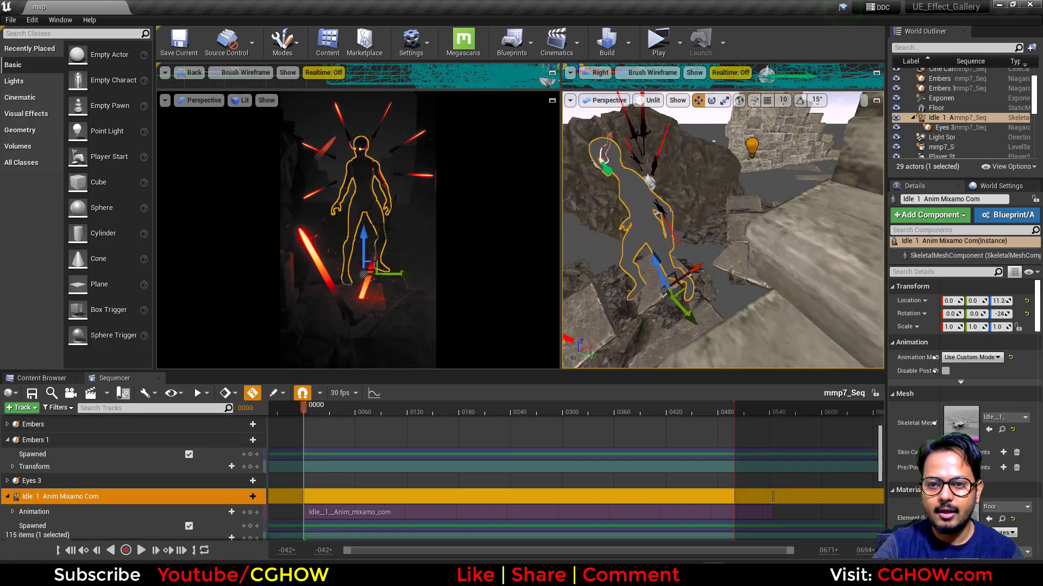
{"action": "right_click_drag", "start_coordinate": [748, 192], "coordinate": [853, 185]}
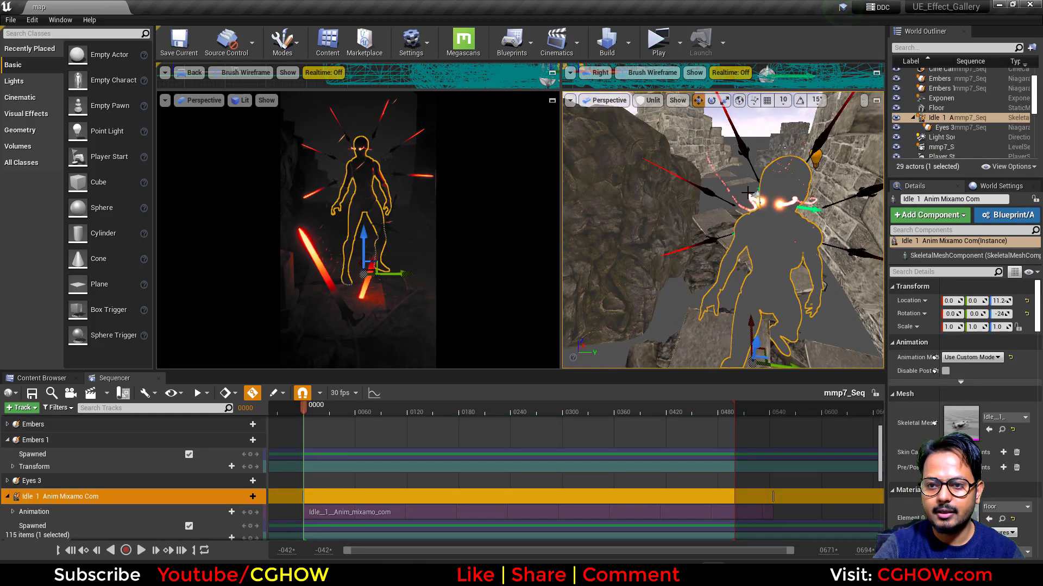
{"action": "left_click_drag", "start_coordinate": [794, 282], "coordinate": [739, 271], "text": "alt"}
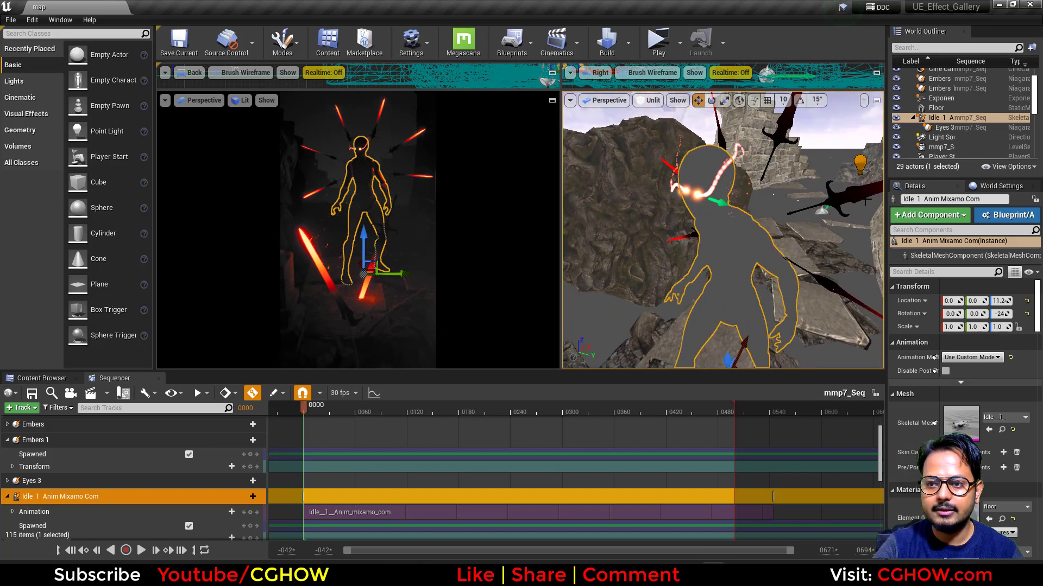
{"action": "left_click", "coordinate": [712, 190]}
{"action": "key", "text": "f"}
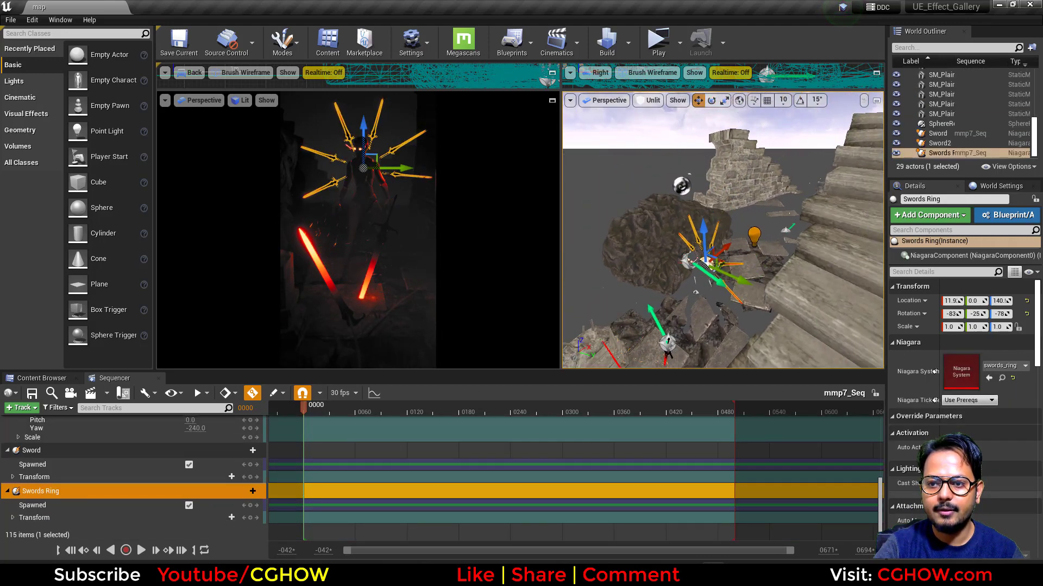
{"action": "right_click_drag", "start_coordinate": [768, 291], "coordinate": [768, 291]}
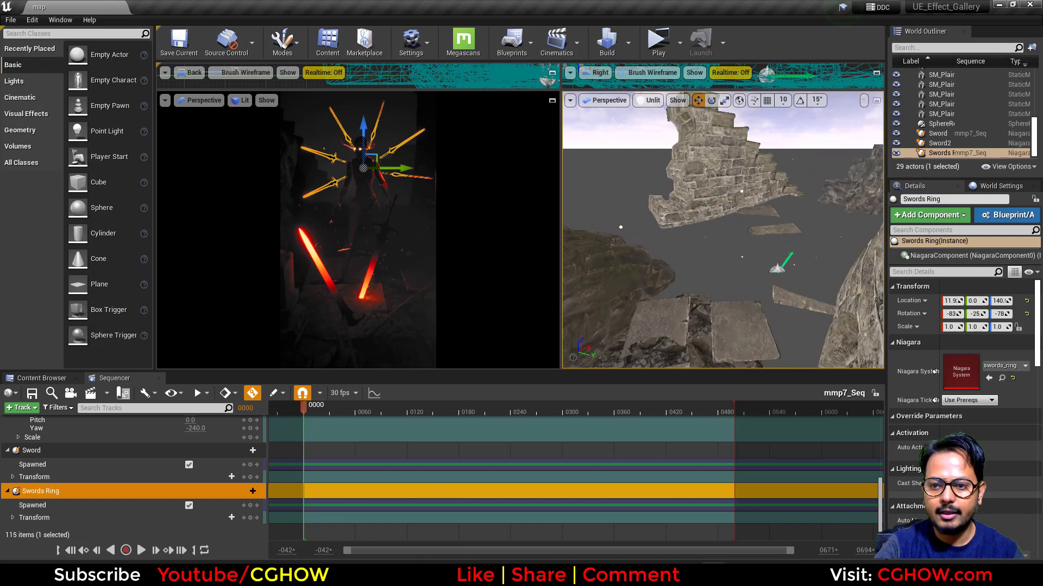
- Inspect the Embers 1 Niagara effect placed behind the character
{"action": "left_click", "coordinate": [776, 269]}
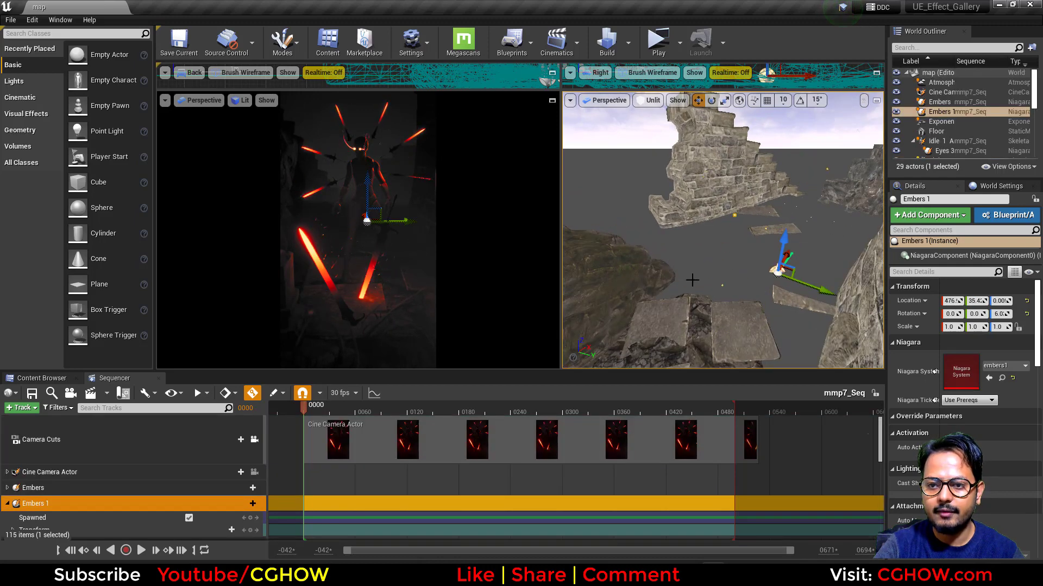
{"action": "right_click_drag", "start_coordinate": [684, 314], "coordinate": [685, 315]}
{"action": "right_click_drag", "start_coordinate": [799, 296], "coordinate": [800, 296]}
- Locate the source asset of SM_Plains_Castle_Stairs_01 in the project content, and select the second stairs and the large rock
{"action": "left_click", "coordinate": [772, 264]}
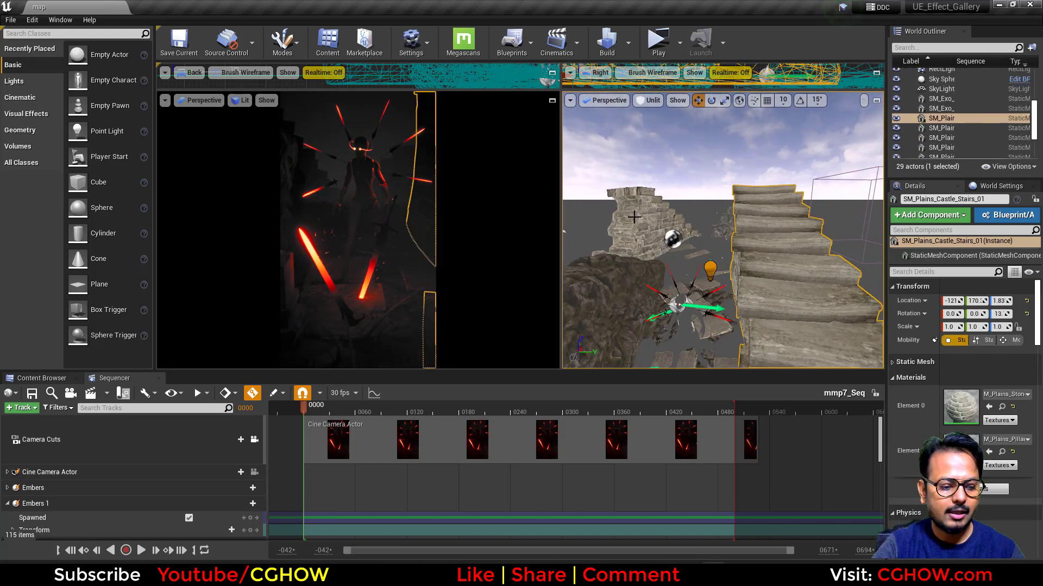
{"action": "key", "text": "ctrl+b"}
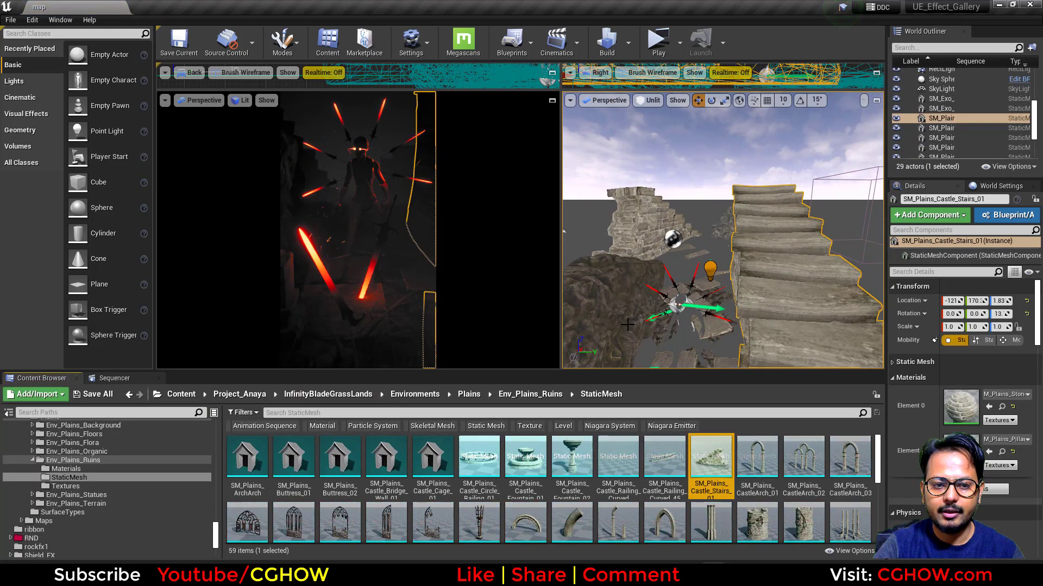
{"action": "left_click", "coordinate": [638, 236]}
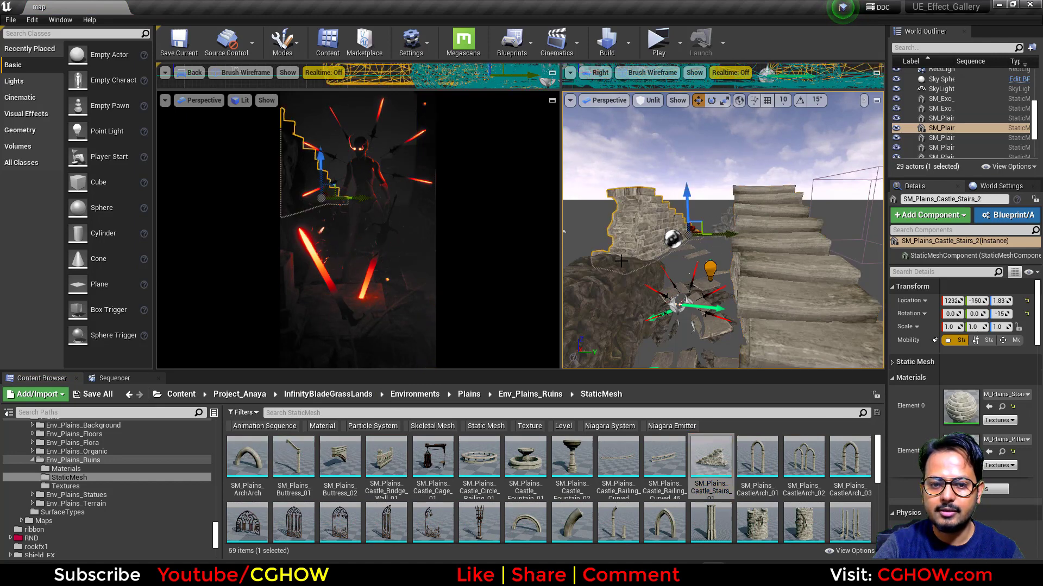
{"action": "left_click", "coordinate": [598, 315]}
- Examine how the castle stairs, large rock, grass and effects are arranged around the camera from several sides
{"action": "scroll", "coordinate": [808, 304], "scroll_direction": "down", "scroll_amount": 4}
{"action": "mouse_move", "coordinate": [804, 325]}
{"action": "left_mouse_down", "text": "alt"}
{"action": "mouse_move", "coordinate": [766, 361]}
{"action": "mouse_move", "coordinate": [801, 337]}
{"action": "left_mouse_up", "text": "alt"}
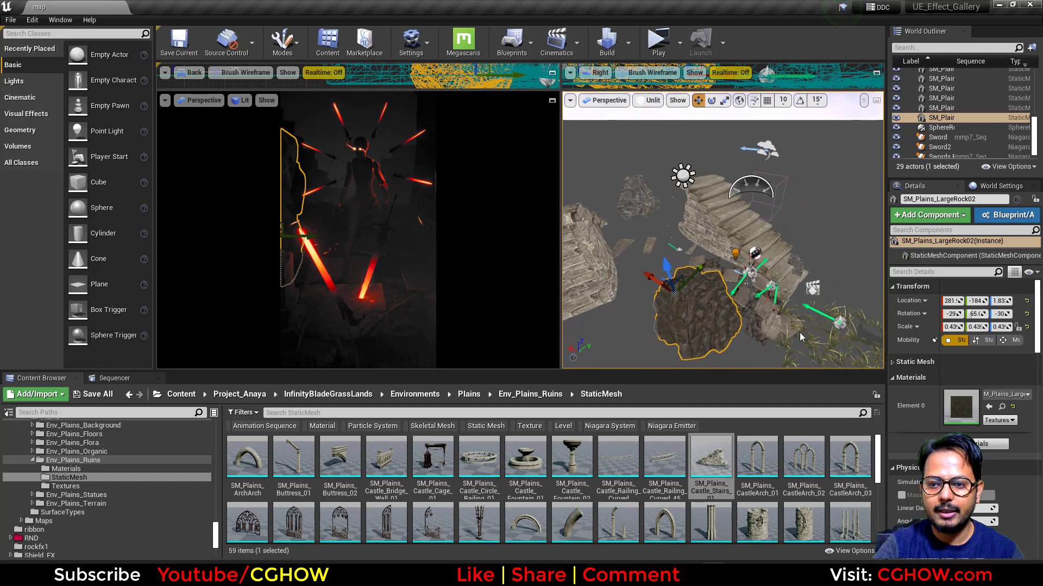
{"action": "left_click", "coordinate": [705, 209]}
{"action": "left_click", "coordinate": [590, 265]}
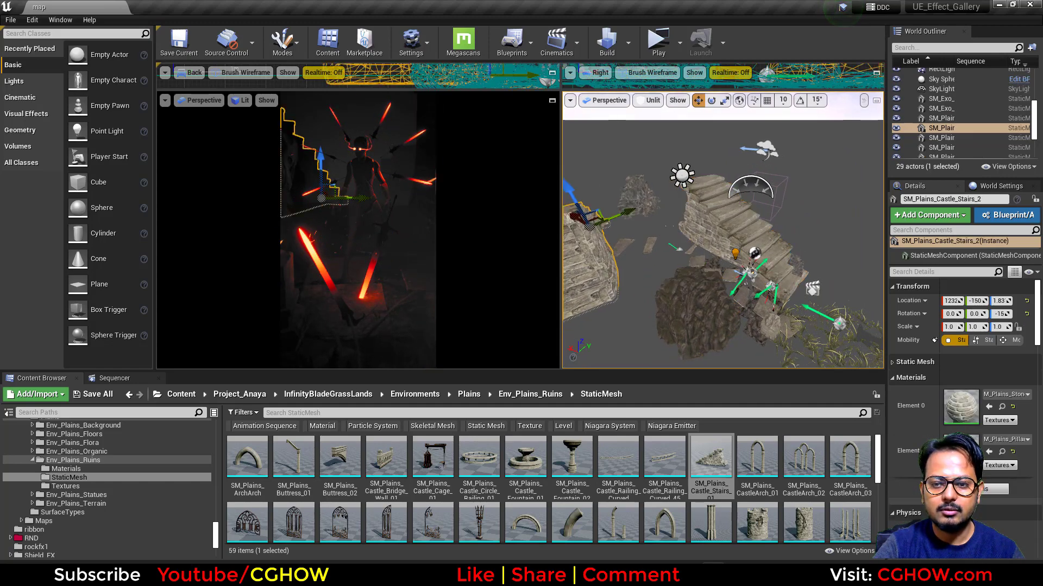
{"action": "left_click_drag", "start_coordinate": [722, 244], "coordinate": [723, 196], "text": "alt"}
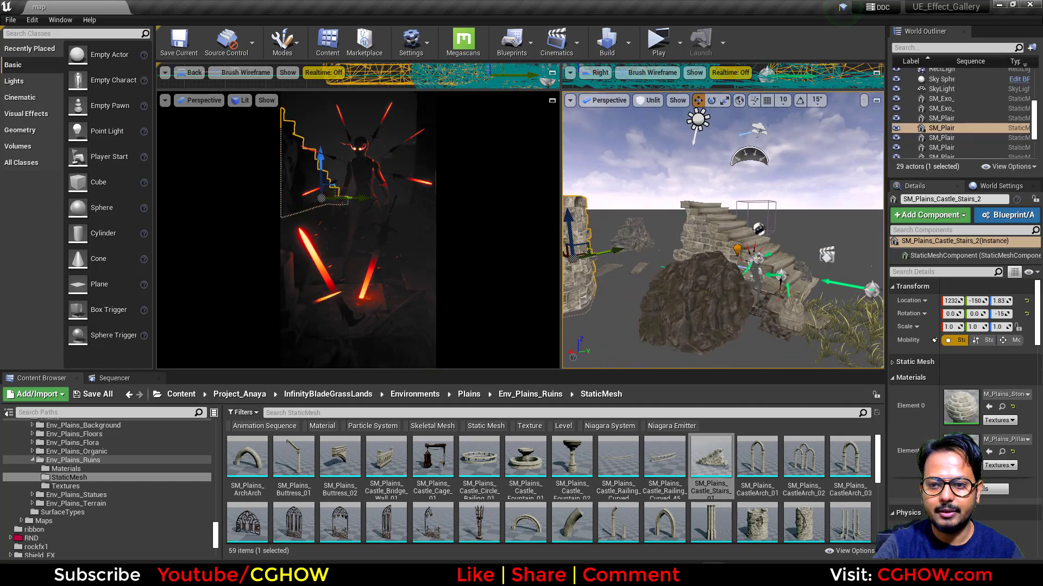
{"action": "left_click_drag", "start_coordinate": [760, 244], "coordinate": [679, 242], "text": "alt"}
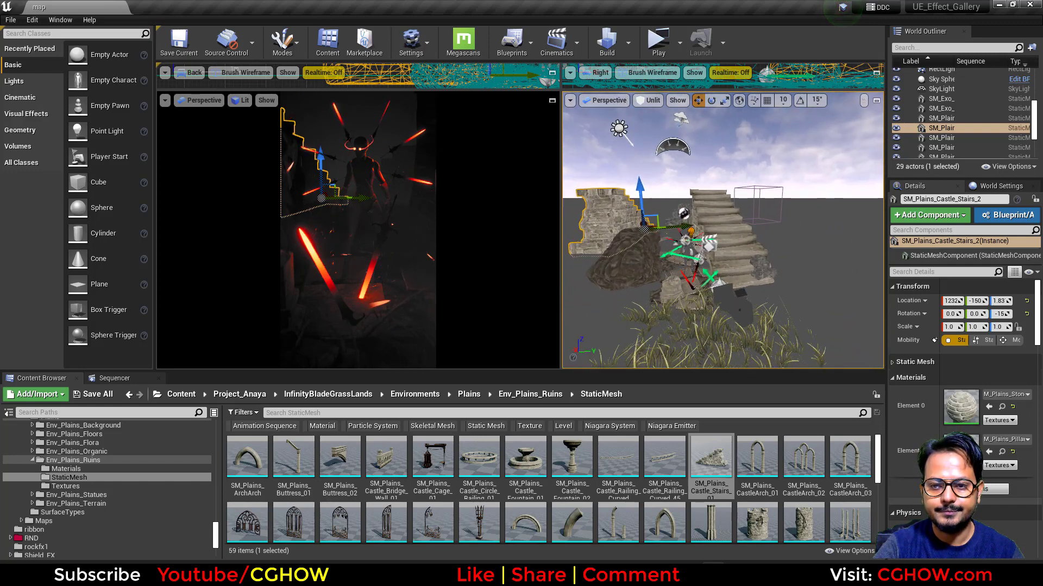
{"action": "right_click_drag", "start_coordinate": [646, 354], "coordinate": [735, 353], "text": "alt"}
{"action": "left_click_drag", "start_coordinate": [735, 353], "coordinate": [771, 353], "text": "alt"}
{"action": "right_click_drag", "start_coordinate": [735, 353], "coordinate": [695, 353], "text": "alt"}
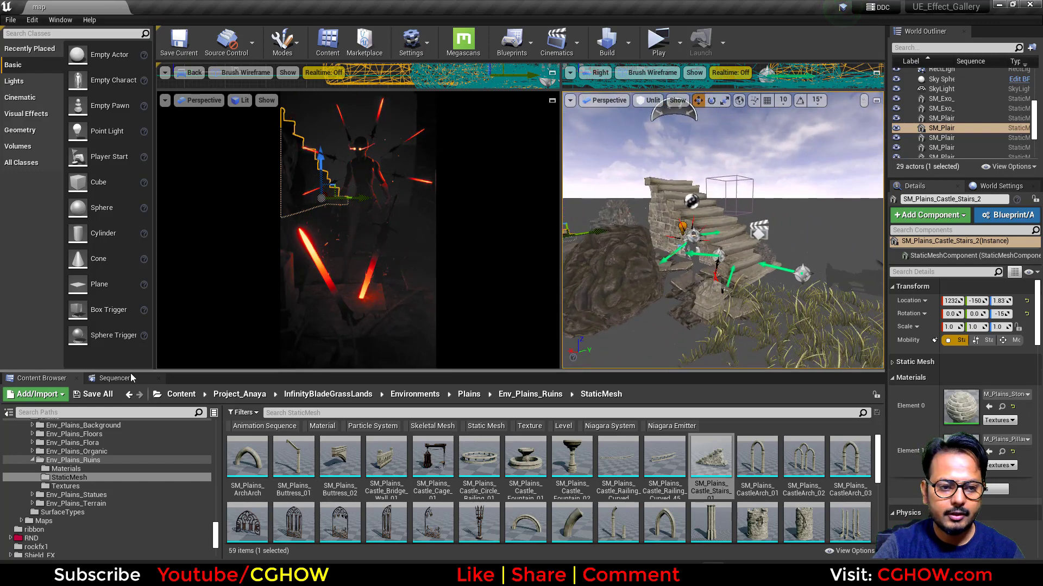
- Collapse the Embers 1, Idle 1 Anim Mixamo Com and Sword tracks in the mmp7_Seq sequence
{"action": "left_click", "coordinate": [130, 377]}
{"action": "scroll", "coordinate": [33, 488], "scroll_direction": "down", "scroll_amount": 8}
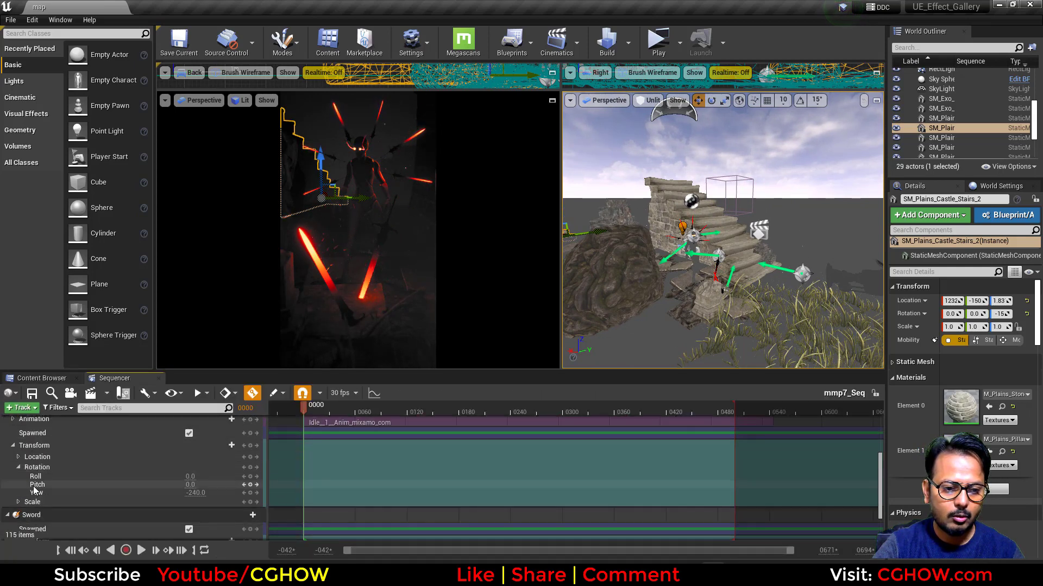
{"action": "scroll", "coordinate": [34, 490], "scroll_direction": "up", "scroll_amount": 5}
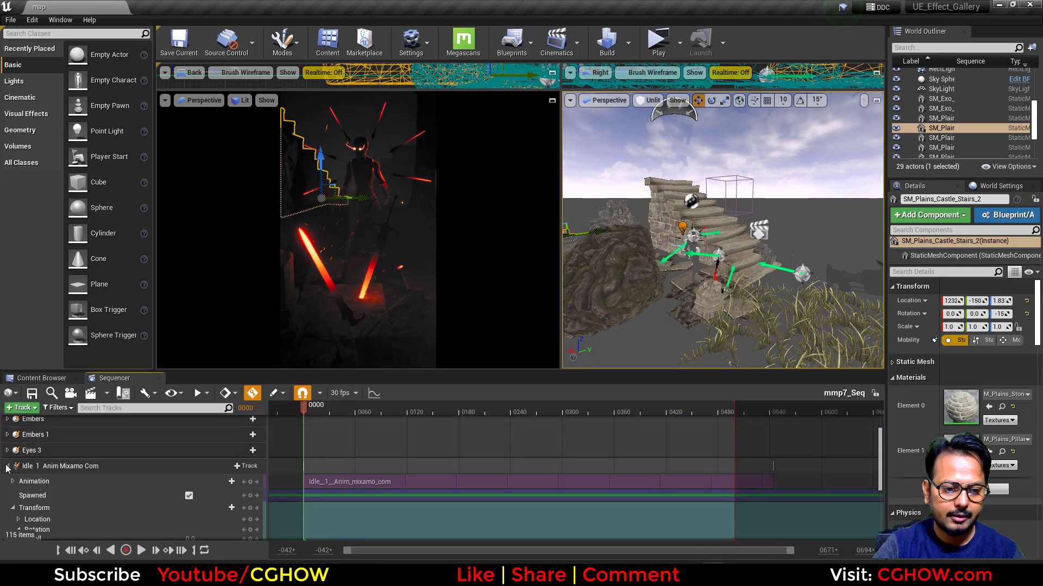
{"action": "left_click", "coordinate": [7, 468]}
{"action": "left_click", "coordinate": [8, 467]}
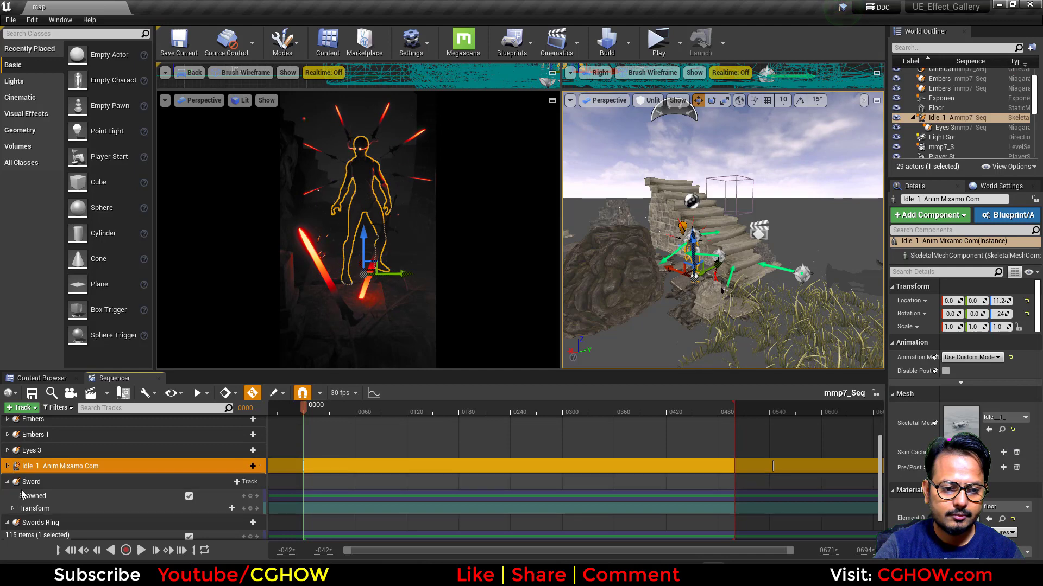
{"action": "left_click", "coordinate": [8, 482]}
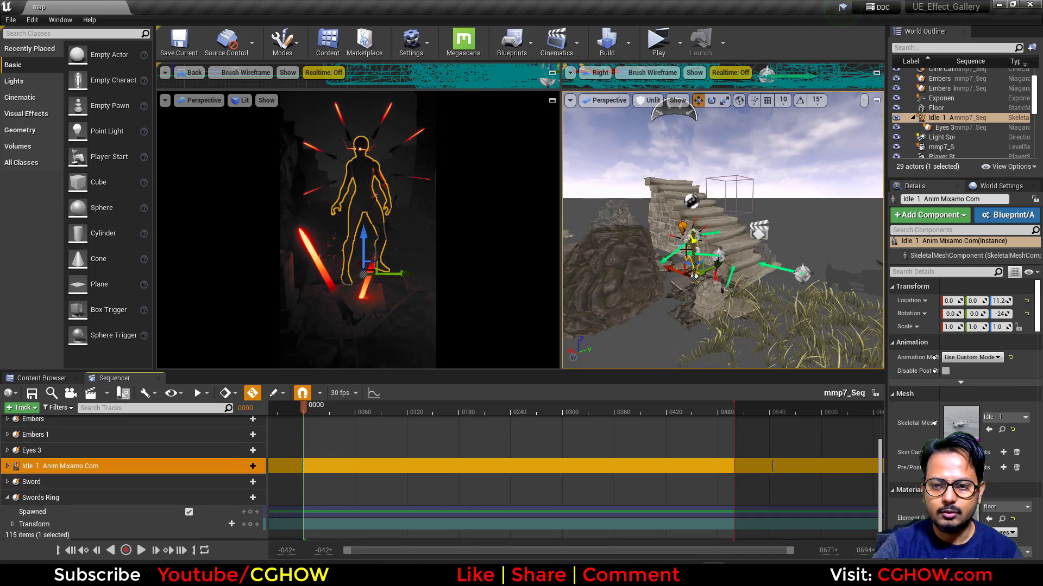
- Locate the selected idle character's skeletal mesh asset in the project content
{"action": "key", "text": "ctrl+b"}
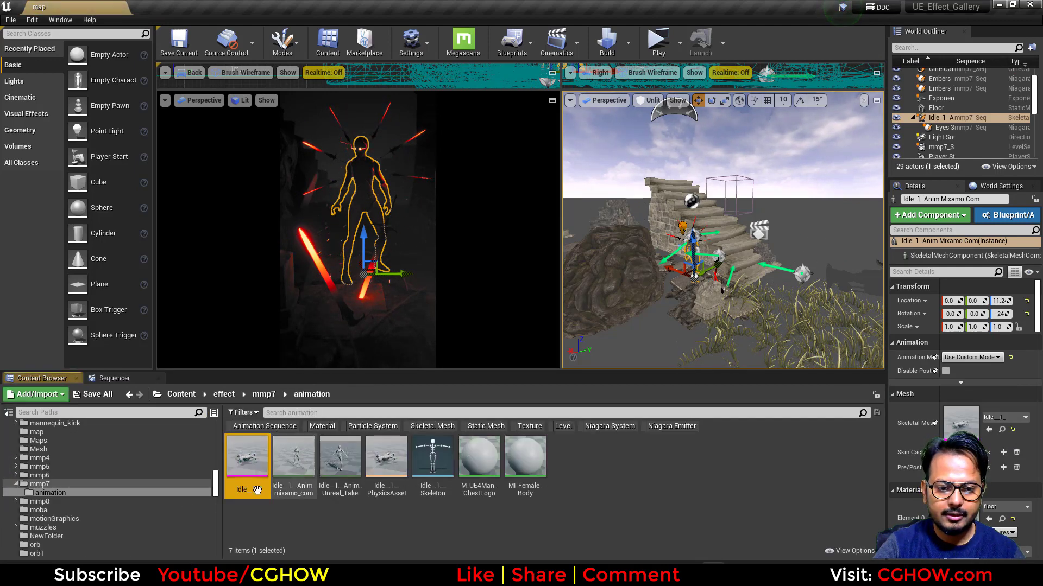
- Preview the idle mixamo_com animation asset, close it and return to the mmp7_Seq level sequence
{"action": "double_click", "coordinate": [289, 454]}
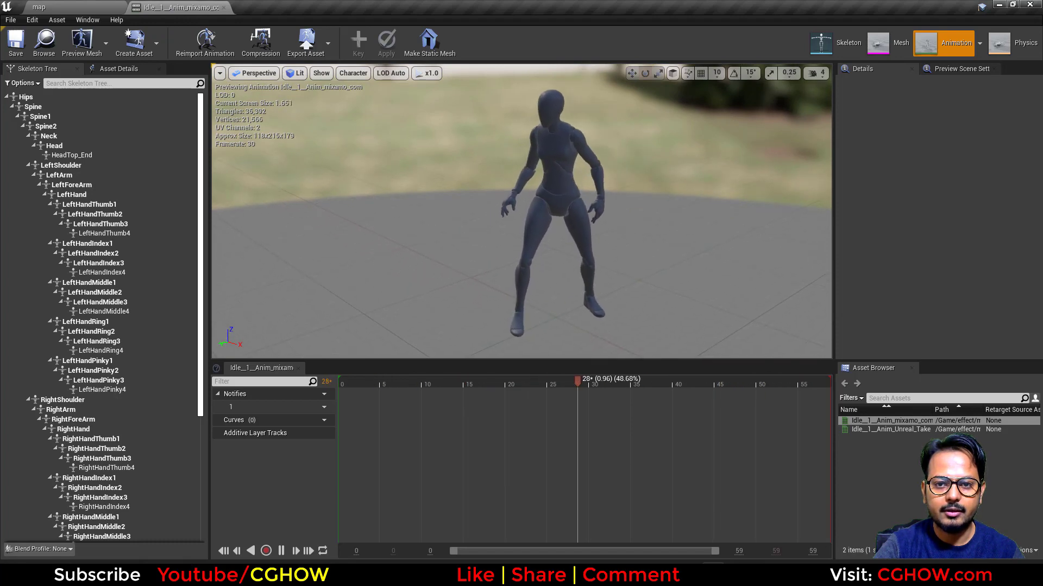
{"action": "left_click", "coordinate": [227, 7]}
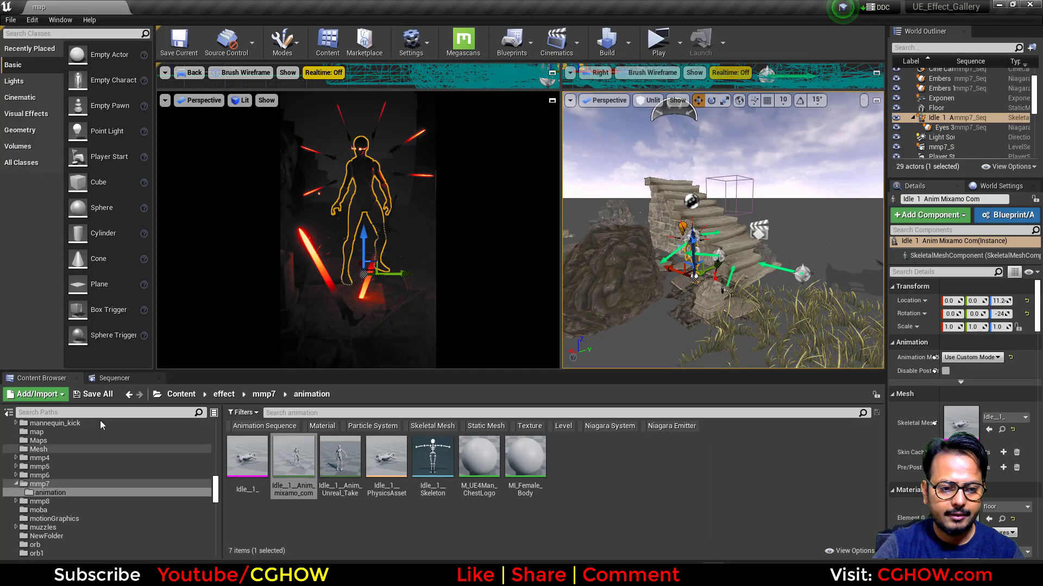
{"action": "left_click", "coordinate": [111, 378]}
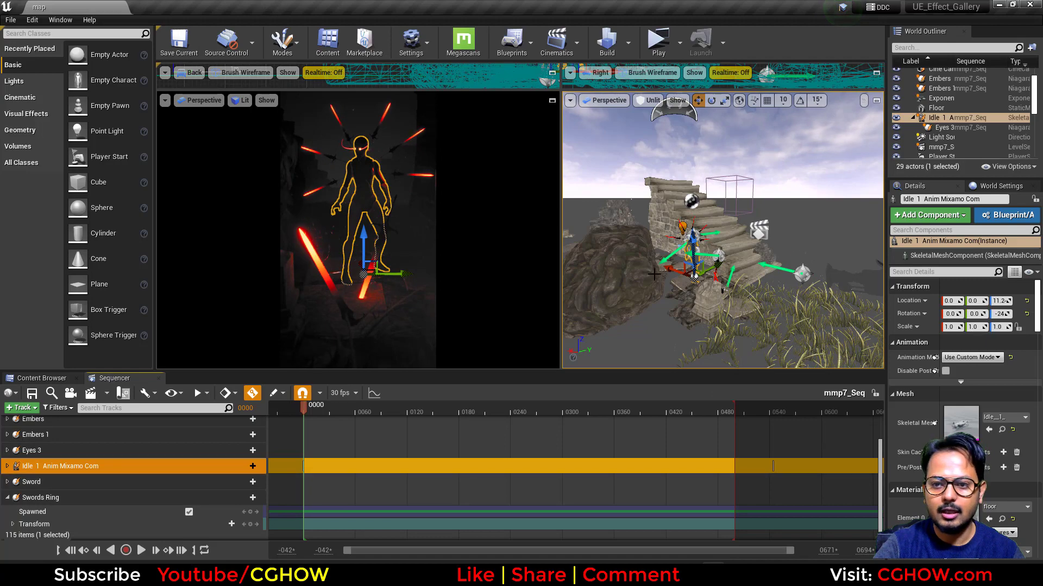
- Select the Embers effect beside the stairs and open its embers Niagara system for editing
{"action": "key", "text": "w"}
{"action": "right_click_drag", "start_coordinate": [654, 274], "coordinate": [665, 185]}
{"action": "key", "text": "w"}
{"action": "left_click", "coordinate": [663, 185]}
{"action": "key", "text": "s"}
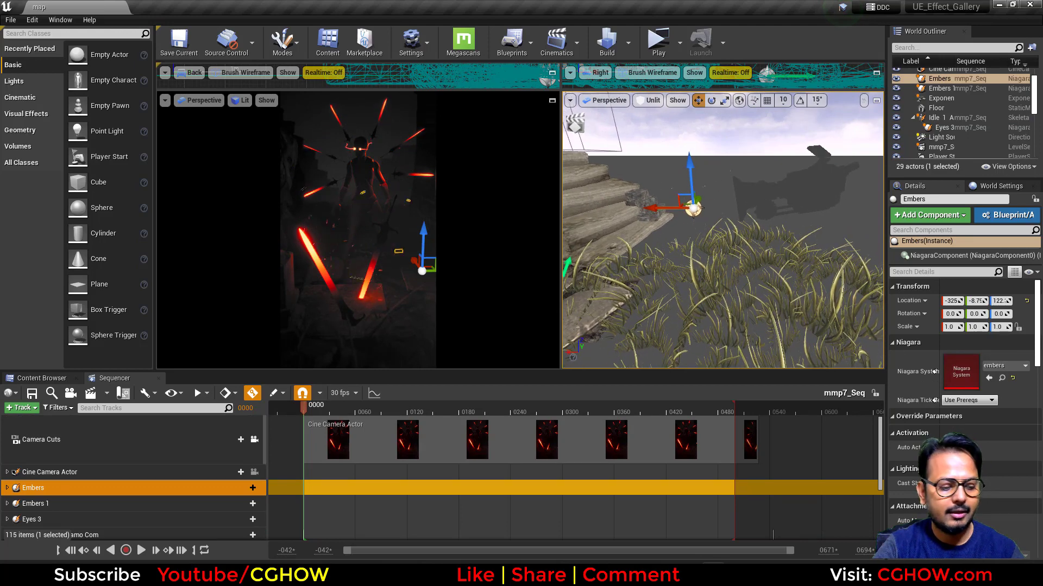
{"action": "key", "text": "ctrl+e"}
{"action": "scroll", "coordinate": [314, 191], "scroll_direction": "down", "scroll_amount": 2}
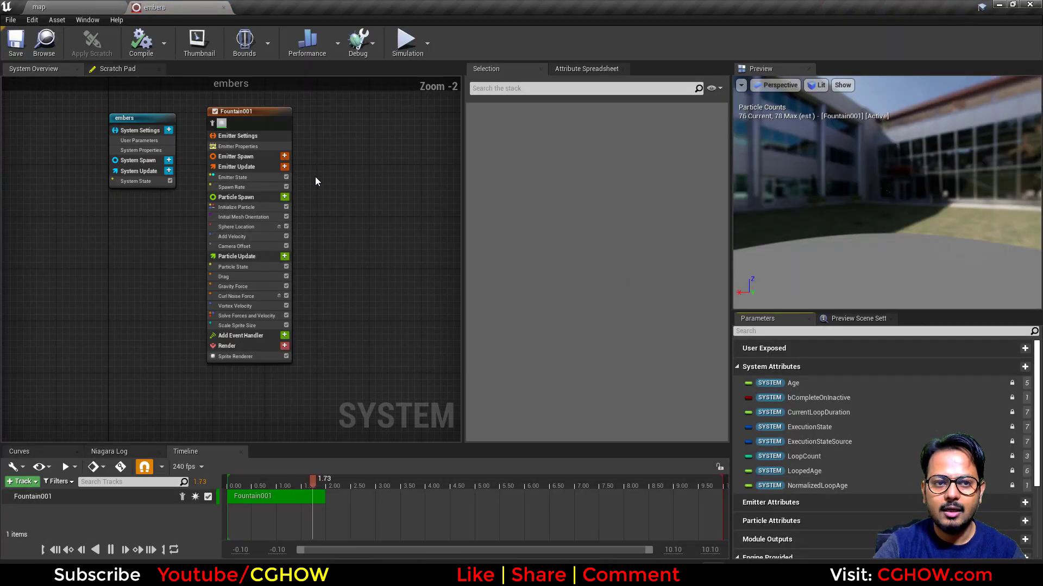
- Inspect the Sprite Renderer's m_spark_shape material on a plane preview, and close it without applying changes
{"action": "left_click_drag", "start_coordinate": [839, 212], "coordinate": [809, 197]}
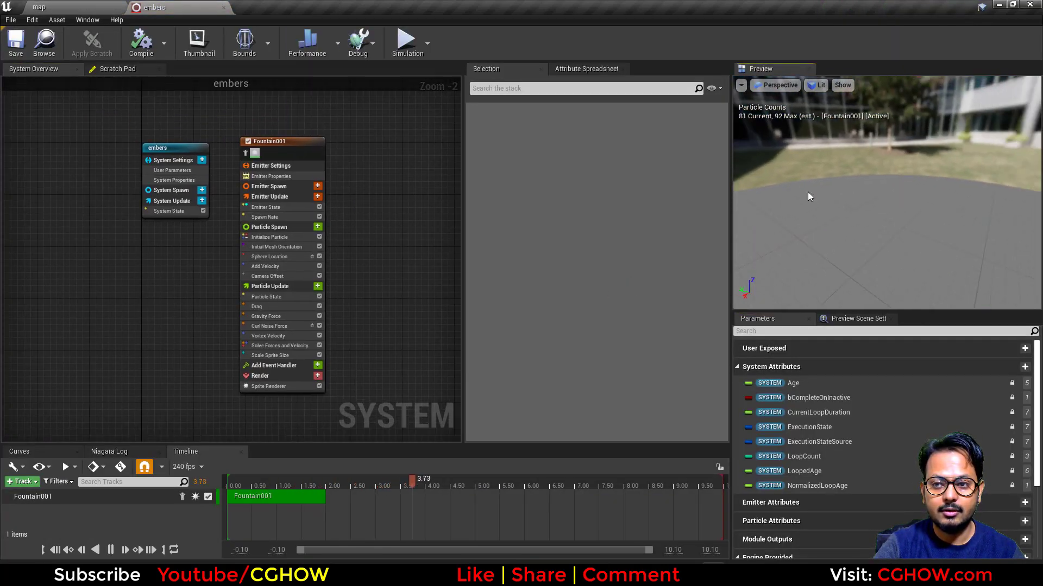
{"action": "scroll", "coordinate": [215, 251], "scroll_direction": "up", "scroll_amount": 2}
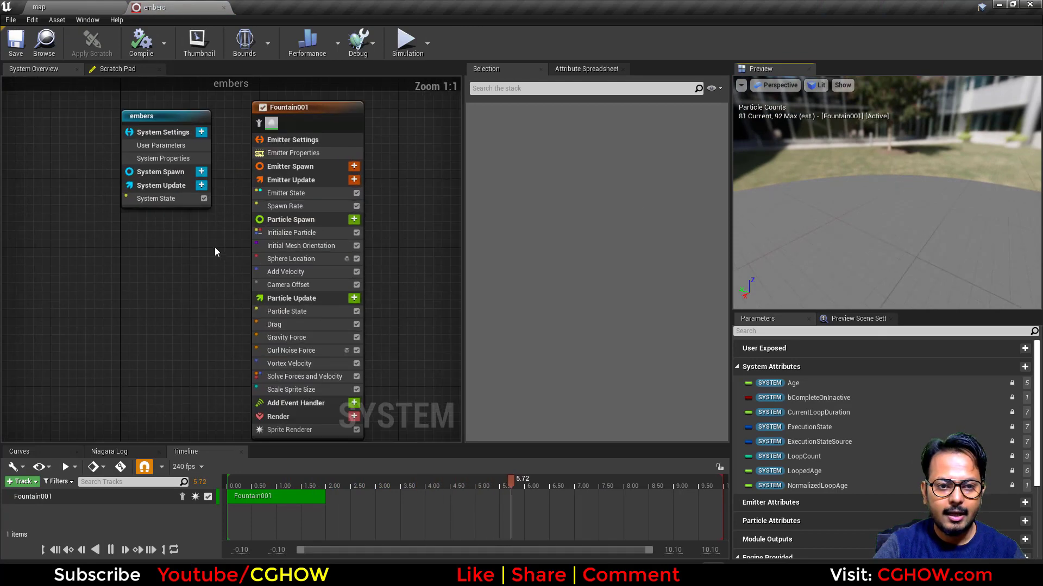
{"action": "left_click", "coordinate": [295, 432]}
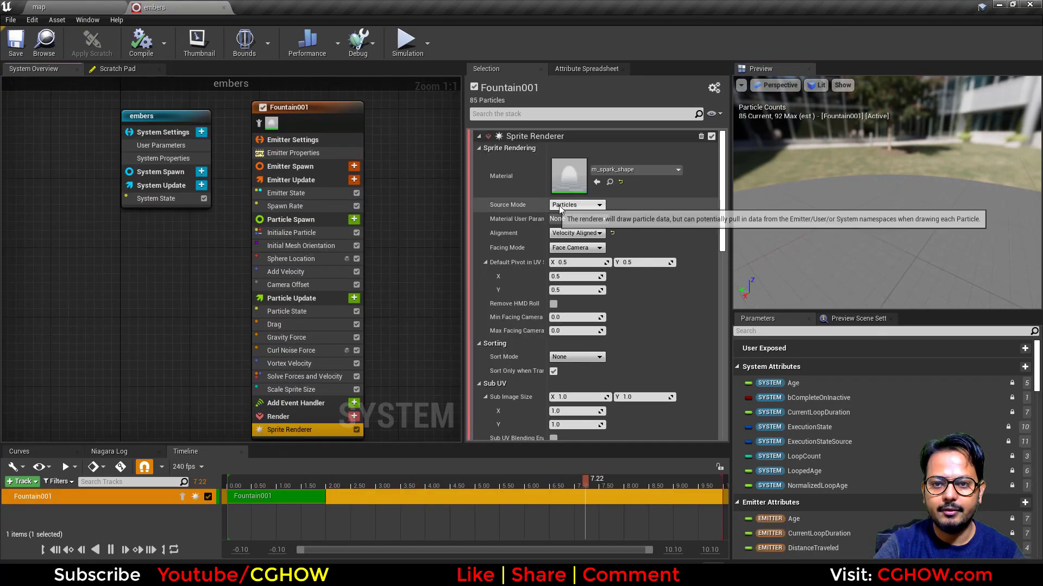
{"action": "double_click", "coordinate": [581, 177]}
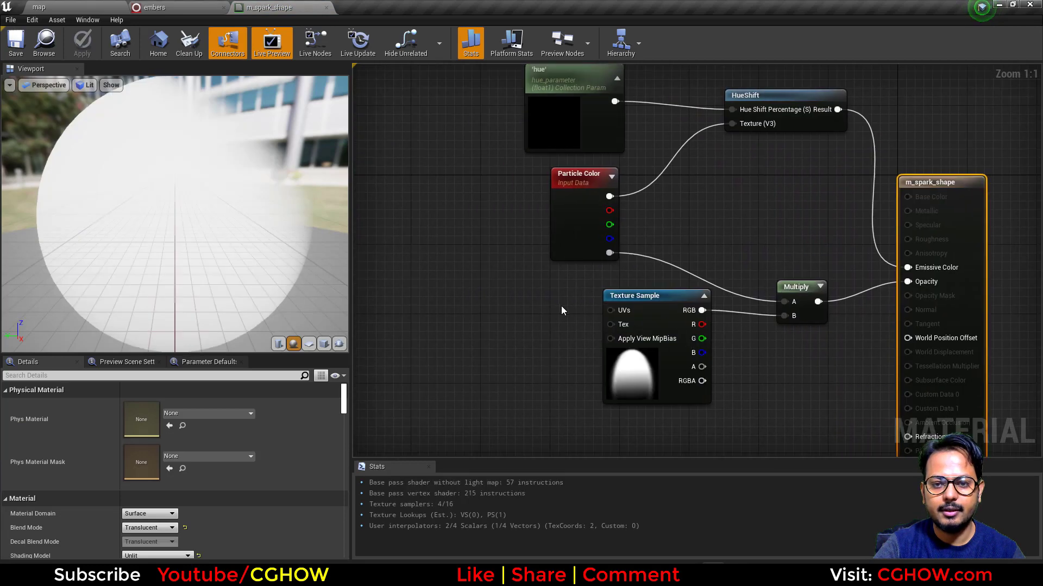
{"action": "left_click", "coordinate": [308, 343]}
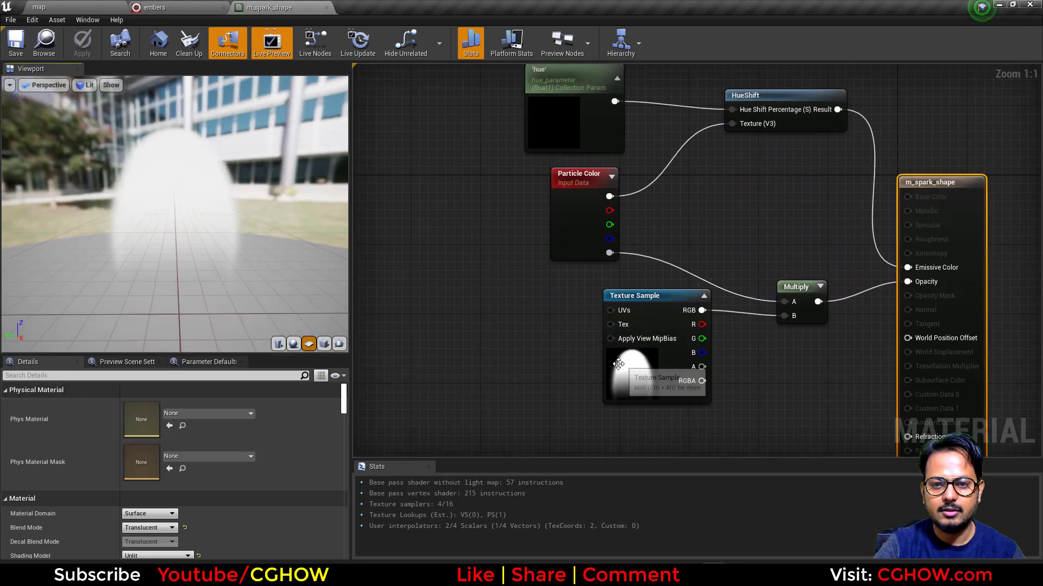
{"action": "left_click_drag", "start_coordinate": [651, 296], "coordinate": [643, 304]}
{"action": "left_click", "coordinate": [326, 8]}
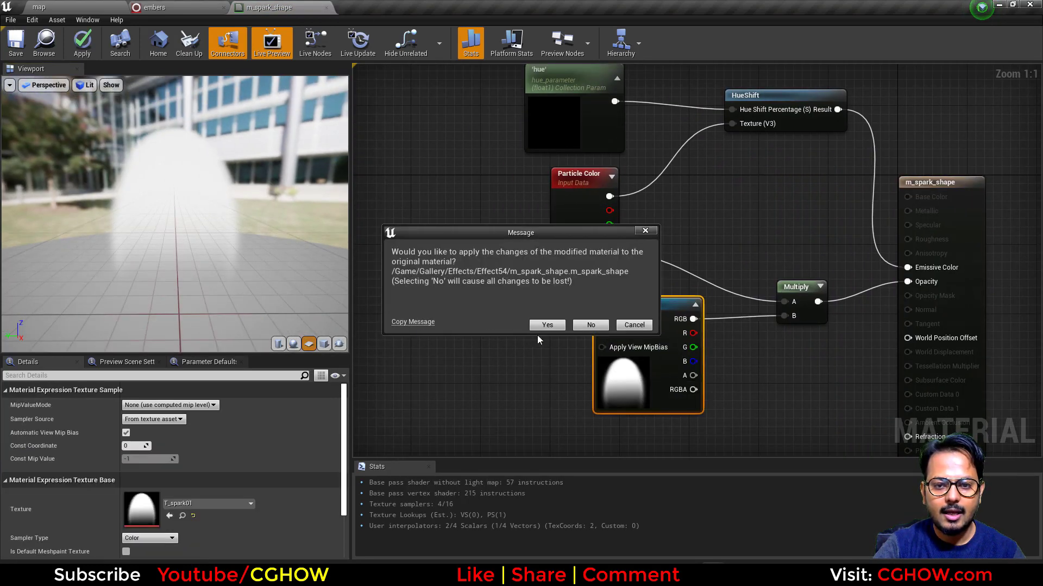
{"action": "left_click", "coordinate": [600, 328]}
- Review the Spawn Rate and Initialize Particle settings, and delete the Initial Mesh Orientation module from the Fountain001 emitter
{"action": "left_click", "coordinate": [282, 206]}
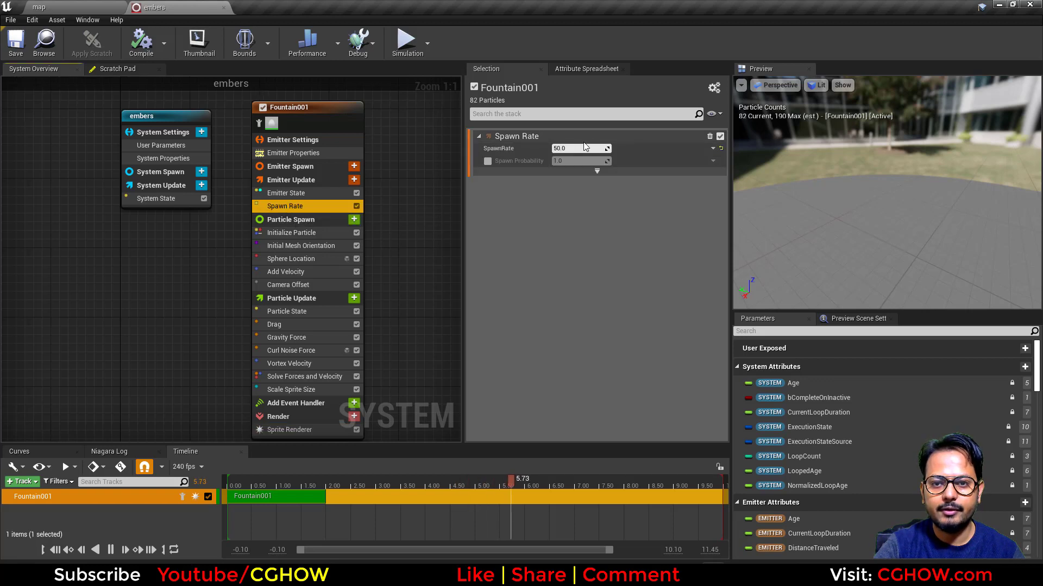
{"action": "left_click", "coordinate": [297, 233]}
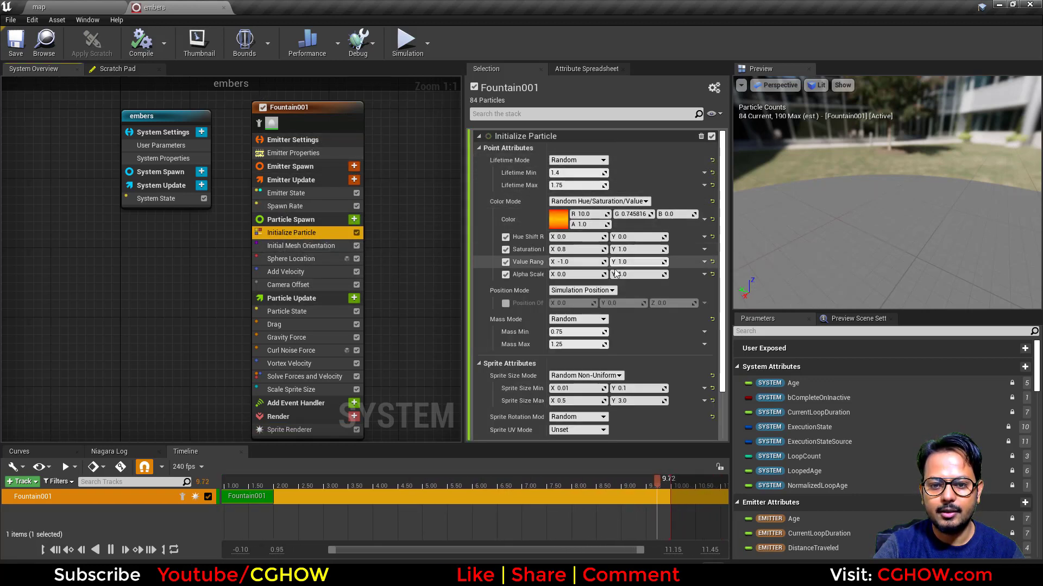
{"action": "scroll", "coordinate": [615, 273], "scroll_direction": "down", "scroll_amount": 1}
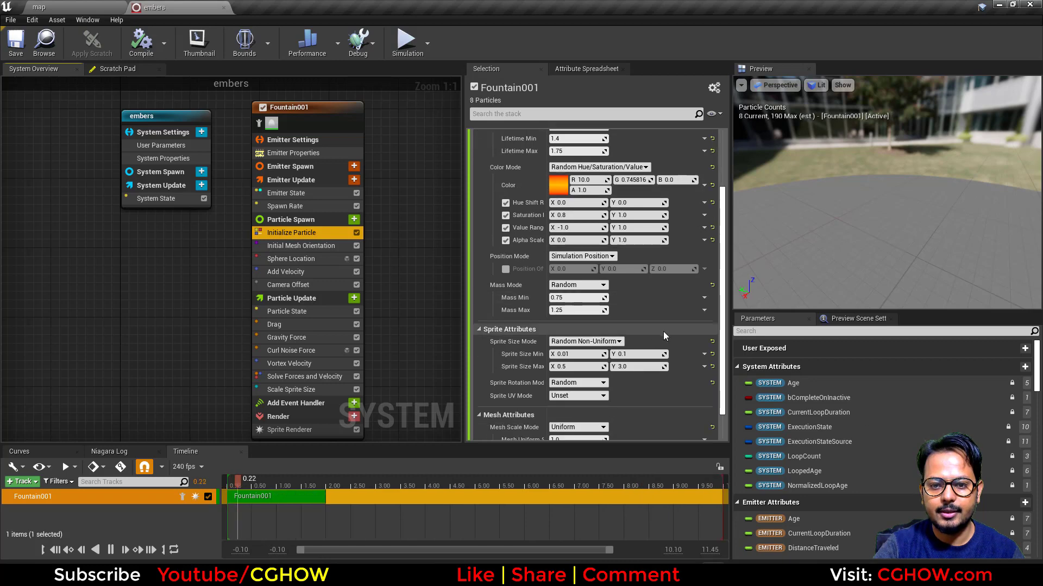
{"action": "left_click", "coordinate": [297, 247]}
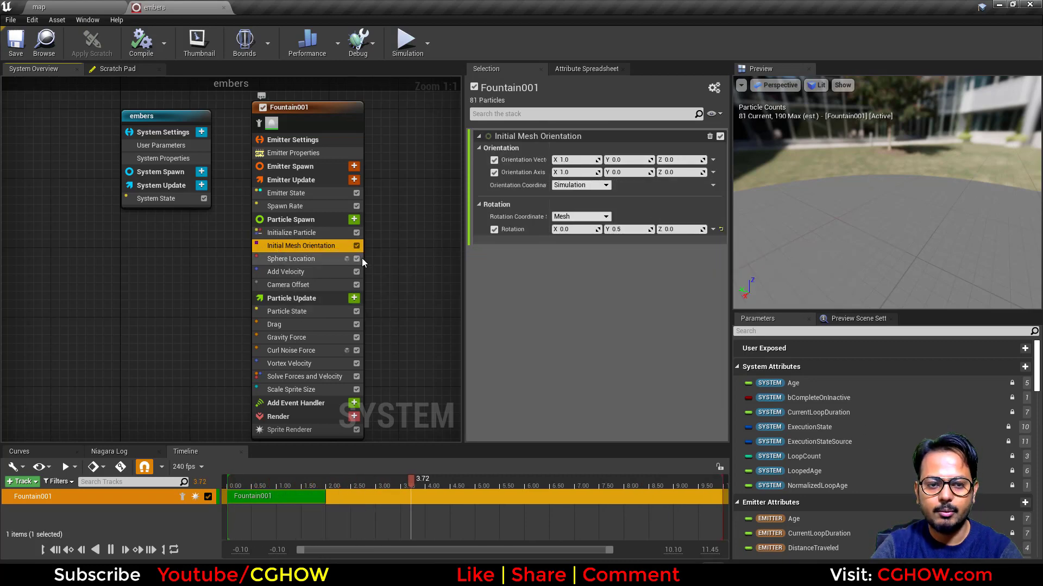
{"action": "key", "text": "Delete"}
- Review the Sphere Location, Add Velocity and Camera Offset settings in the Fountain001 emitter's particle spawn stage
{"action": "left_click", "coordinate": [308, 248]}
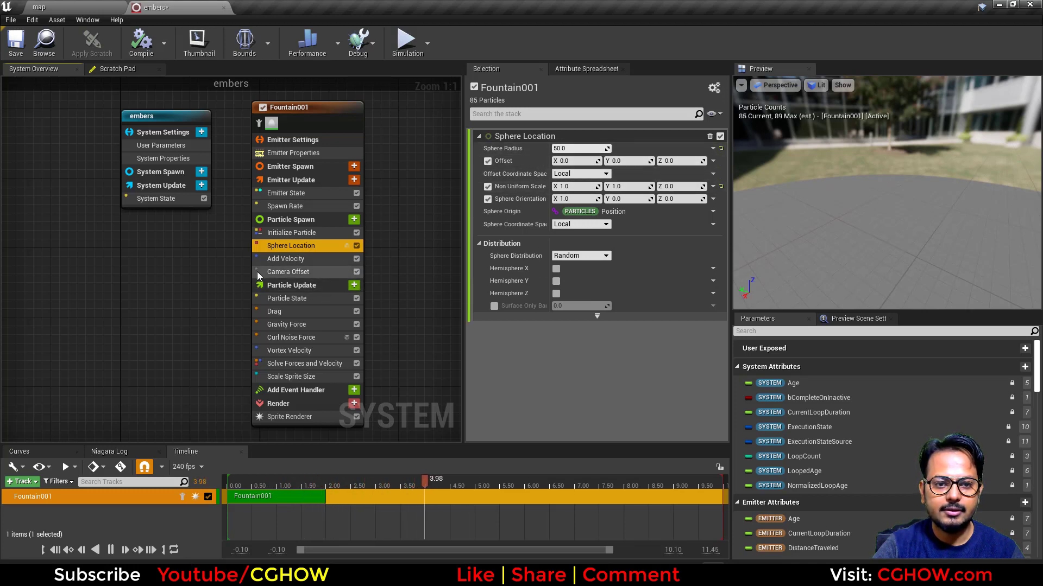
{"action": "left_click", "coordinate": [332, 260]}
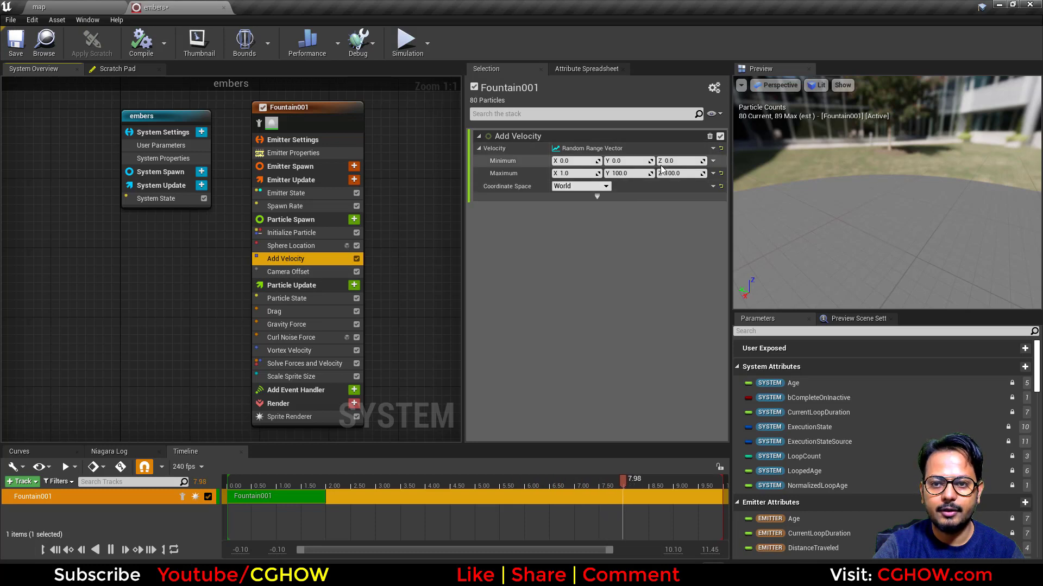
{"action": "left_click", "coordinate": [273, 271]}
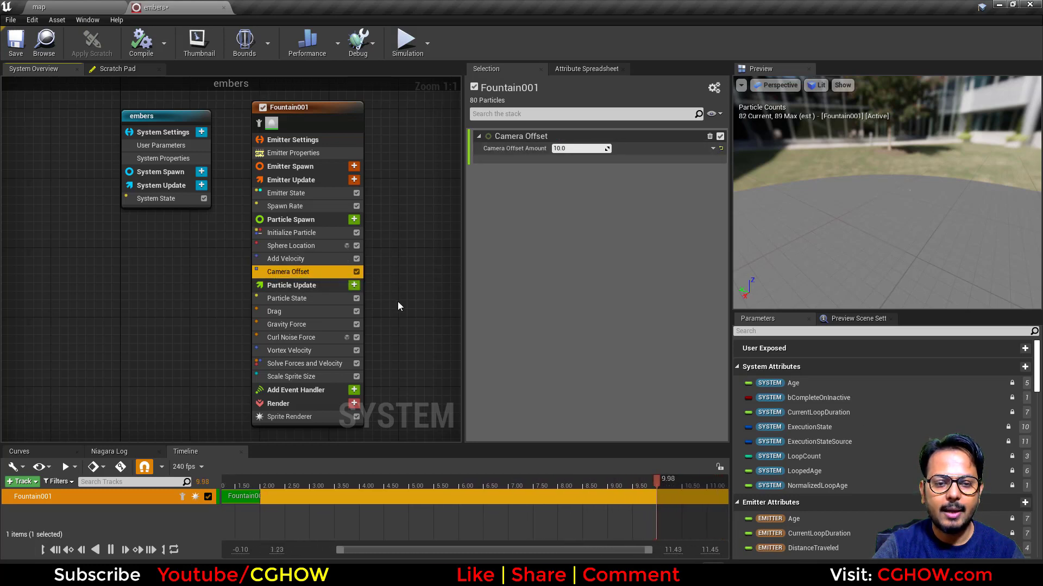
- Review the Drag, Gravity Force, Curl Noise Force and Vortex Velocity settings in Fountain001's particle update stage
{"action": "right_click_drag", "start_coordinate": [398, 302], "coordinate": [384, 245]}
{"action": "left_click", "coordinate": [291, 267]}
{"action": "left_click", "coordinate": [288, 259]}
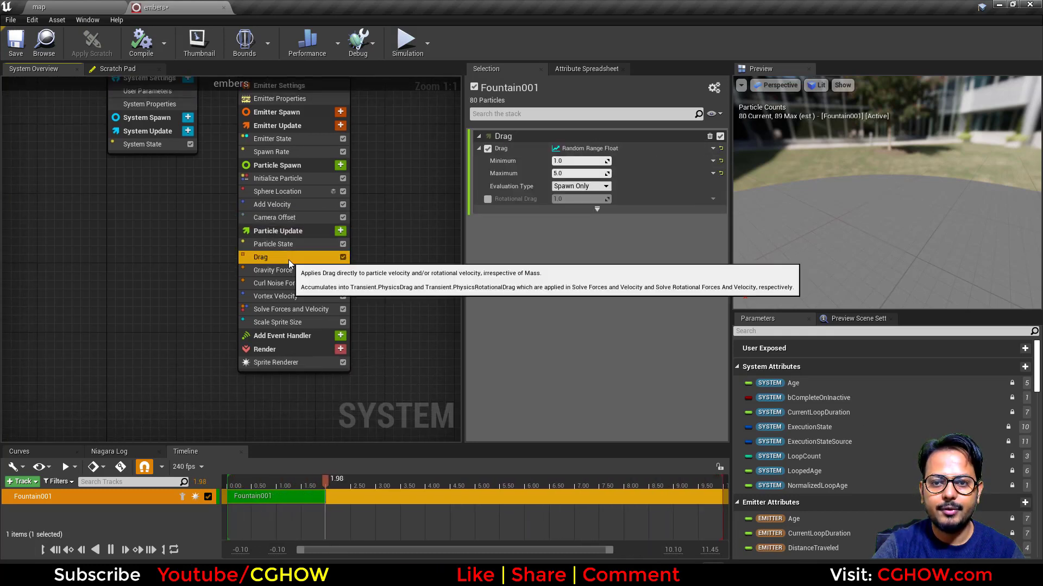
{"action": "left_click", "coordinate": [318, 271]}
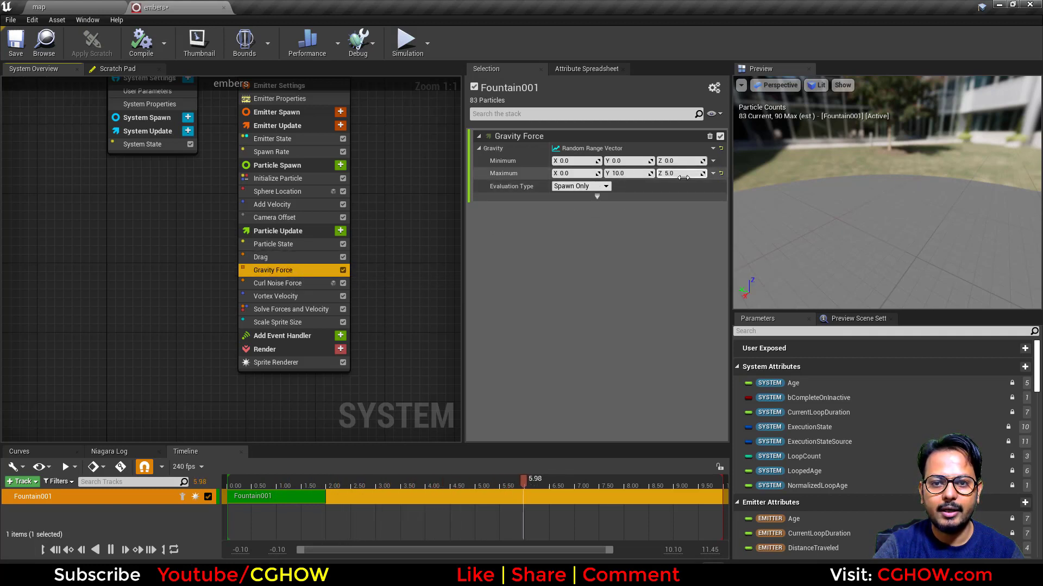
{"action": "left_click", "coordinate": [290, 283]}
{"action": "left_click", "coordinate": [286, 298]}
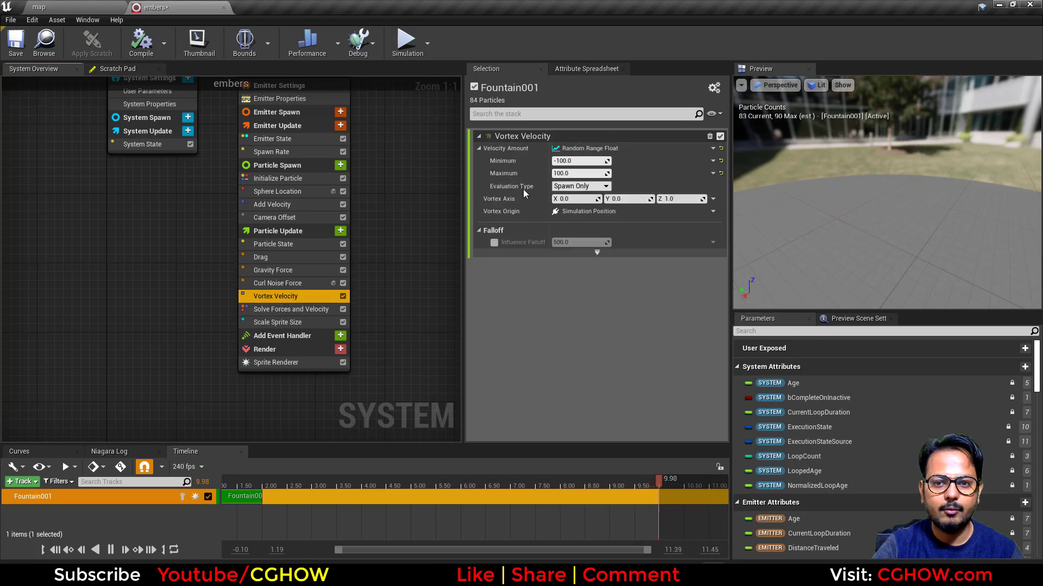
{"action": "left_click_drag", "start_coordinate": [880, 245], "coordinate": [848, 244]}
- Return to the level map and examine the ember particles above the grass beside the stairs
{"action": "left_click", "coordinate": [38, 7]}
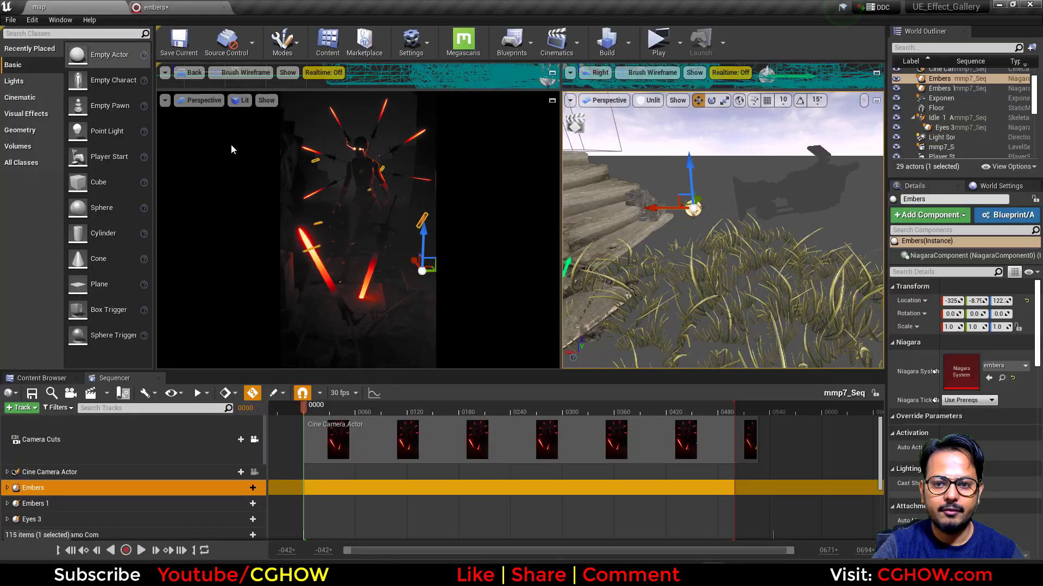
{"action": "scroll", "coordinate": [722, 230], "scroll_direction": "down", "scroll_amount": 4}
{"action": "mouse_move", "coordinate": [722, 230]}
{"action": "right_mouse_down"}
{"action": "mouse_move", "coordinate": [706, 223]}
{"action": "mouse_move", "coordinate": [722, 230]}
{"action": "right_mouse_up"}
{"action": "right_click_drag", "start_coordinate": [622, 273], "coordinate": [621, 273]}
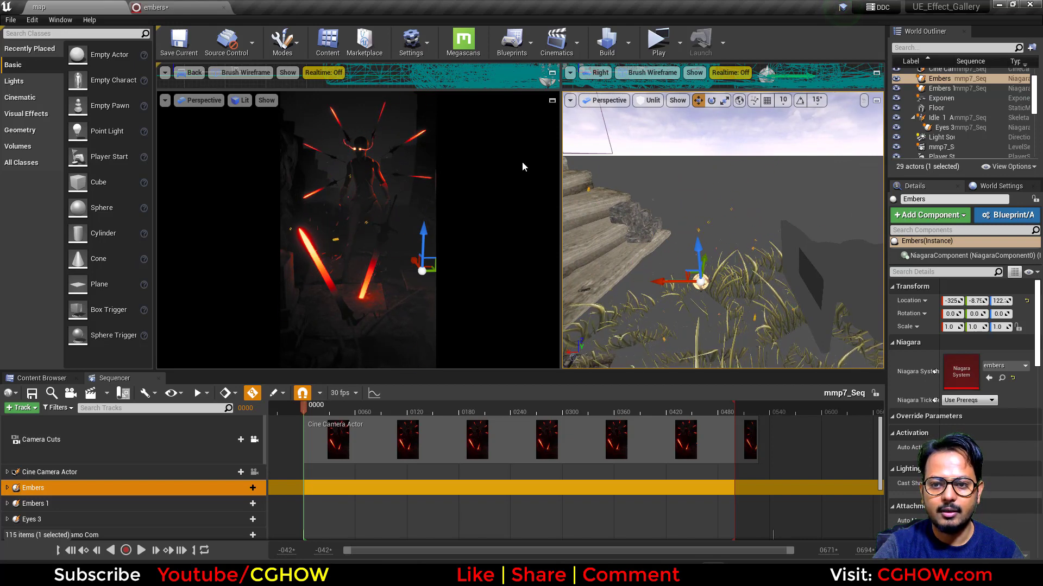
- Review the Scale Sprite Size curve in the embers system, and close the system
{"action": "left_click", "coordinate": [155, 8]}
{"action": "left_click", "coordinate": [289, 322]}
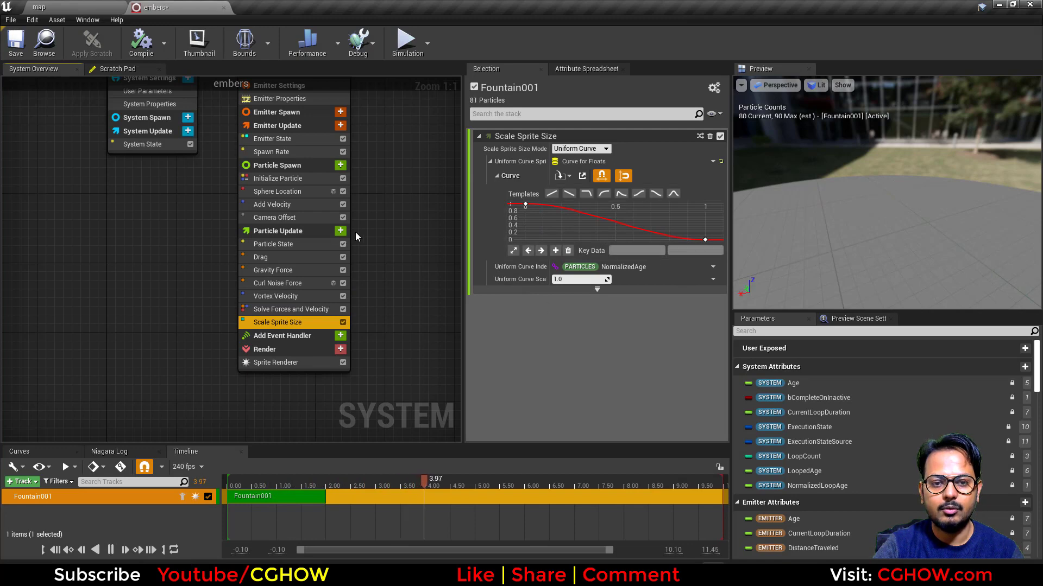
{"action": "right_click_drag", "start_coordinate": [368, 168], "coordinate": [367, 251]}
{"action": "scroll", "coordinate": [379, 346], "scroll_direction": "down", "scroll_amount": 2}
{"action": "scroll", "coordinate": [367, 251], "scroll_direction": "up", "scroll_amount": 2}
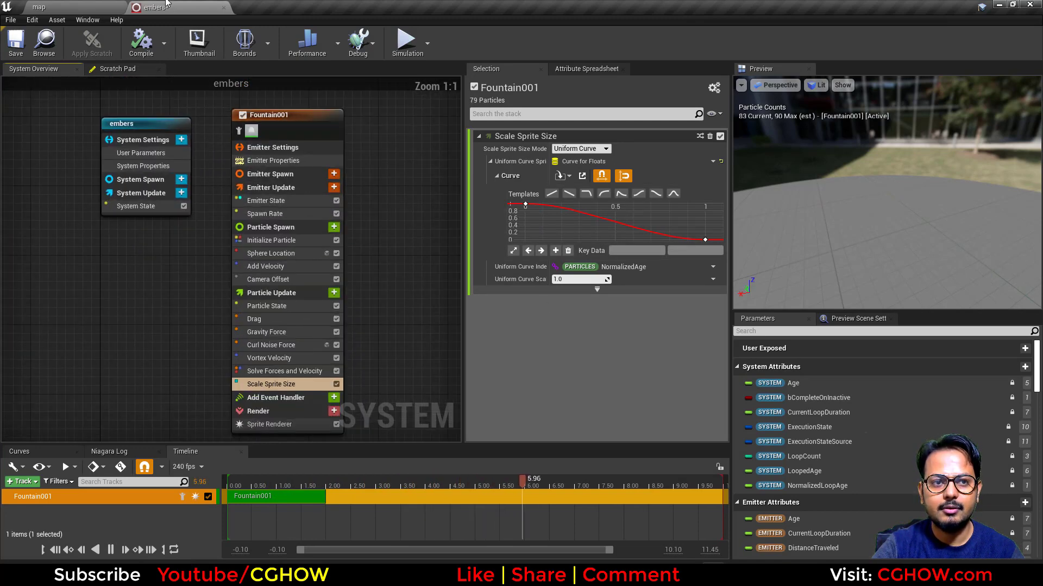
{"action": "left_click", "coordinate": [223, 7]}
- Select the Sword2 effect at the foot of the stairs and open its sword Niagara system
{"action": "scroll", "coordinate": [672, 328], "scroll_direction": "down", "scroll_amount": 5}
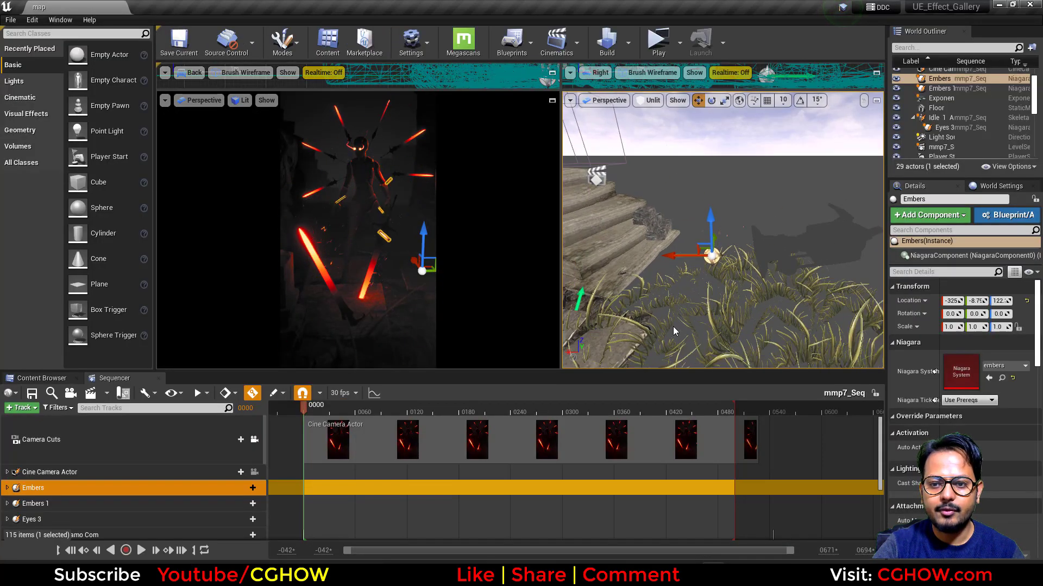
{"action": "middle_click_drag", "start_coordinate": [675, 330], "coordinate": [569, 330]}
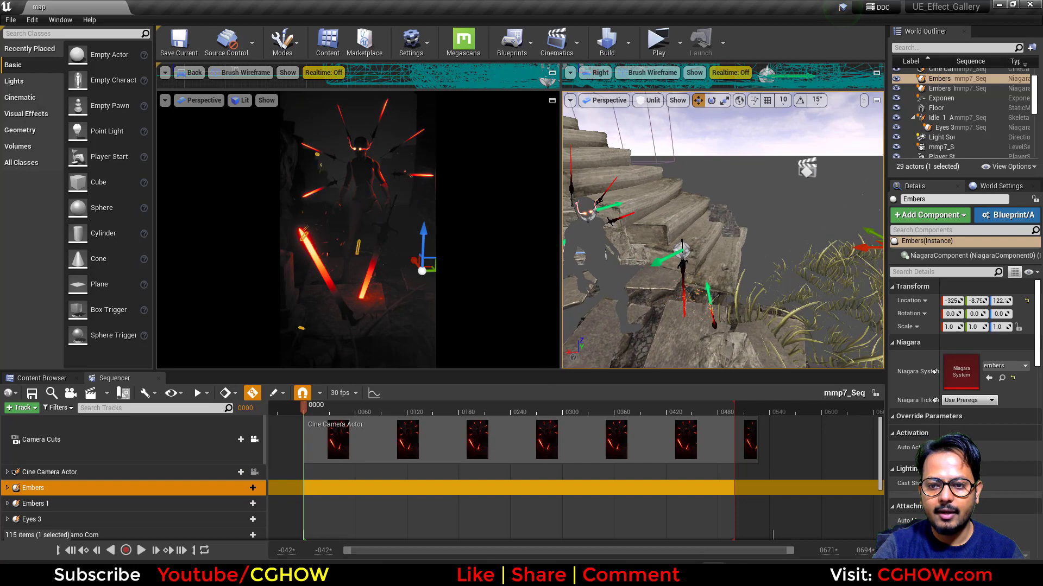
{"action": "left_click", "coordinate": [713, 323]}
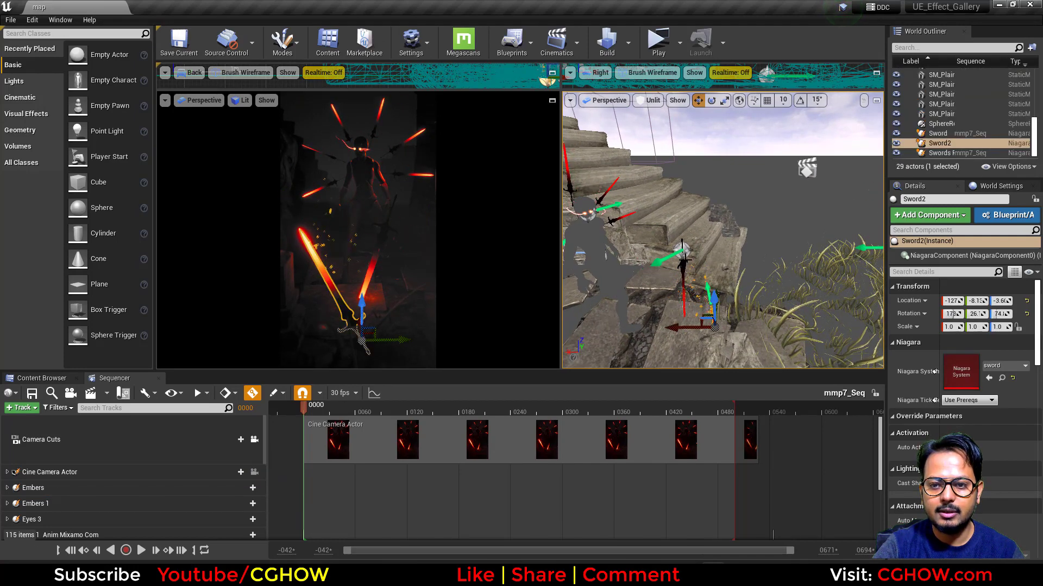
{"action": "left_click", "coordinate": [714, 320]}
{"action": "left_click_drag", "start_coordinate": [648, 300], "coordinate": [629, 299], "text": "alt"}
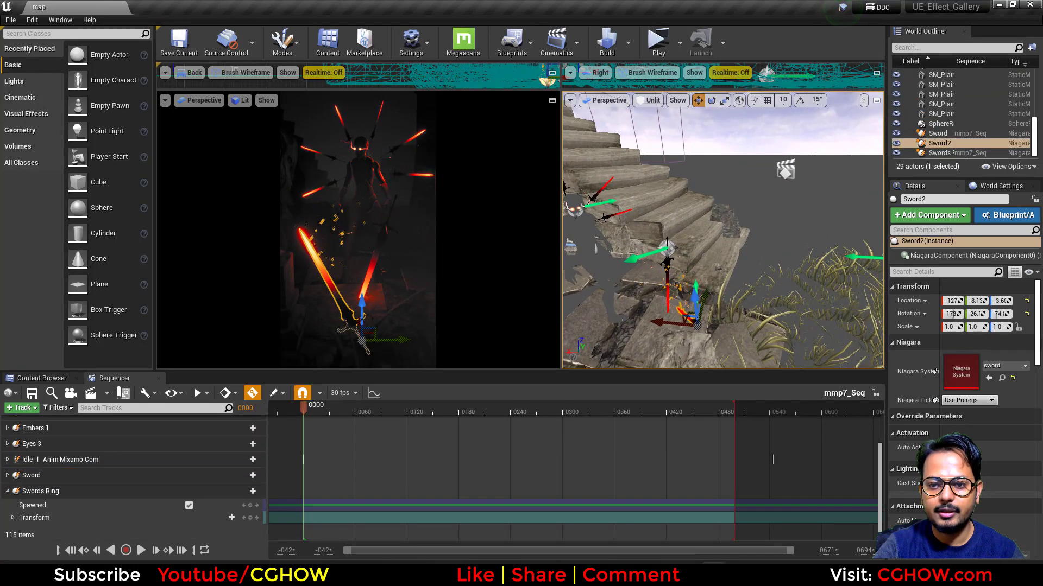
{"action": "double_click", "coordinate": [959, 373]}
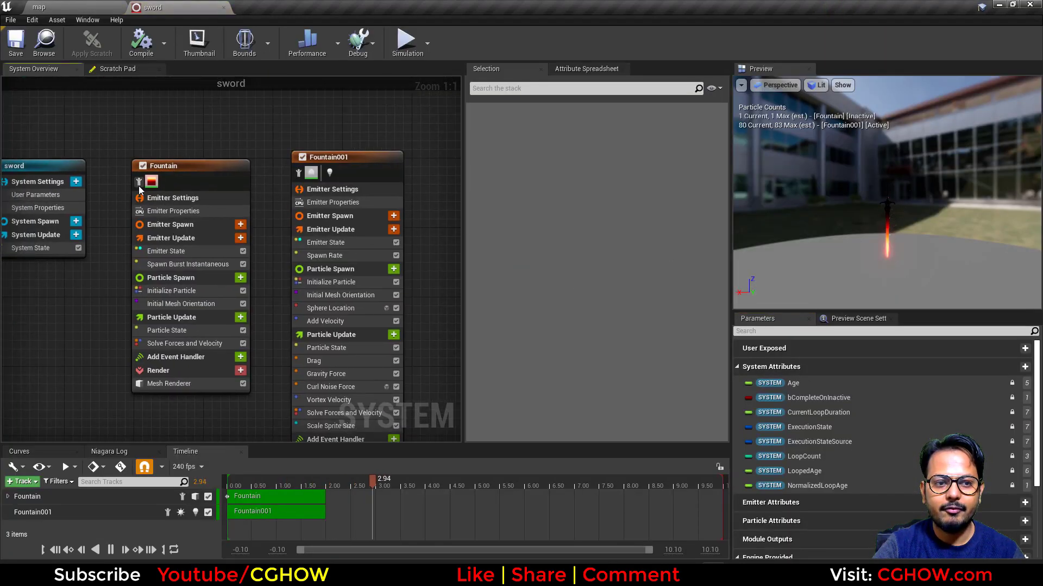
- Isolate the sword system's Fountain emitter and view the SM_Sword01 mesh used by its Mesh Renderer
{"action": "left_click_drag", "start_coordinate": [886, 207], "coordinate": [912, 217]}
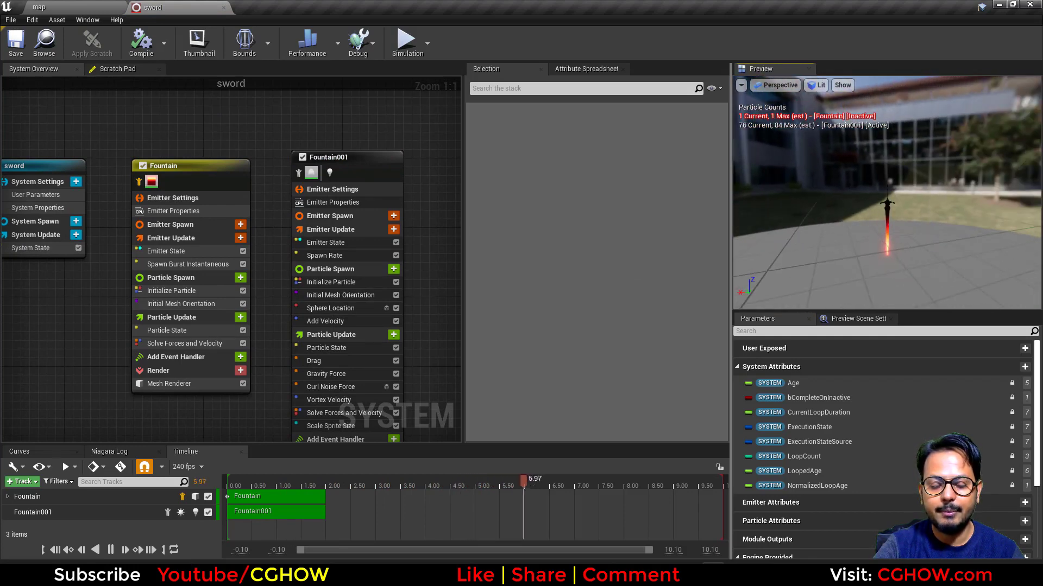
{"action": "left_click", "coordinate": [188, 384]}
{"action": "double_click", "coordinate": [567, 191]}
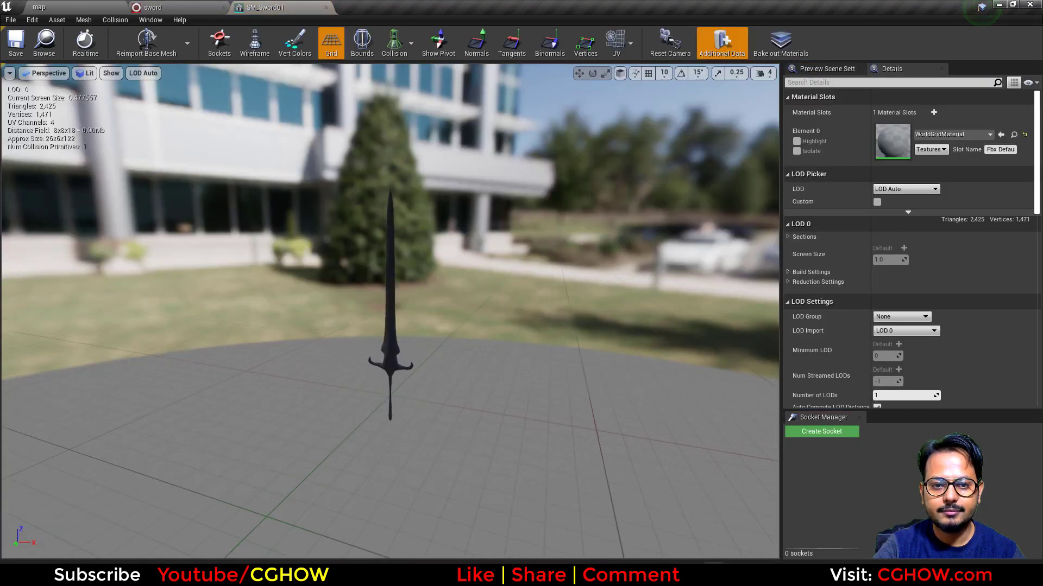
{"action": "left_click", "coordinate": [326, 7]}
- Open the Mesh Renderer's m_Sword1 override material, show it on a cube and preview the TexCoord node
{"action": "double_click", "coordinate": [567, 403]}
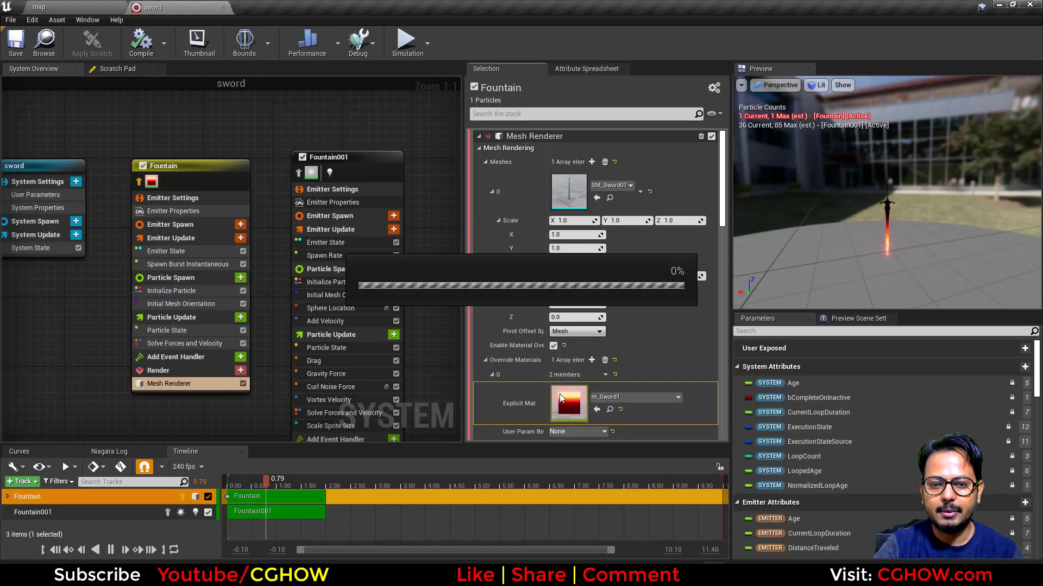
{"action": "scroll", "coordinate": [552, 274], "scroll_direction": "up", "scroll_amount": 1}
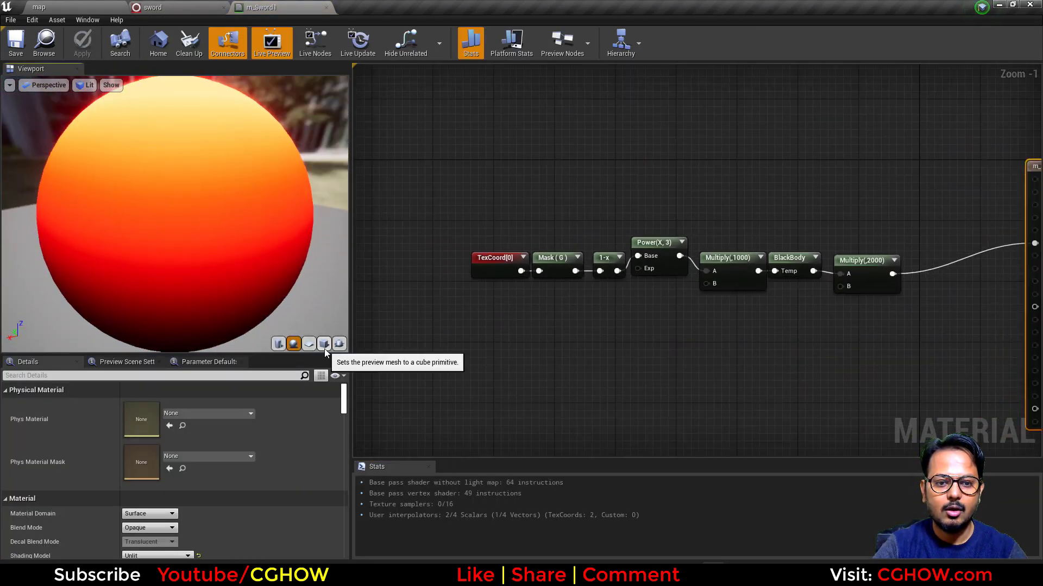
{"action": "left_click", "coordinate": [324, 347]}
{"action": "left_click", "coordinate": [498, 269]}
{"action": "key", "text": "space"}
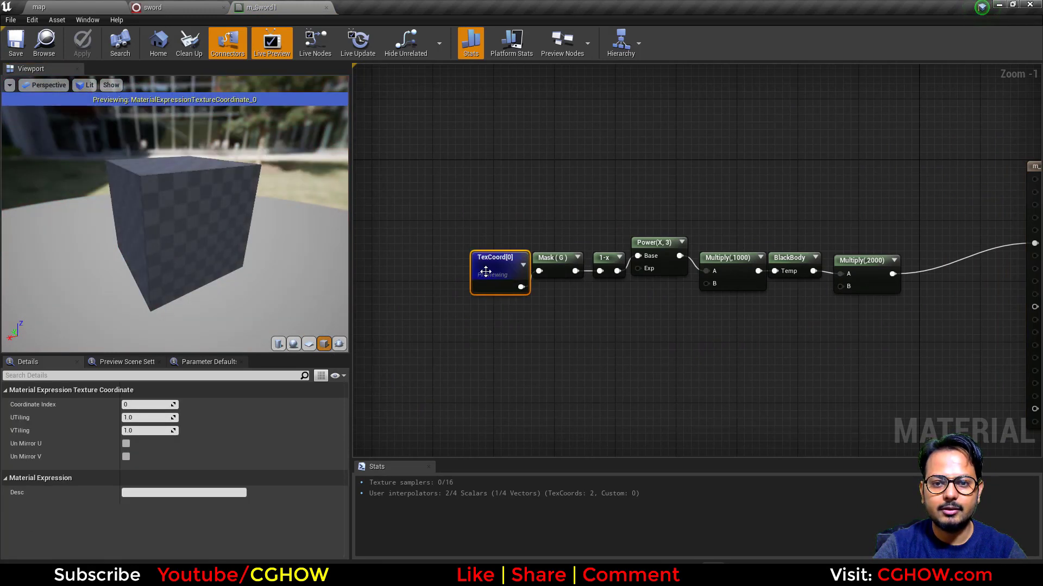
- Move the TexCoord and Mask nodes slightly aside, and preview m_Sword1's Mask (G), 1-x and Power nodes one after another on the cube
{"action": "left_click_drag", "start_coordinate": [485, 272], "coordinate": [463, 264]}
{"action": "left_click", "coordinate": [559, 262]}
{"action": "key", "text": "space"}
{"action": "left_click_drag", "start_coordinate": [569, 275], "coordinate": [581, 255]}
{"action": "left_click", "coordinate": [609, 263]}
{"action": "key", "text": "space"}
{"action": "left_click", "coordinate": [645, 270]}
{"action": "key", "text": "space"}
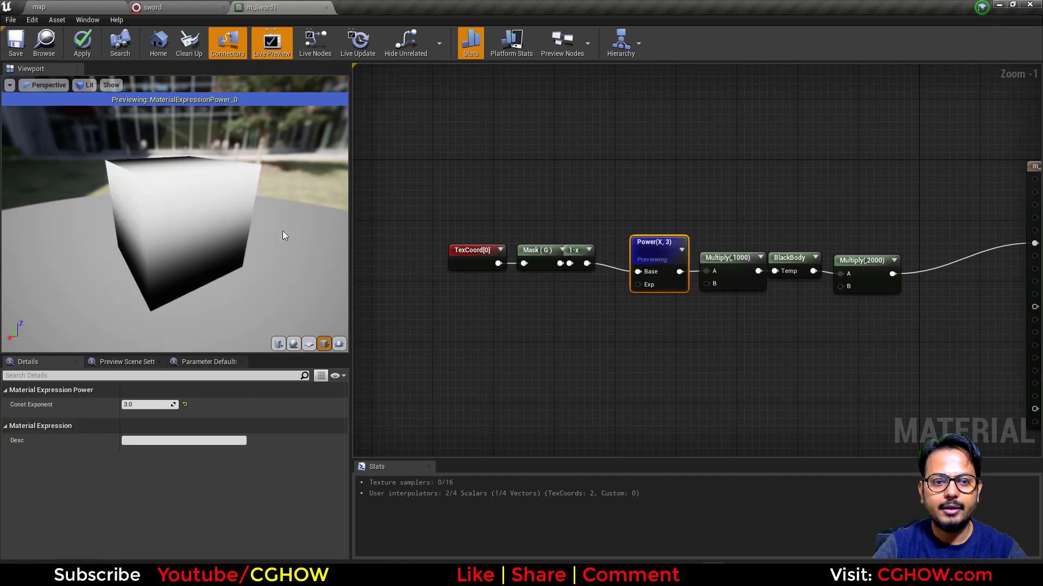
- Preview the Multiply 1000, BlackBody and Multiply 2000 nodes in turn to examine how the gradient turns into a glowing blade colour
{"action": "left_click", "coordinate": [730, 274]}
{"action": "key", "text": "space"}
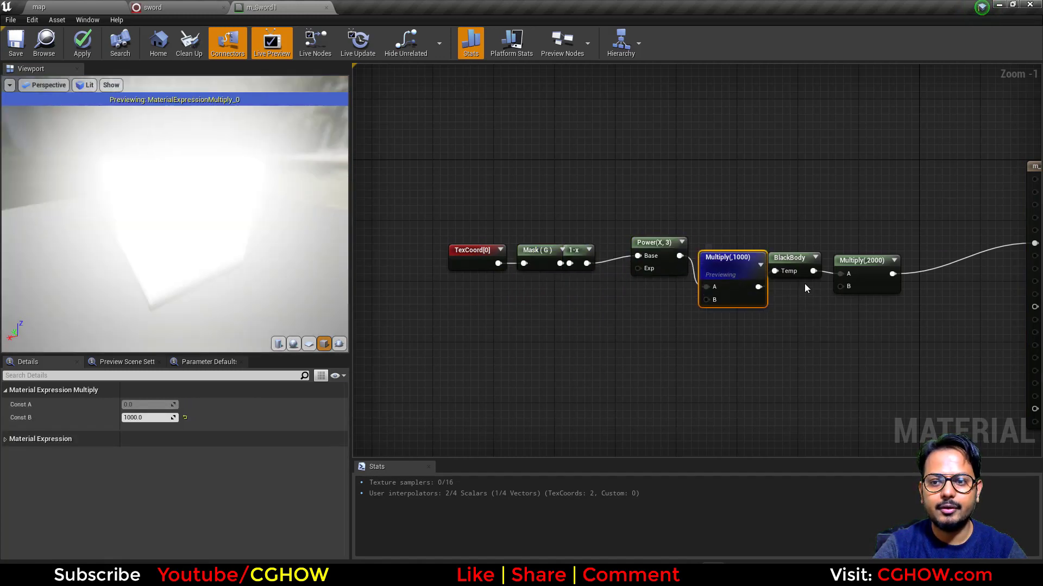
{"action": "left_click", "coordinate": [799, 265]}
{"action": "key", "text": "space"}
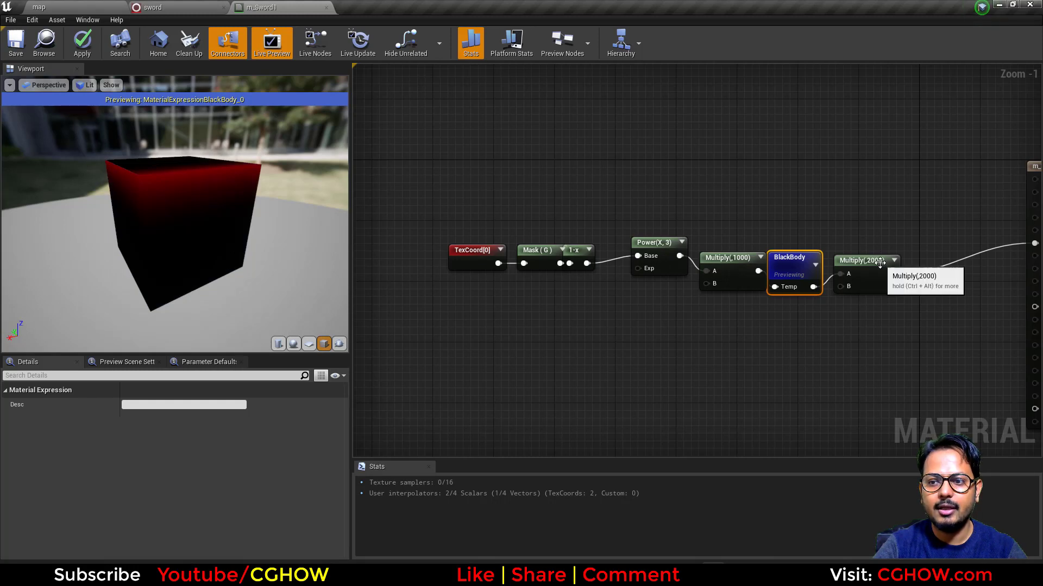
{"action": "left_click", "coordinate": [880, 262]}
{"action": "key", "text": "space"}
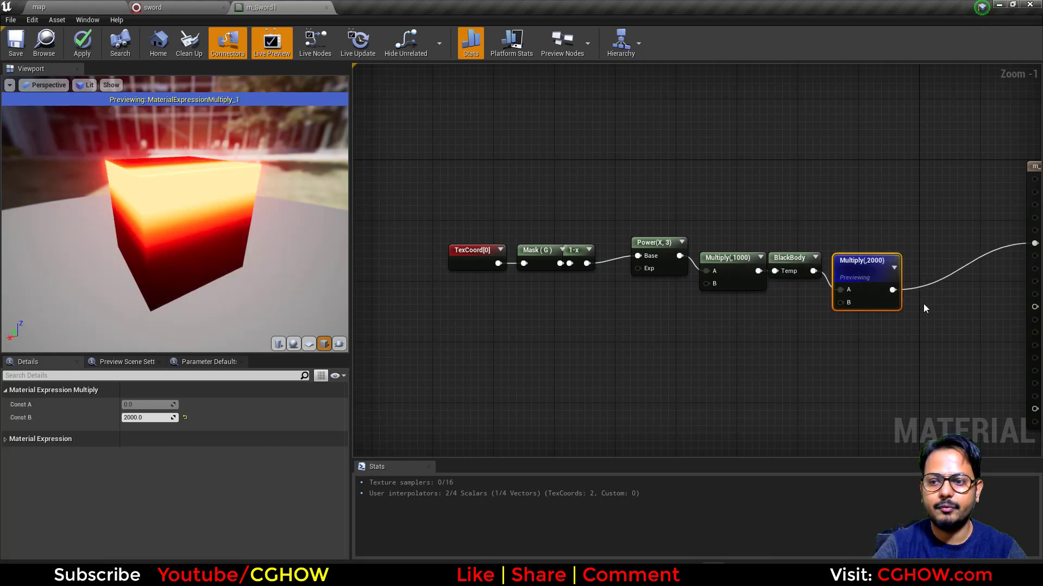
- Stop the node preview, inspect the material on the cube from several angles, and close m_Sword1 without applying its changes
{"action": "key", "text": "space"}
{"action": "left_click_drag", "start_coordinate": [126, 259], "coordinate": [326, 193]}
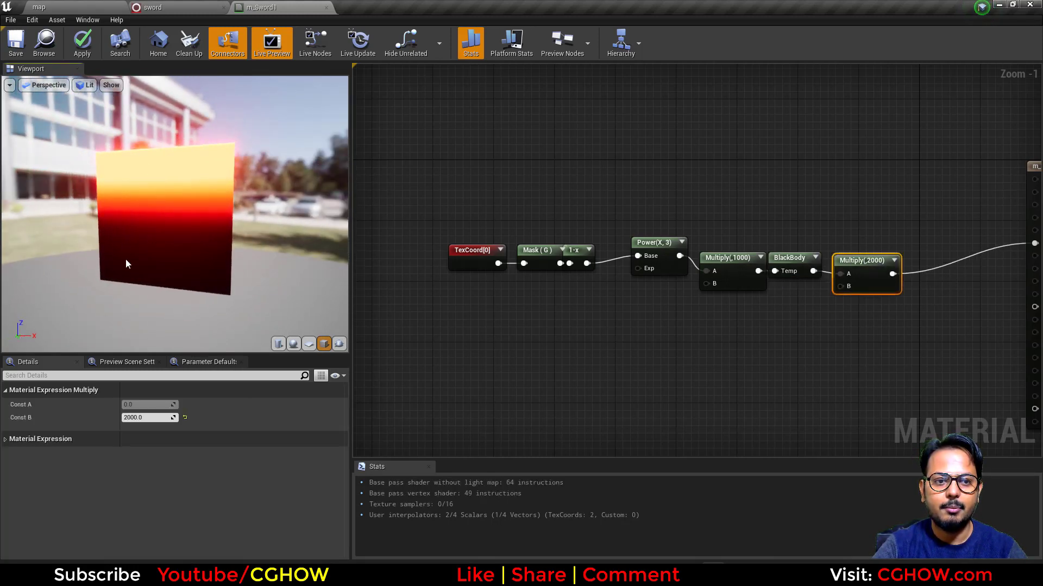
{"action": "left_click_drag", "start_coordinate": [203, 164], "coordinate": [125, 212]}
{"action": "left_click", "coordinate": [325, 7]}
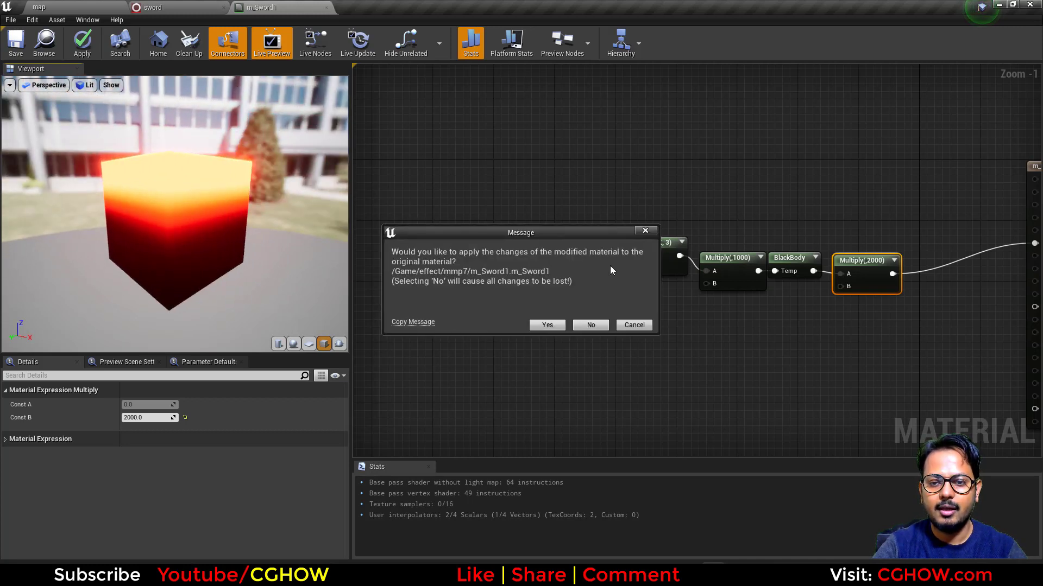
{"action": "left_click", "coordinate": [593, 326]}
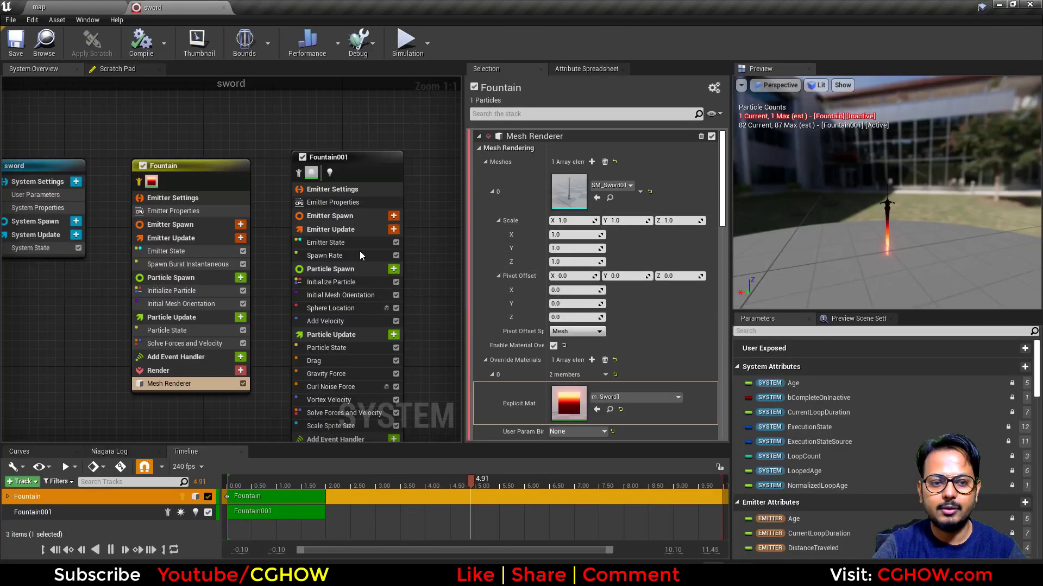
- Review the Fountain emitter's Spawn Burst Instantaneous, Emitter State and Particle State settings in the sword system
{"action": "left_click", "coordinate": [181, 264]}
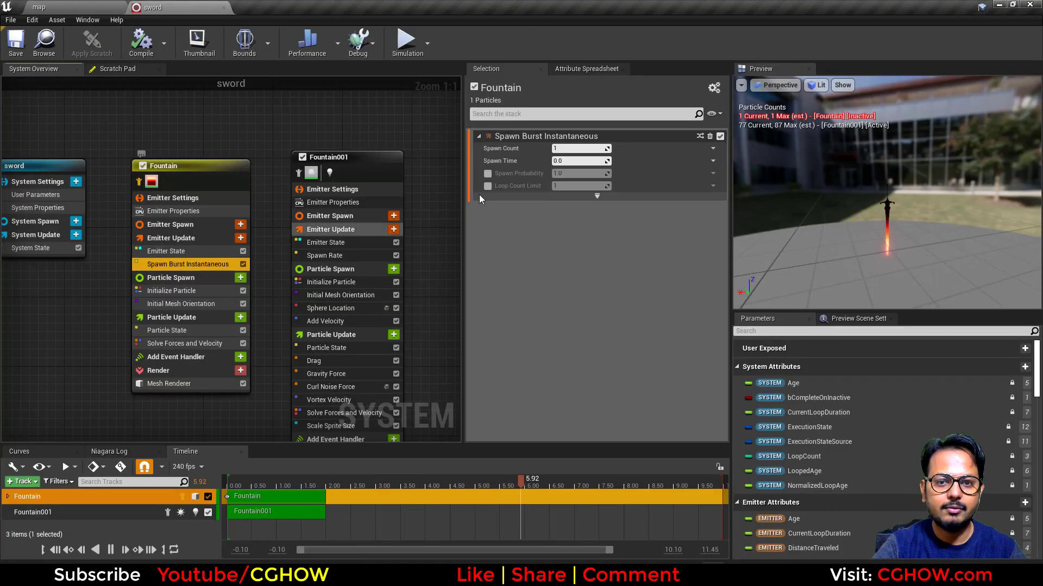
{"action": "left_click", "coordinate": [177, 252]}
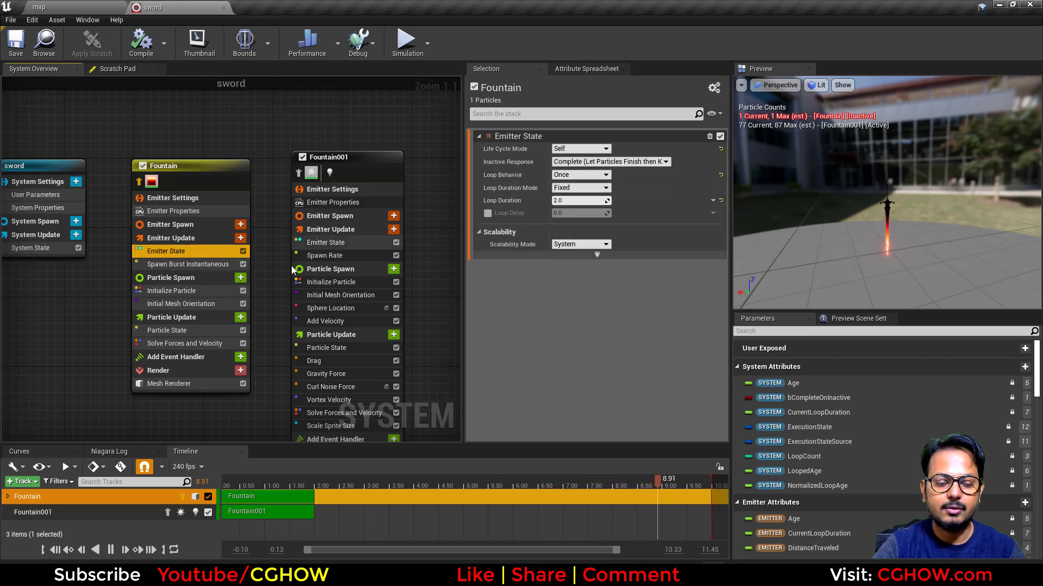
{"action": "left_click", "coordinate": [180, 330]}
{"action": "right_click_drag", "start_coordinate": [326, 138], "coordinate": [274, 128]}
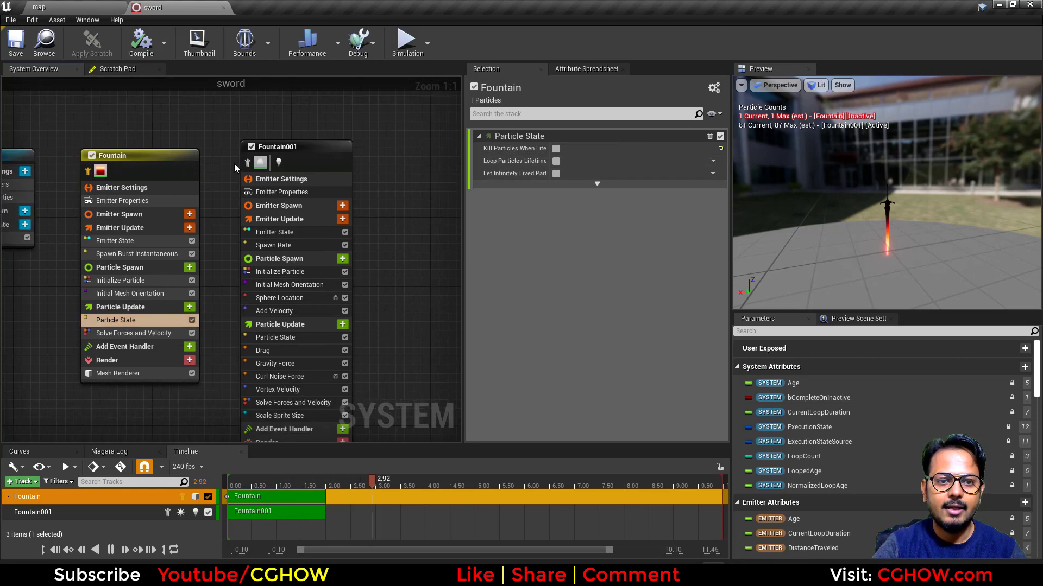
- Isolate the Fountain001 emitter, show its Sphere Location debug shape, and end the isolation to inspect the shape along the sword blade
{"action": "left_click", "coordinate": [251, 163]}
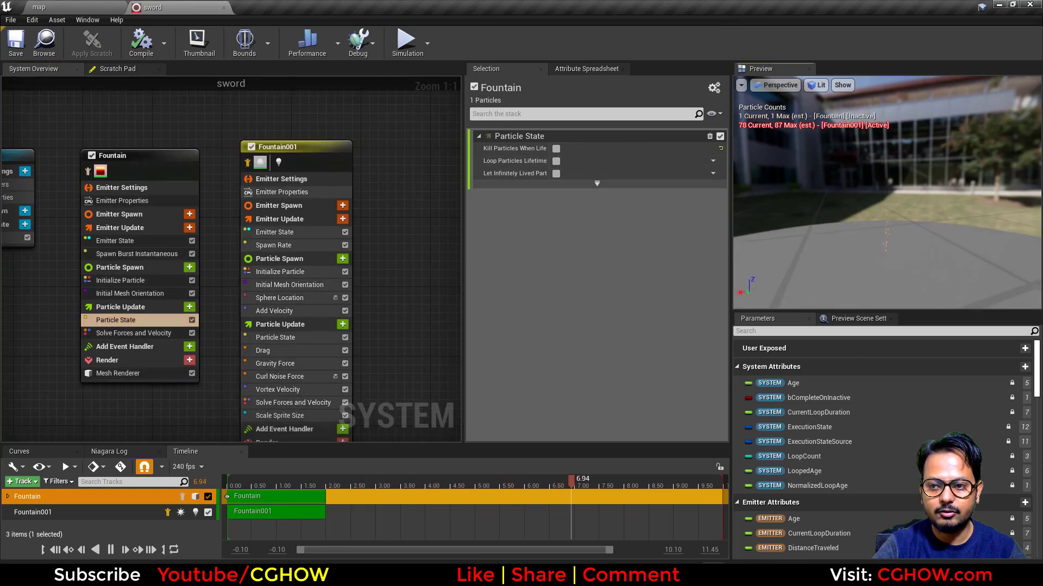
{"action": "left_click", "coordinate": [335, 297]}
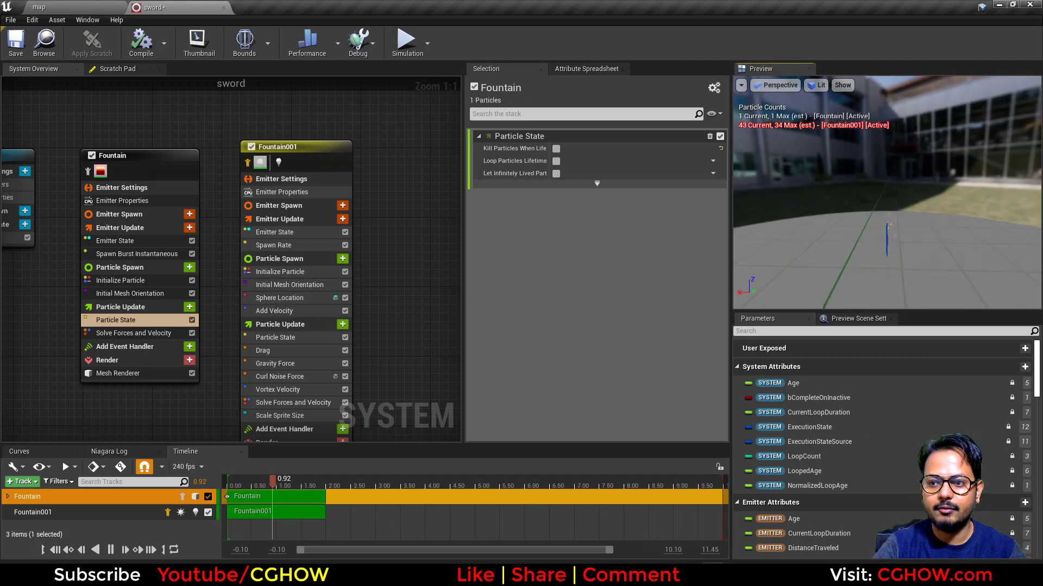
{"action": "left_click", "coordinate": [247, 163]}
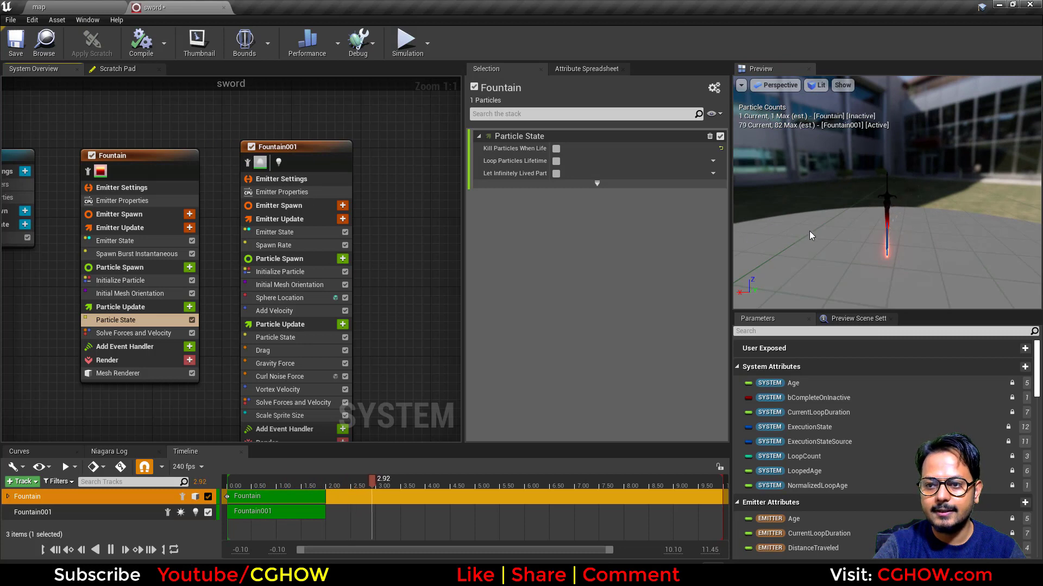
{"action": "scroll", "coordinate": [829, 251], "scroll_direction": "up", "scroll_amount": 4}
{"action": "middle_click_drag", "start_coordinate": [829, 251], "coordinate": [841, 309]}
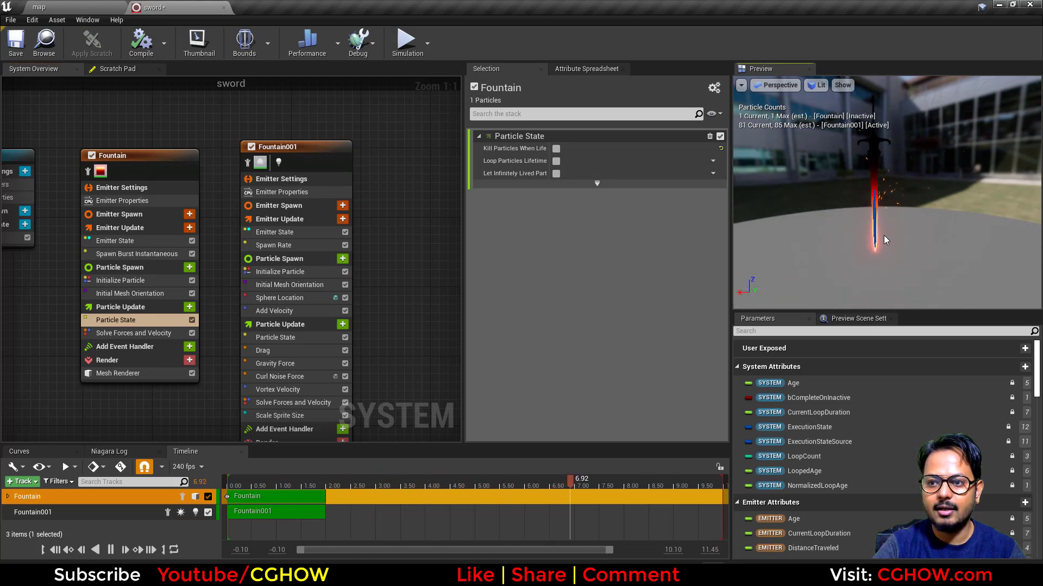
{"action": "left_click_drag", "start_coordinate": [877, 242], "coordinate": [878, 182]}
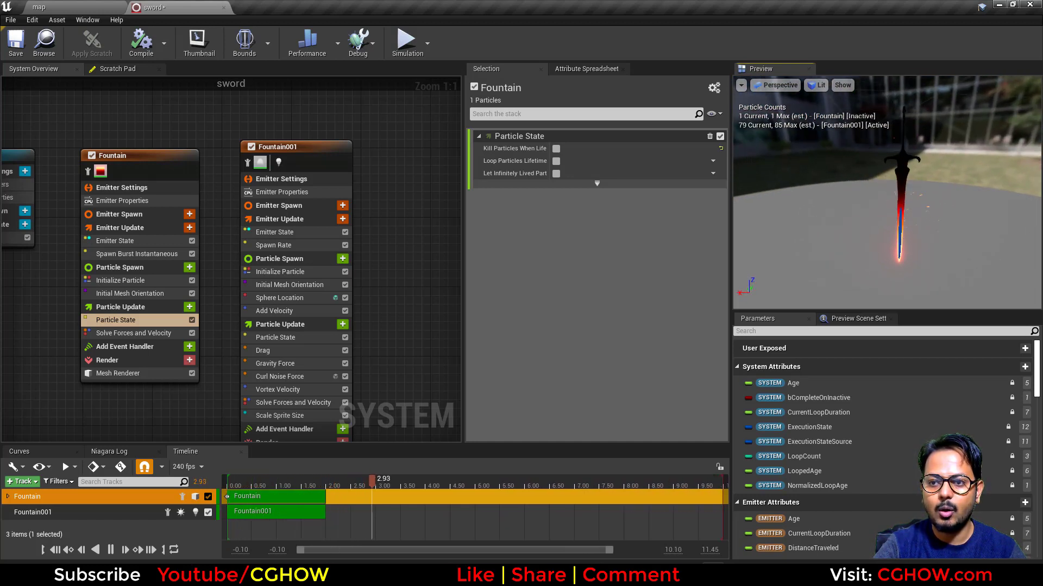
- Review Fountain001's Spawn Rate and its Initialize Particle lifetime, colour and sprite size settings
{"action": "left_click", "coordinate": [276, 245]}
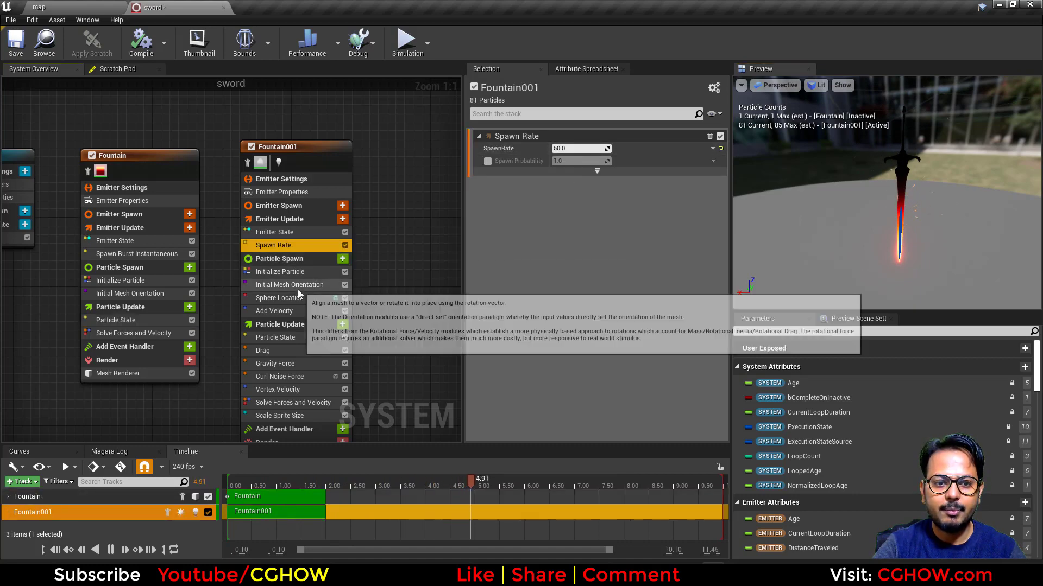
{"action": "left_click", "coordinate": [278, 271]}
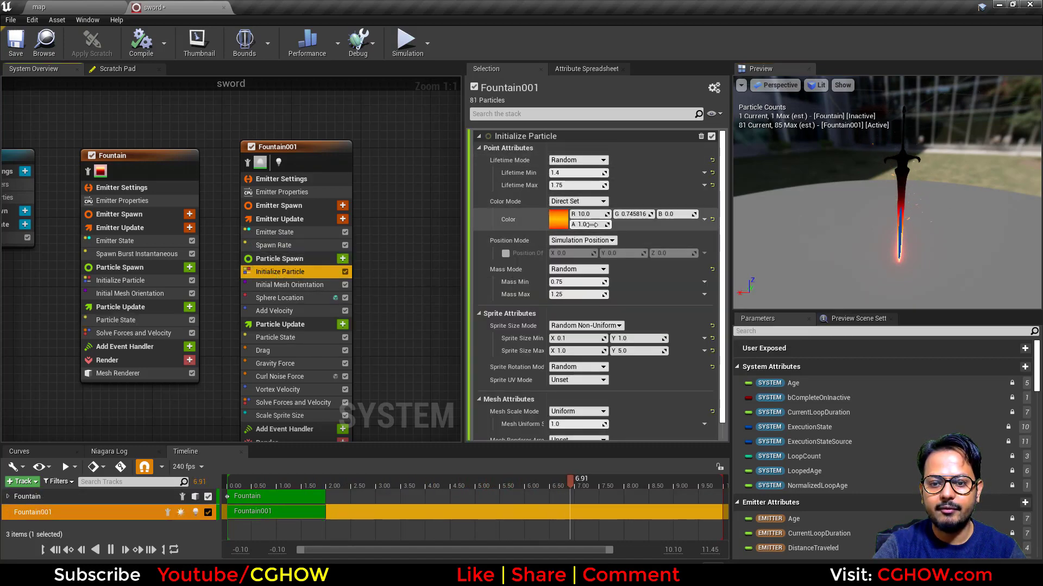
{"action": "scroll", "coordinate": [606, 253], "scroll_direction": "down", "scroll_amount": 1}
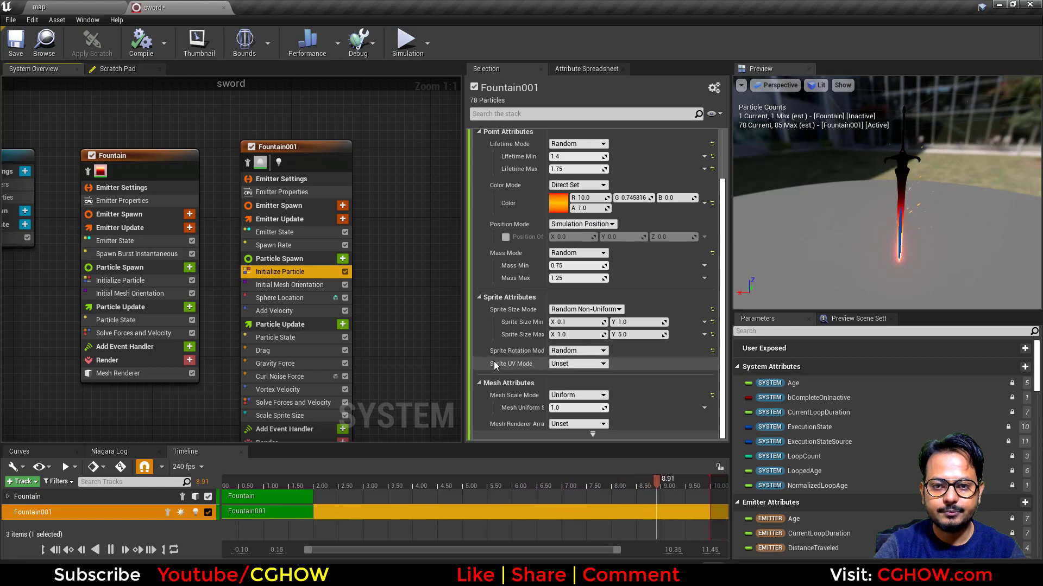
- Delete the Initial Mesh Orientation module from Fountain001, and review its Sphere Location and Add Velocity modules
{"action": "left_click", "coordinate": [272, 286]}
{"action": "key", "text": "Delete"}
{"action": "left_click", "coordinate": [292, 285]}
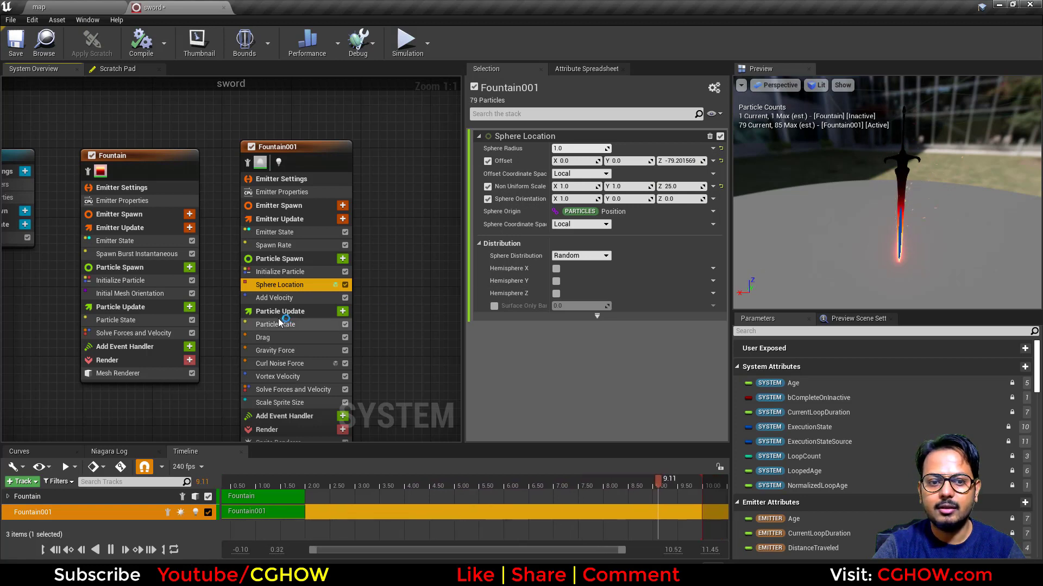
{"action": "left_click", "coordinate": [282, 298]}
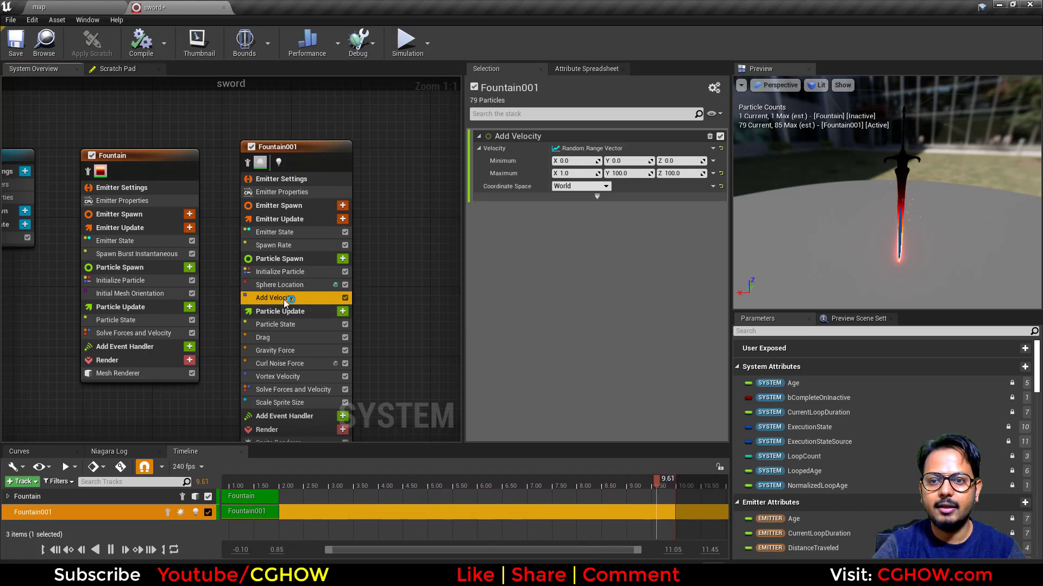
- Review Fountain001's Drag, Gravity Force, Curl Noise Force and Vortex Velocity modules
{"action": "left_click", "coordinate": [264, 337]}
{"action": "left_click", "coordinate": [279, 353]}
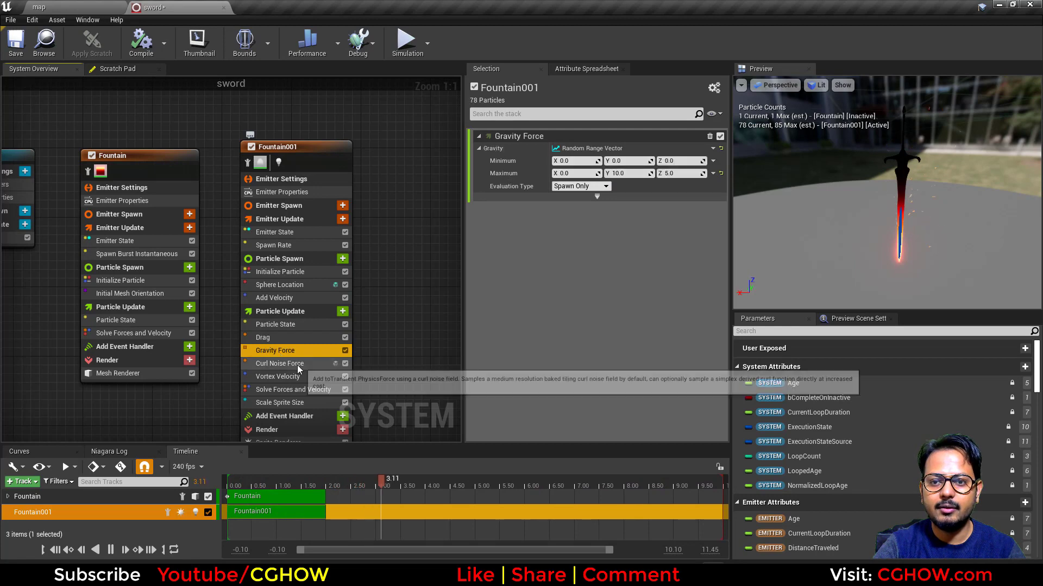
{"action": "left_click", "coordinate": [311, 364]}
{"action": "left_click", "coordinate": [308, 375]}
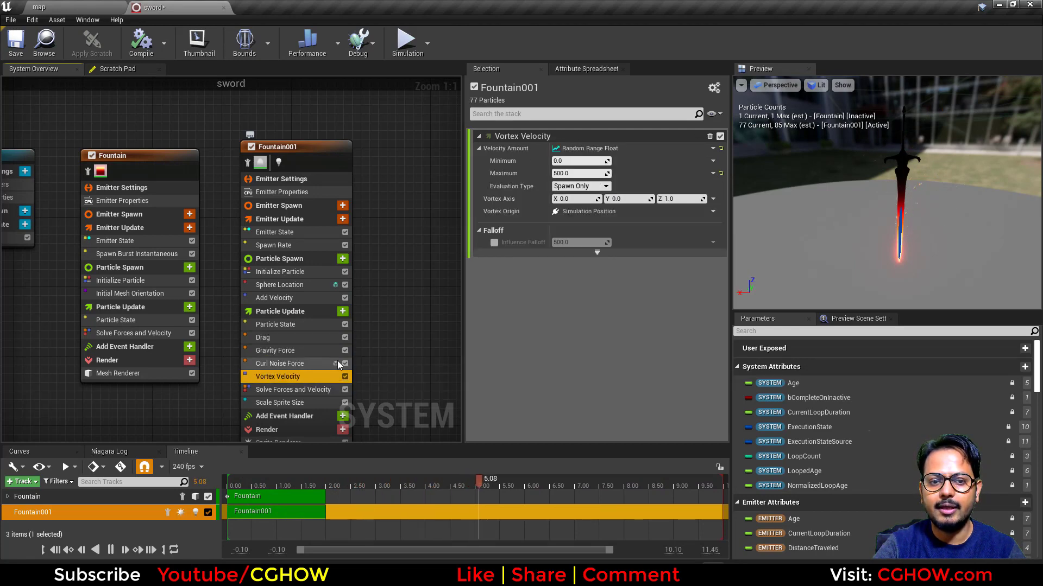
- Return to the map, duplicate the Sword2 effect and frame the copy away from the foot of the stairs
{"action": "left_click", "coordinate": [100, 5]}
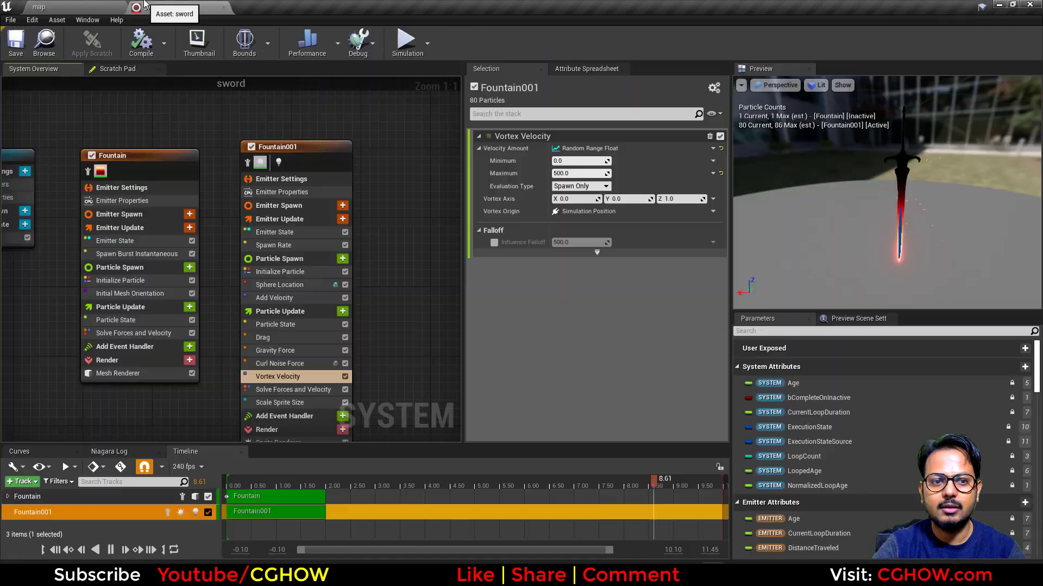
{"action": "left_click", "coordinate": [152, 8]}
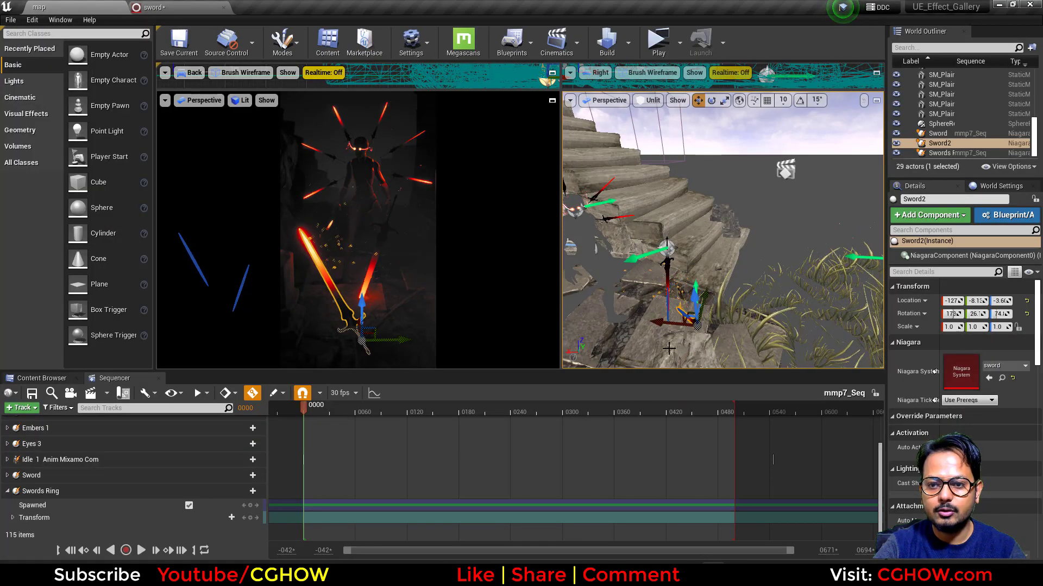
{"action": "left_click_drag", "start_coordinate": [668, 348], "coordinate": [673, 320], "text": "alt"}
{"action": "left_click_drag", "start_coordinate": [677, 275], "coordinate": [760, 293], "text": "alt"}
{"action": "key", "text": "ctrl+w"}
{"action": "key", "text": "f"}
{"action": "left_click_drag", "start_coordinate": [706, 259], "coordinate": [671, 329], "text": "alt"}
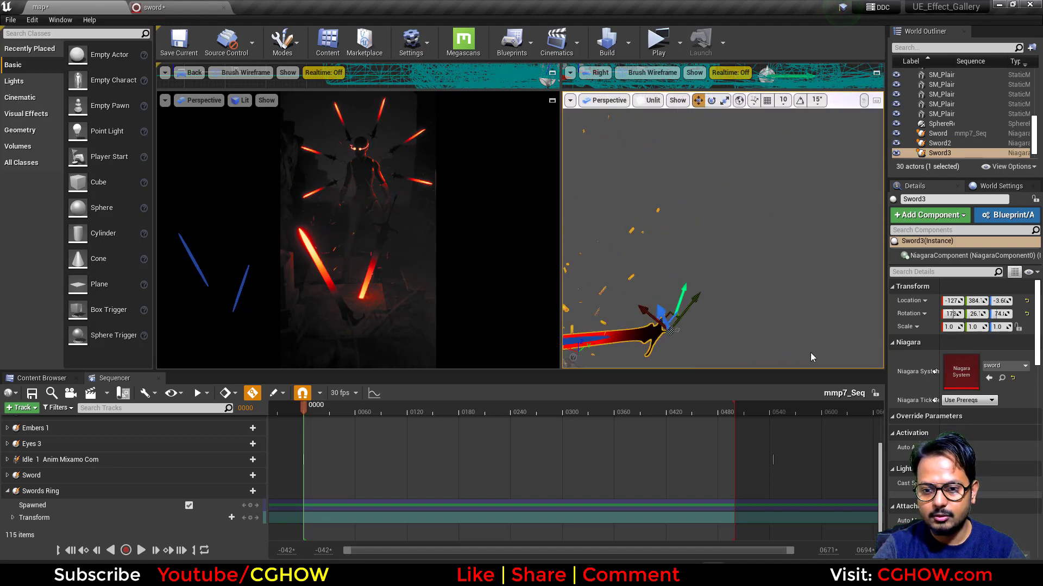
- Move and rotate the copied sword in a full-screen view to test how its embers follow the blade
{"action": "right_click_drag", "start_coordinate": [810, 356], "coordinate": [710, 265]}
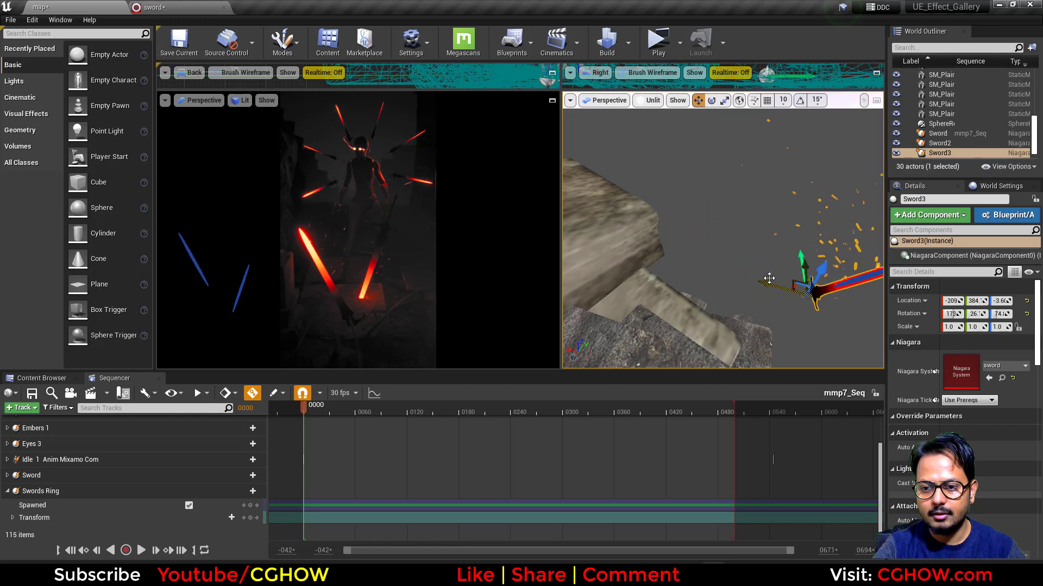
{"action": "key", "text": "F11"}
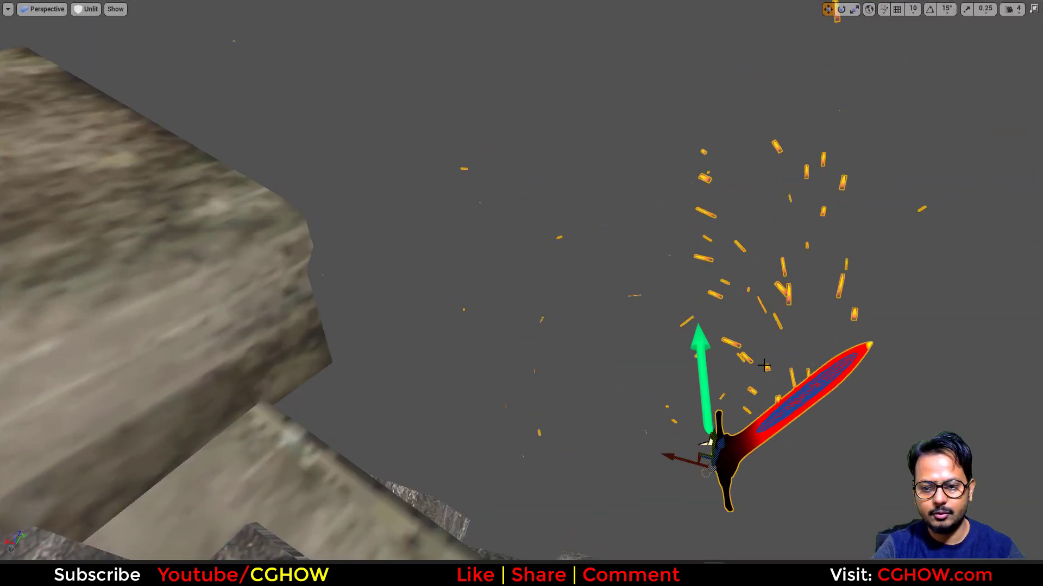
{"action": "left_click_drag", "start_coordinate": [744, 264], "coordinate": [847, 228], "text": "alt"}
{"action": "right_click_drag", "start_coordinate": [847, 228], "coordinate": [650, 389], "text": "alt"}
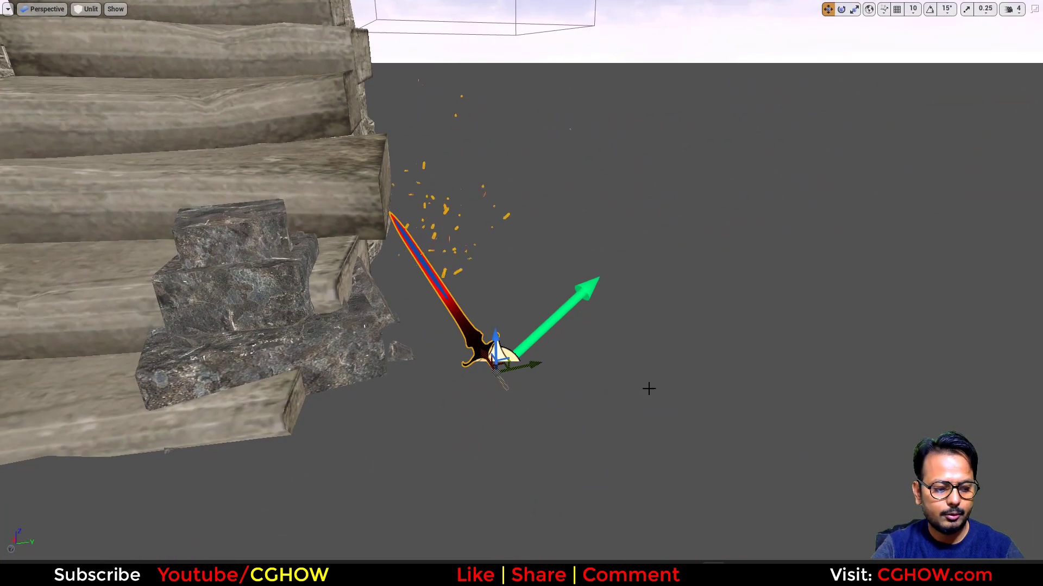
{"action": "key", "text": "e"}
{"action": "left_click_drag", "start_coordinate": [460, 336], "coordinate": [553, 366]}
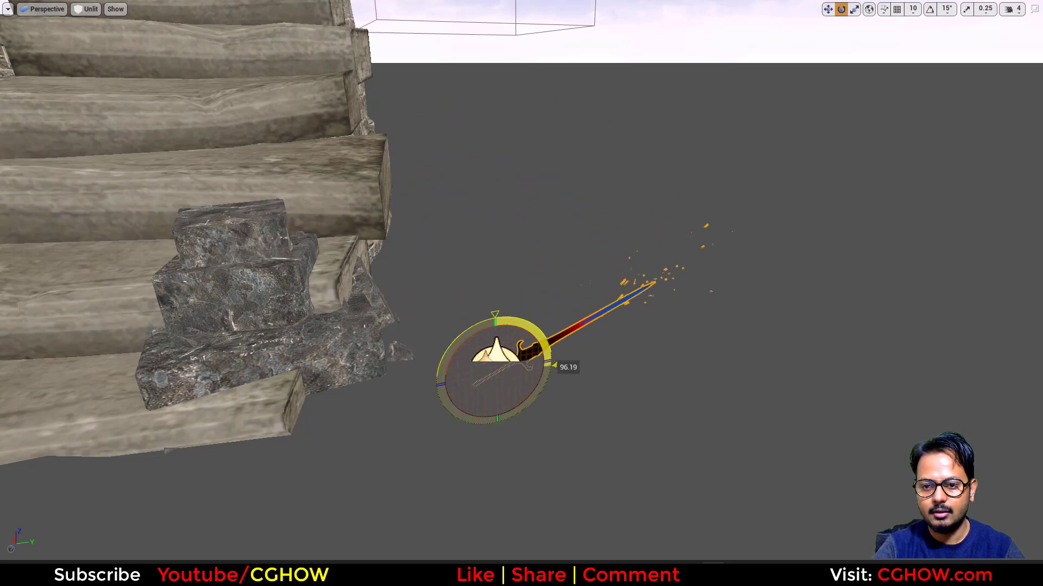
{"action": "left_click_drag", "start_coordinate": [538, 402], "coordinate": [451, 333]}
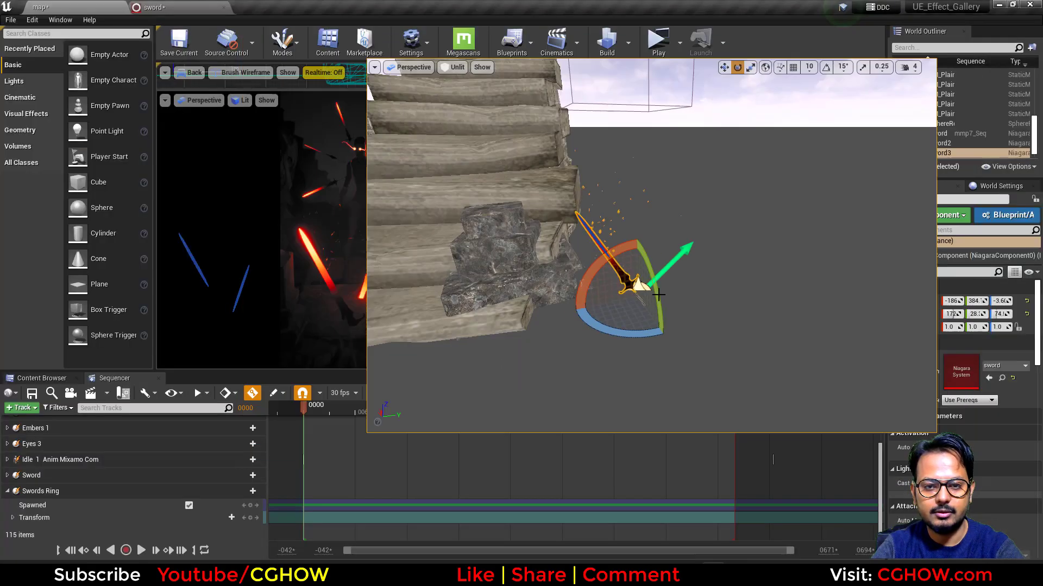
- Remove the copied sword, close the sword system, and view the whole staircase scene
{"action": "key", "text": "Escape"}
{"action": "left_click", "coordinate": [202, 7]}
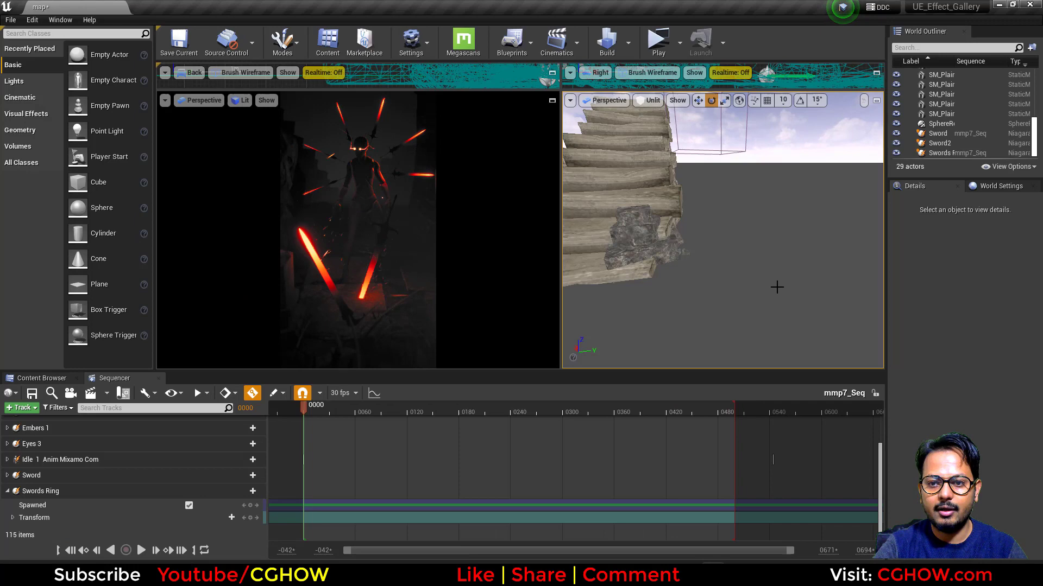
{"action": "scroll", "coordinate": [747, 308], "scroll_direction": "down", "scroll_amount": 3}
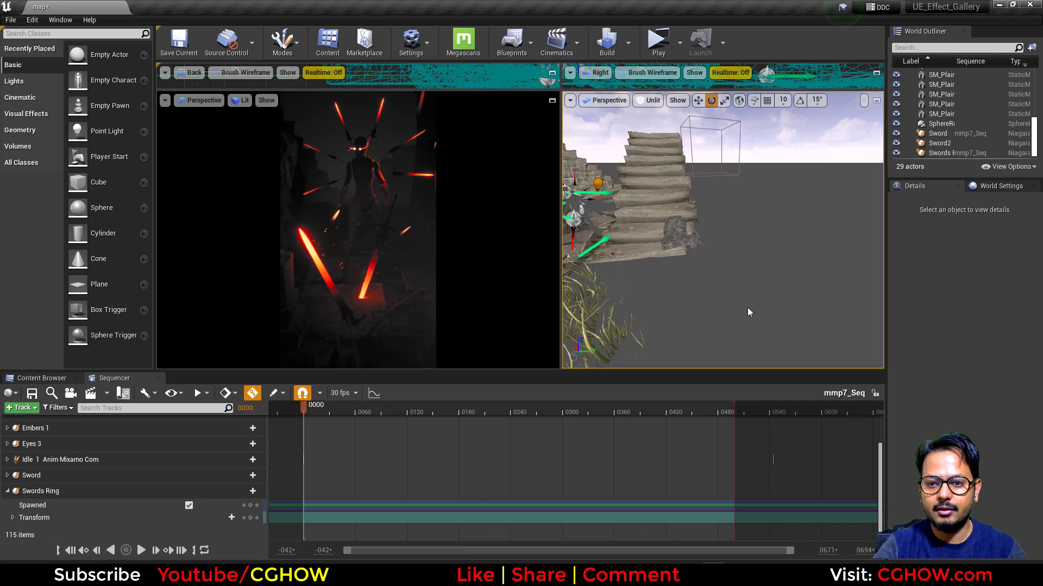
{"action": "right_click_drag", "start_coordinate": [747, 307], "coordinate": [748, 308]}
{"action": "right_click_drag", "start_coordinate": [734, 242], "coordinate": [740, 235]}
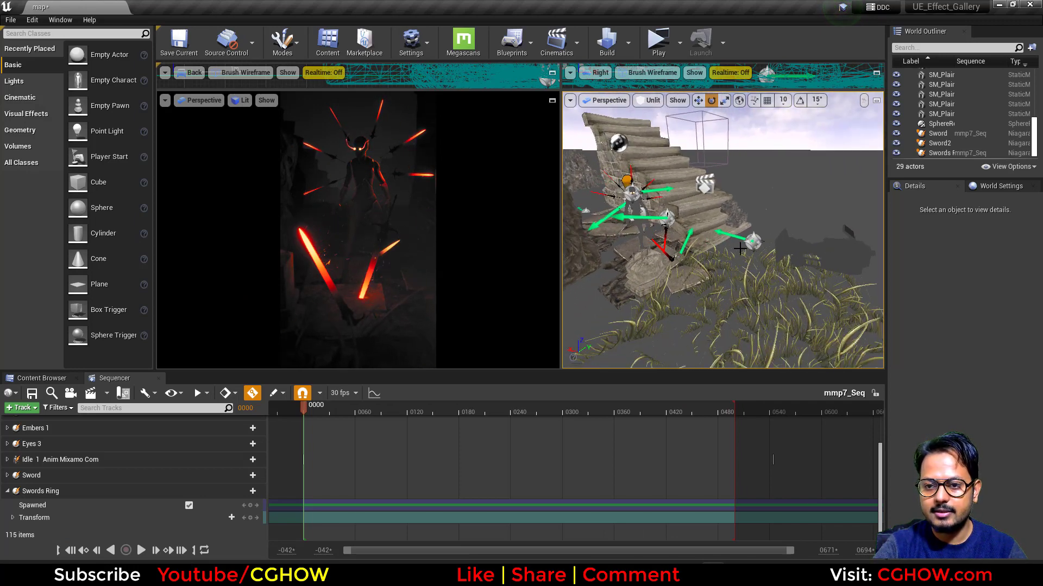
- Inspect the glowing eye trails close up at the character's head and select the character
{"action": "left_click", "coordinate": [753, 242]}
{"action": "right_click_drag", "start_coordinate": [681, 319], "coordinate": [735, 331]}
{"action": "scroll", "coordinate": [683, 284], "scroll_direction": "up", "scroll_amount": 4}
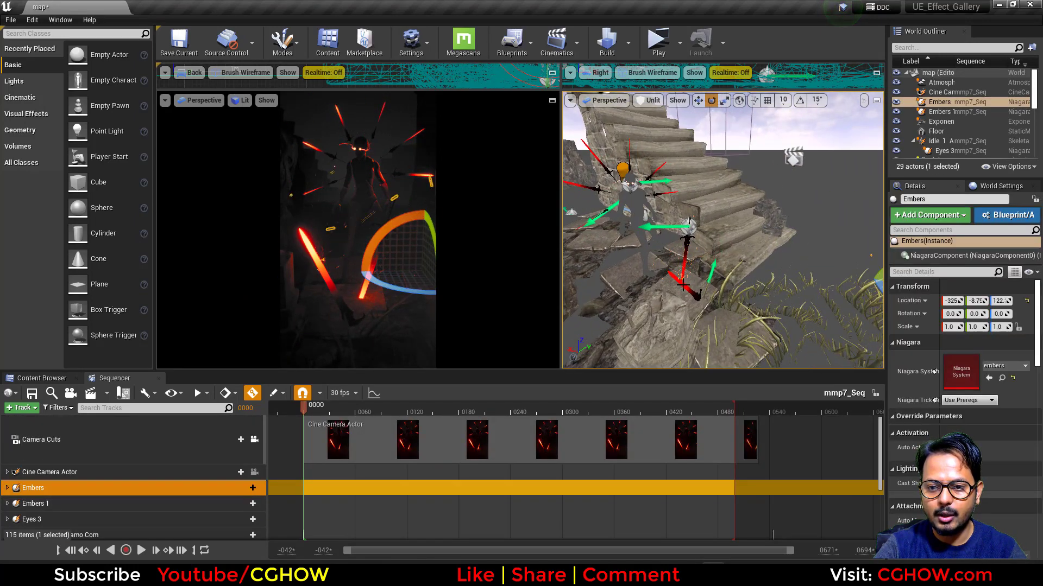
{"action": "right_click_drag", "start_coordinate": [656, 313], "coordinate": [630, 313]}
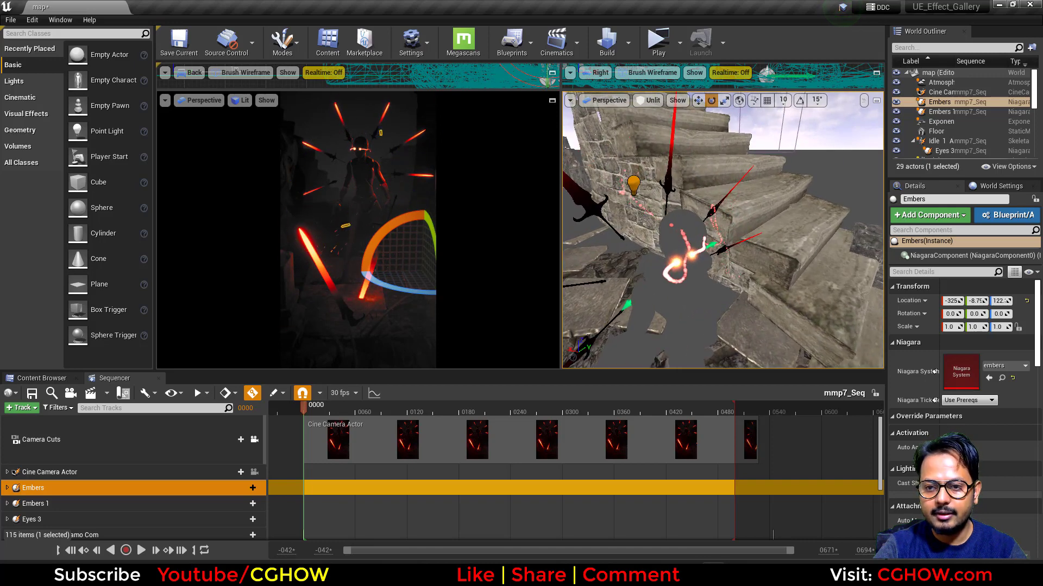
{"action": "left_click", "coordinate": [686, 298]}
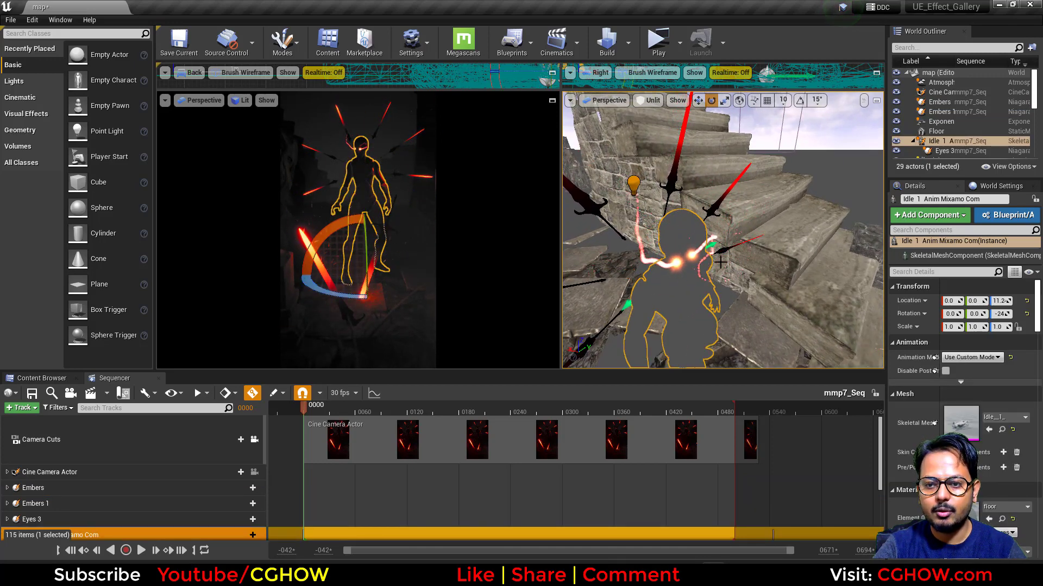
- Filter the sequence tracks by "eye", select Eyes 3 and open its eyes3 Niagara system
{"action": "left_click", "coordinate": [109, 408]}
{"action": "type", "text": "eye"}
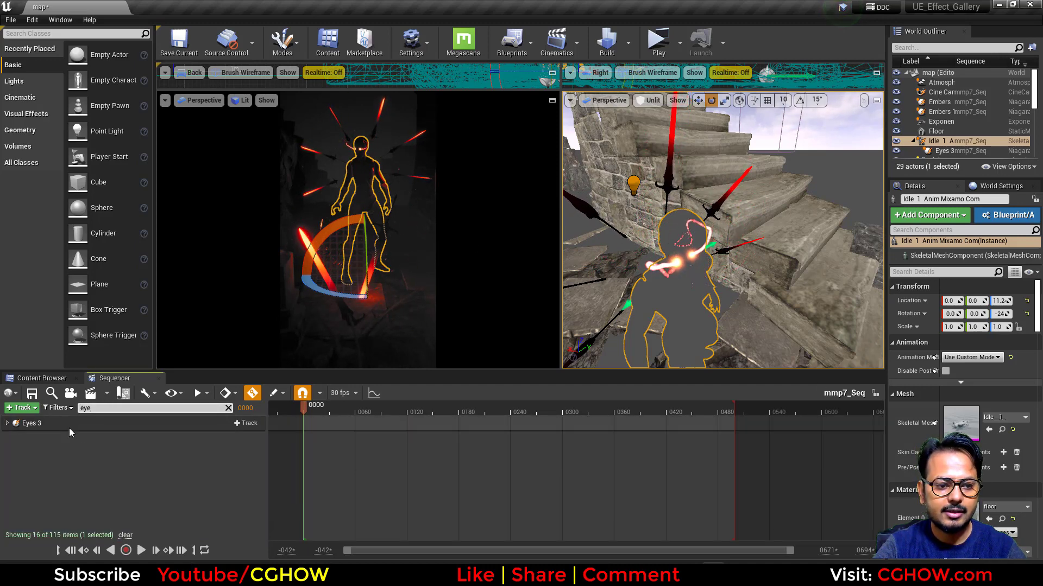
{"action": "left_click", "coordinate": [69, 426]}
{"action": "double_click", "coordinate": [960, 367]}
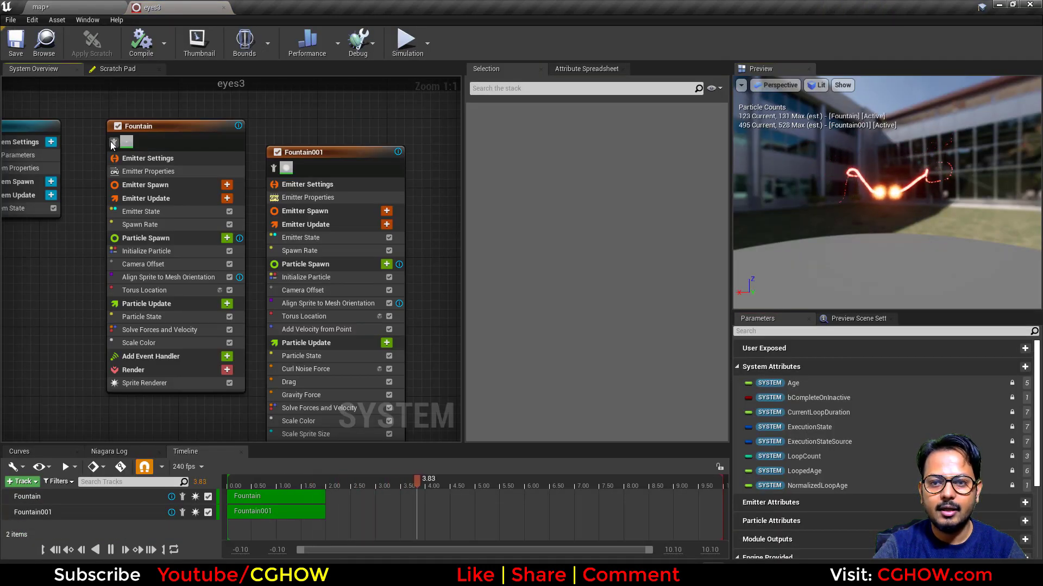
- Isolate the Fountain and Fountain001 emitters in turn to preview each one's part of the eye effect
{"action": "left_click", "coordinate": [113, 141]}
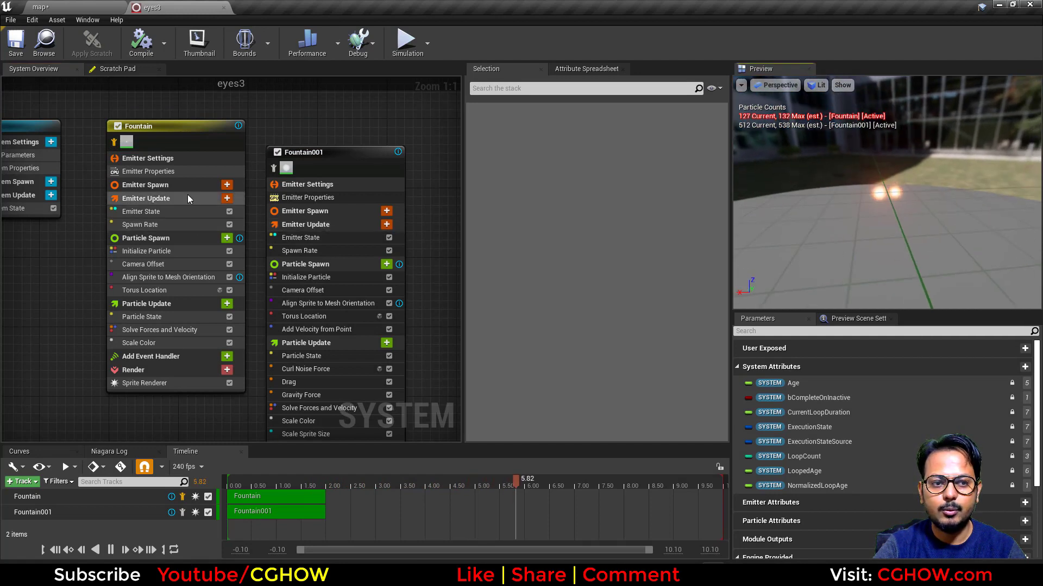
{"action": "left_click", "coordinate": [275, 168]}
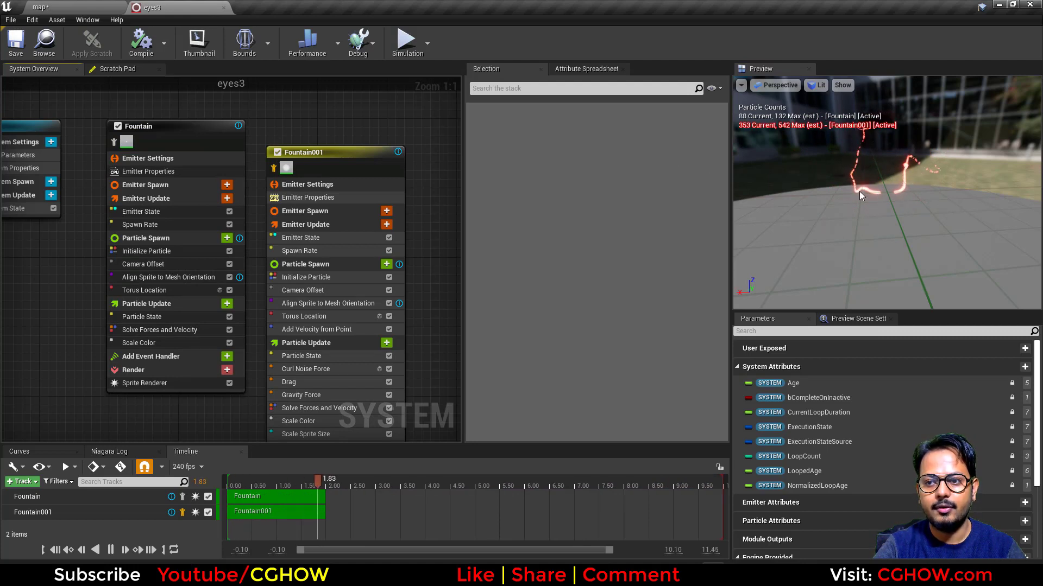
{"action": "right_click_drag", "start_coordinate": [300, 141], "coordinate": [157, 127]}
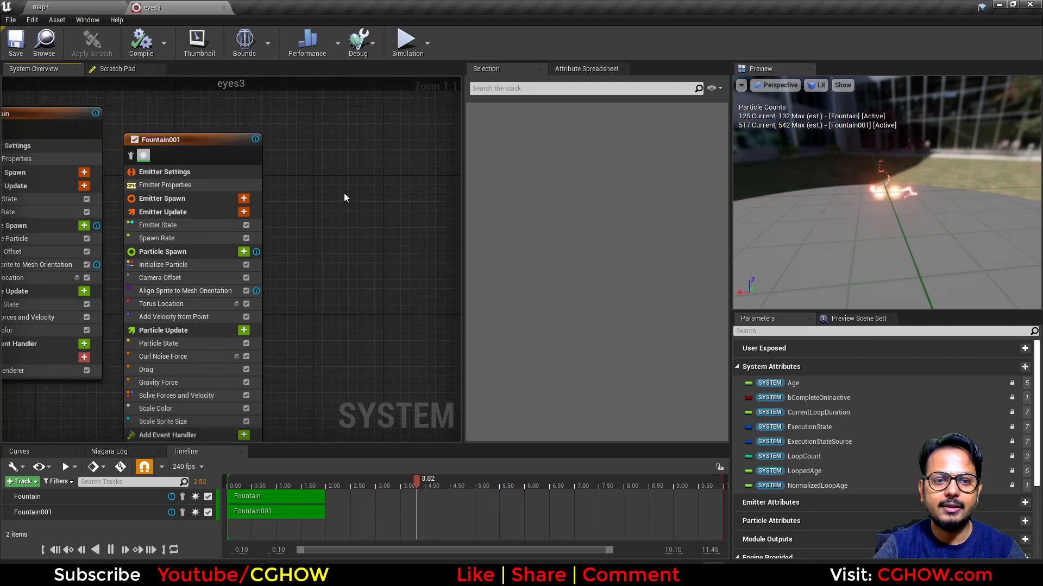
{"action": "right_click_drag", "start_coordinate": [344, 193], "coordinate": [265, 126]}
{"action": "right_click", "coordinate": [266, 126]}
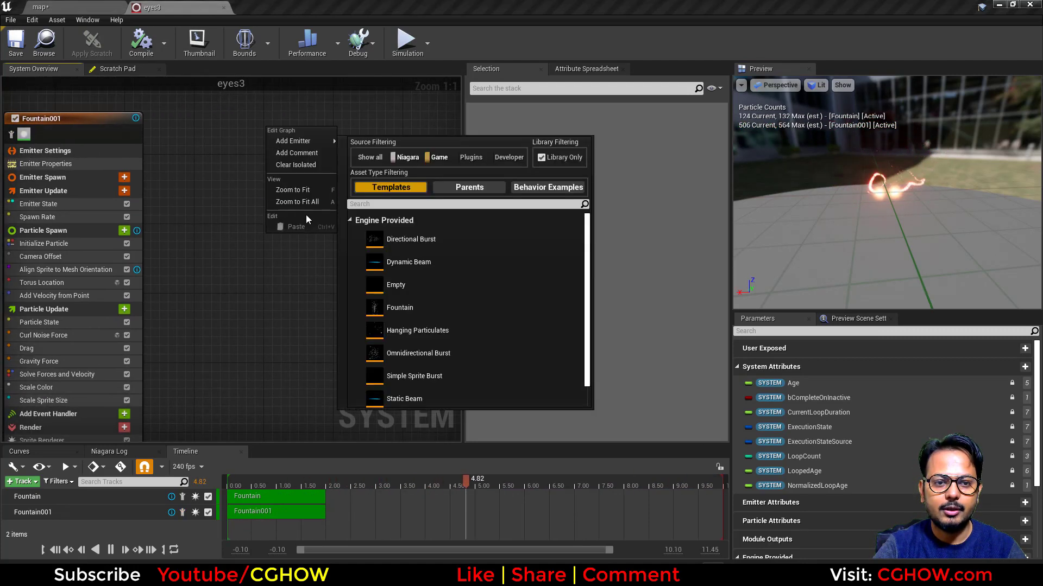
- Locate the eyes3 system asset in the project content
{"action": "left_click", "coordinate": [87, 4]}
{"action": "left_click", "coordinate": [163, 7]}
{"action": "left_click", "coordinate": [44, 44]}
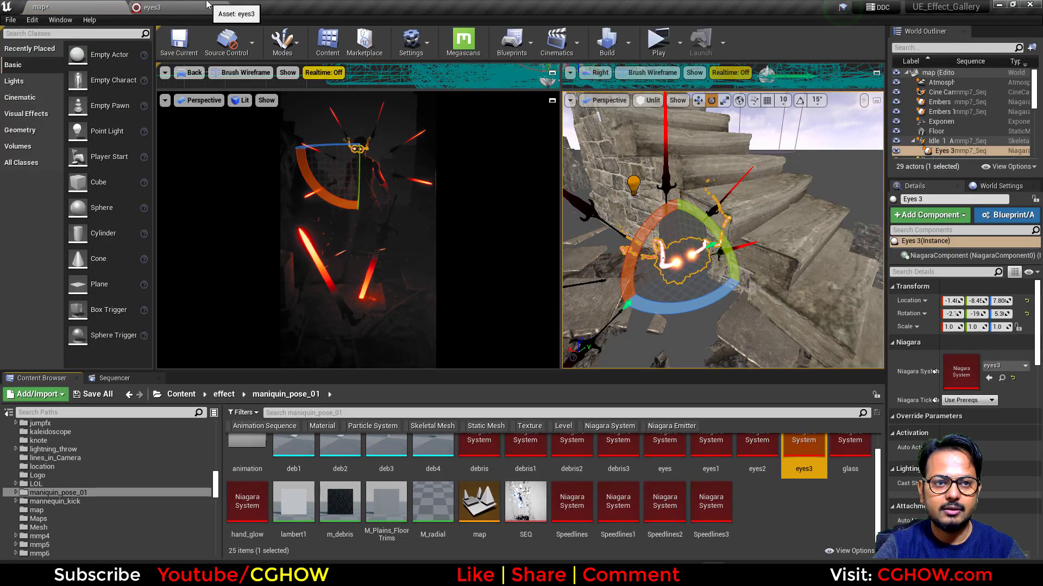
- Find the level sequence actor by searching the outliner for "seq" and browse to its asset in the mmp7 folder
{"action": "scroll", "coordinate": [954, 101], "scroll_direction": "down", "scroll_amount": 3}
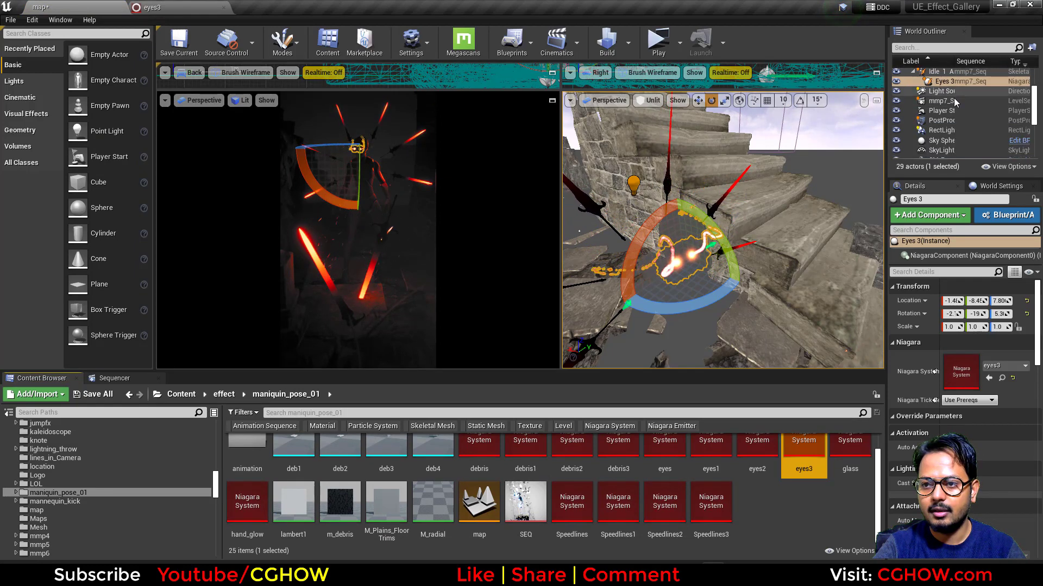
{"action": "scroll", "coordinate": [953, 98], "scroll_direction": "down", "scroll_amount": 2}
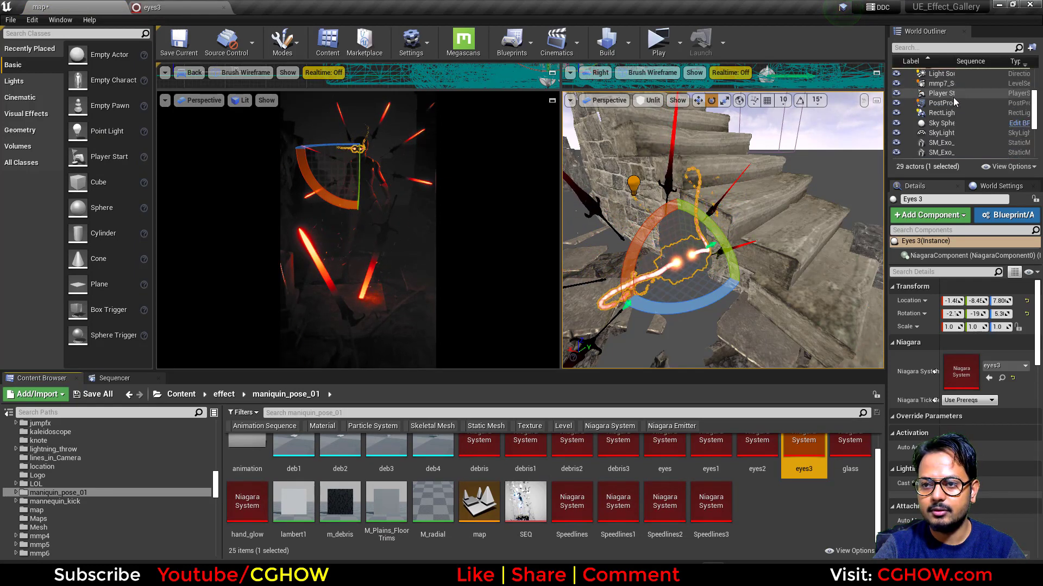
{"action": "left_click", "coordinate": [941, 48]}
{"action": "type", "text": "seq"}
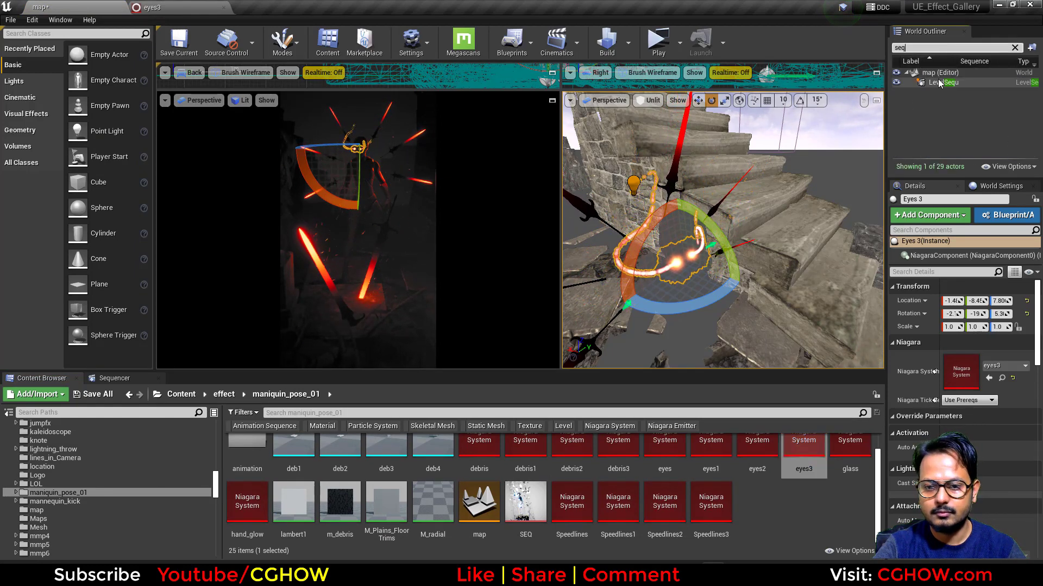
{"action": "left_click", "coordinate": [940, 82]}
{"action": "key", "text": "ctrl+b"}
- Create a Niagara system in the mmp7 folder from the Fountain emitter template and open it
{"action": "right_click", "coordinate": [692, 540]}
{"action": "mouse_move", "coordinate": [747, 458]}
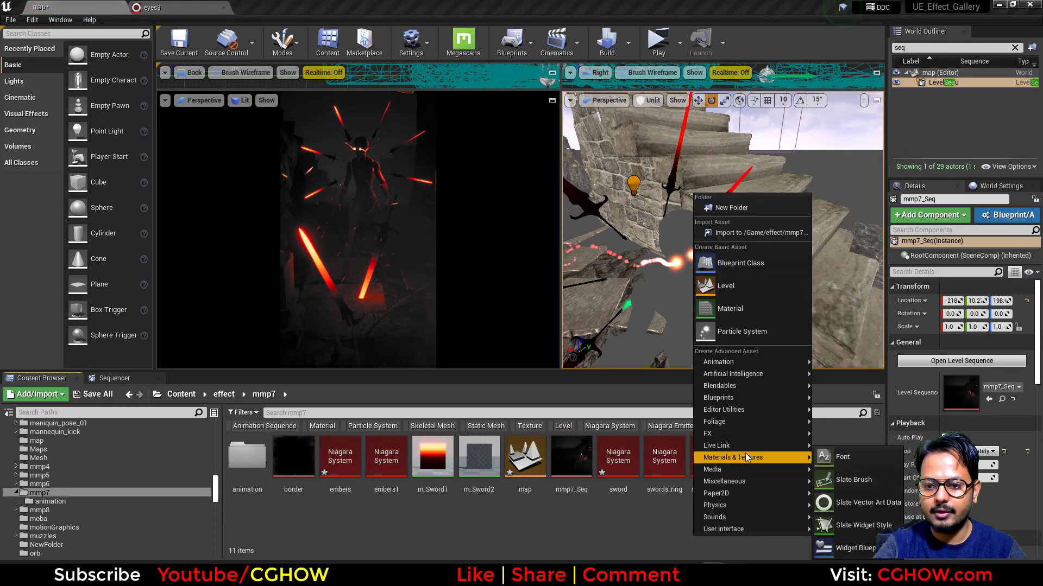
{"action": "mouse_move", "coordinate": [727, 433]}
{"action": "left_click", "coordinate": [849, 549]}
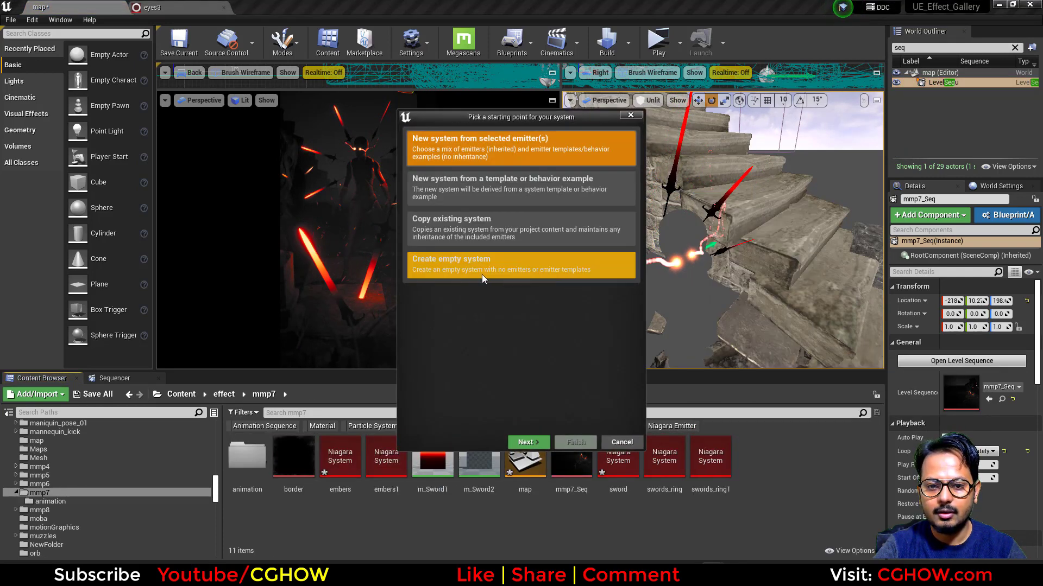
{"action": "left_click", "coordinate": [525, 442]}
{"action": "left_click", "coordinate": [505, 372]}
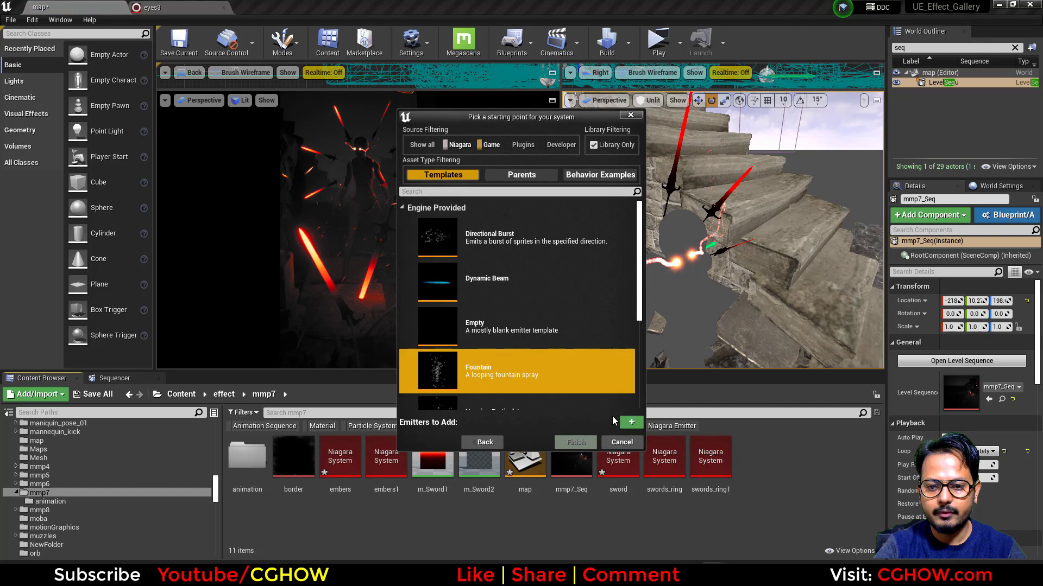
{"action": "left_click", "coordinate": [576, 443]}
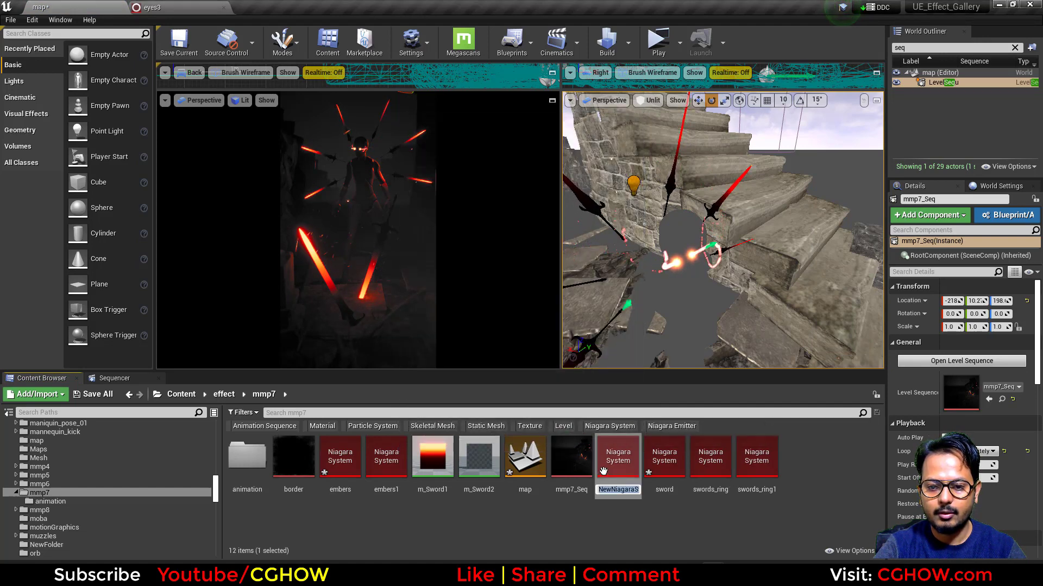
{"action": "double_click", "coordinate": [621, 459]}
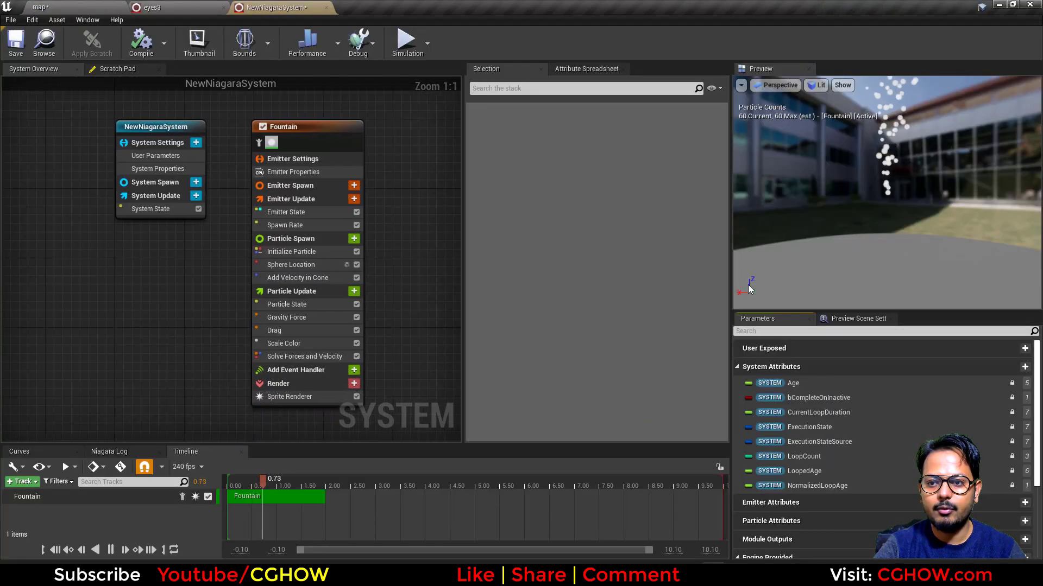
- Remove the Scale Color, Drag, Gravity Force, Add Velocity in Cone and Sphere Location modules from the Fountain emitter
{"action": "left_click", "coordinate": [292, 337]}
{"action": "key", "text": "Delete"}
{"action": "left_click", "coordinate": [297, 322]}
{"action": "key", "text": "Delete"}
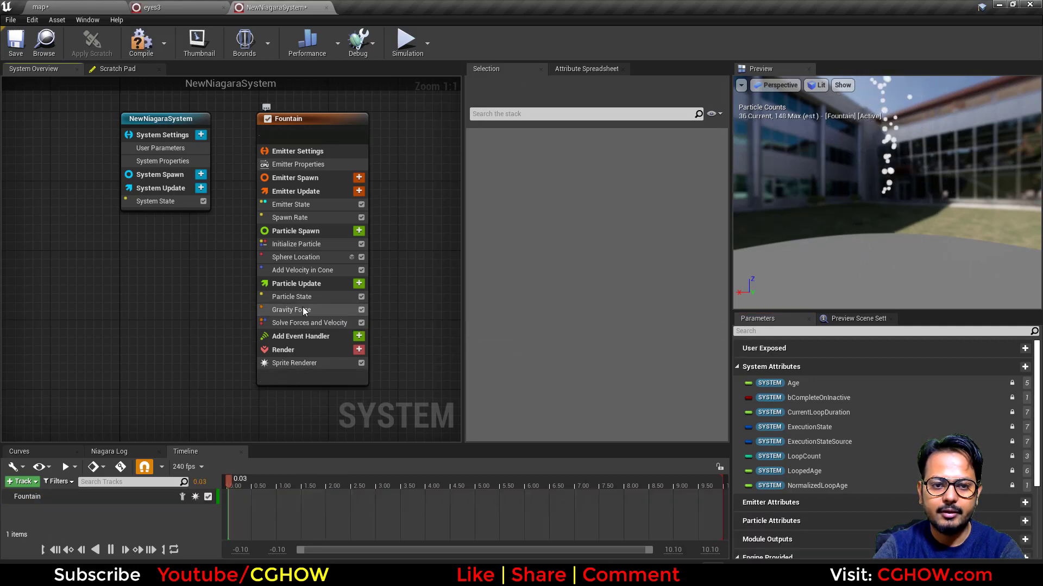
{"action": "left_click", "coordinate": [305, 309]}
{"action": "key", "text": "Delete"}
{"action": "left_click", "coordinate": [322, 269]}
{"action": "key", "text": "Delete"}
{"action": "left_click", "coordinate": [317, 256]}
{"action": "key", "text": "Delete"}
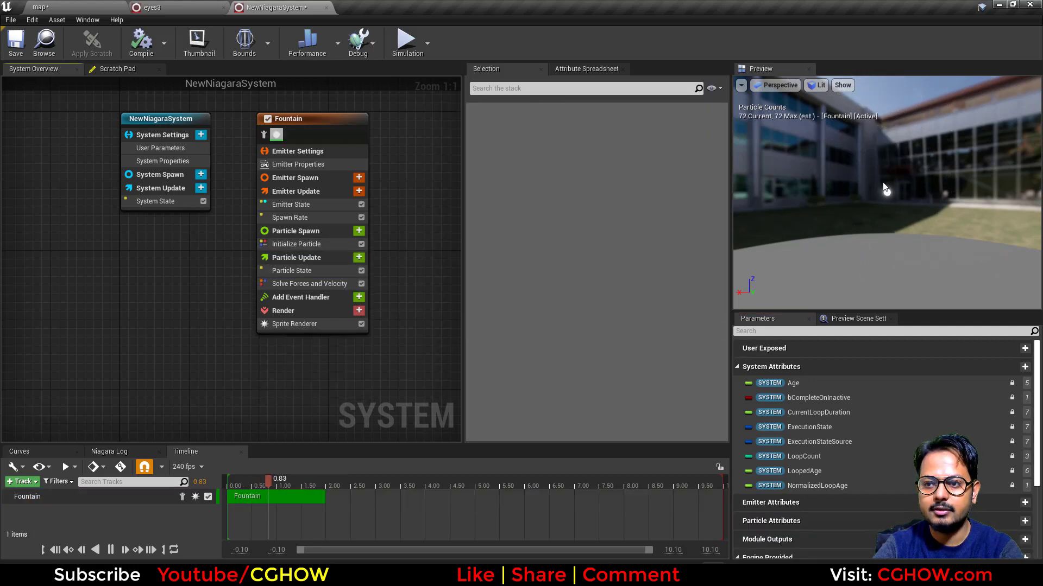
- Add a Torus Location module to Fountain's Particle Spawn and set its Handle Radius to 0
{"action": "left_click", "coordinate": [358, 230]}
{"action": "type", "text": "tor"}
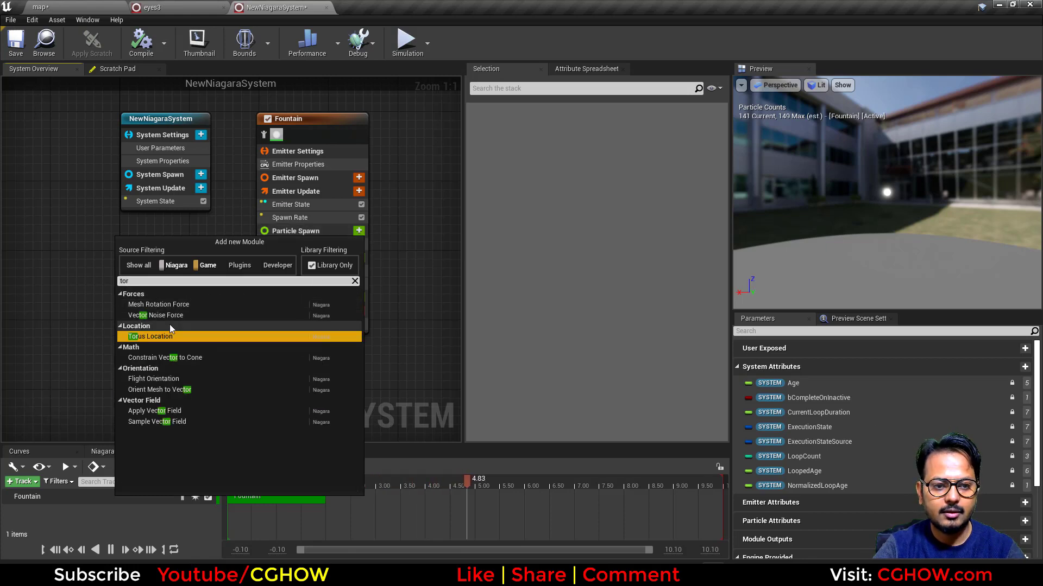
{"action": "left_click", "coordinate": [158, 336]}
{"action": "left_click", "coordinate": [574, 185]}
{"action": "type", "text": "0"}
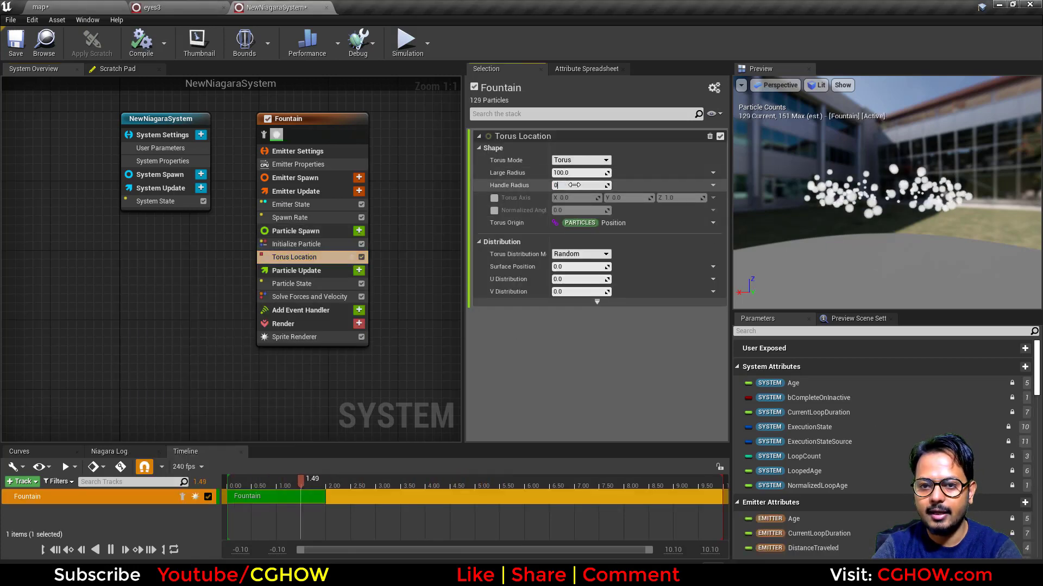
{"action": "key", "text": "Return"}
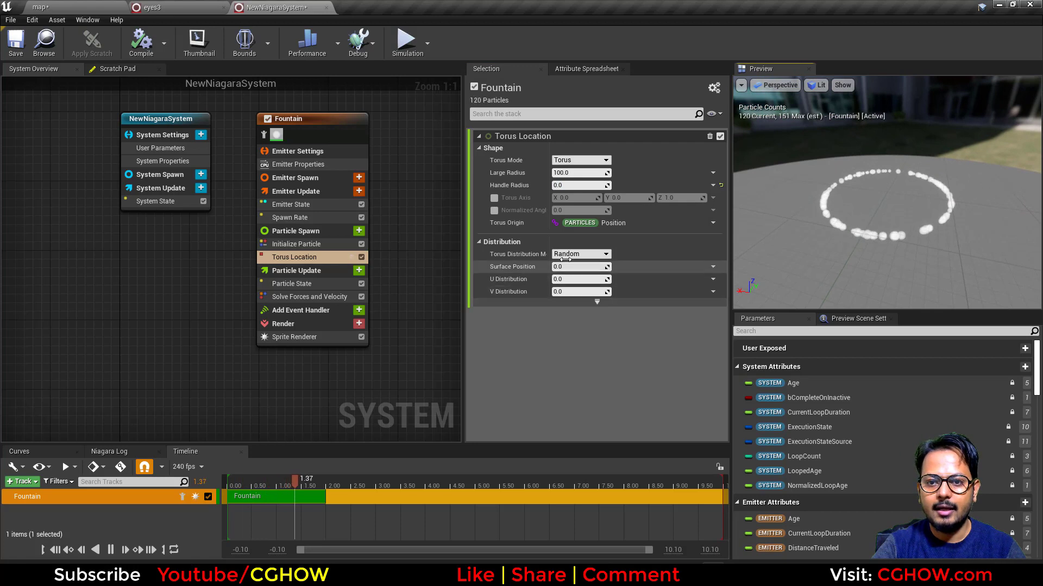
{"action": "left_click_drag", "start_coordinate": [571, 186], "coordinate": [576, 185]}
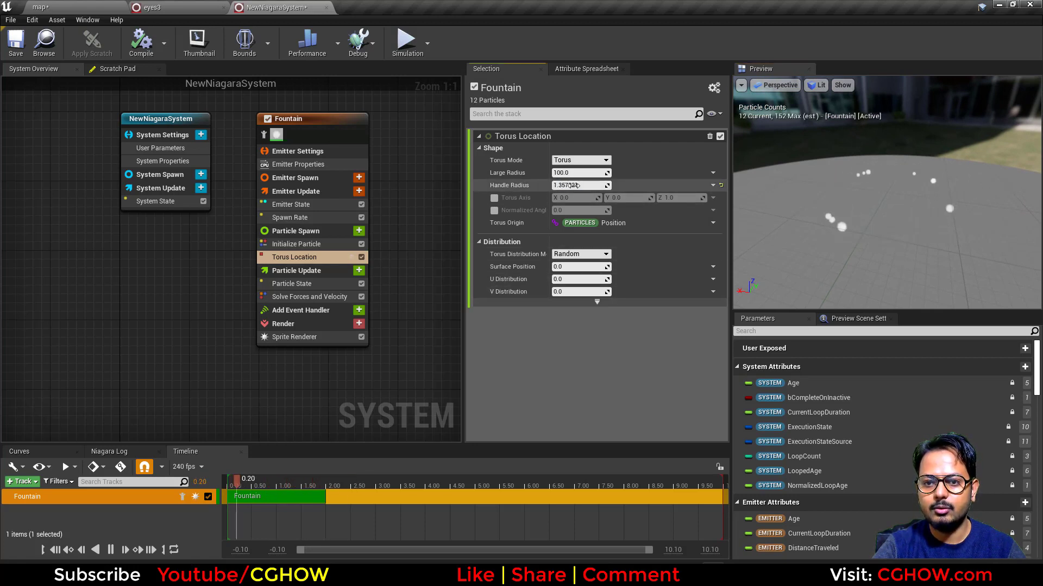
{"action": "key", "text": "Return"}
- Switch the torus distribution mode to Direct and set the U Position to 0.5
{"action": "left_click", "coordinate": [570, 254]}
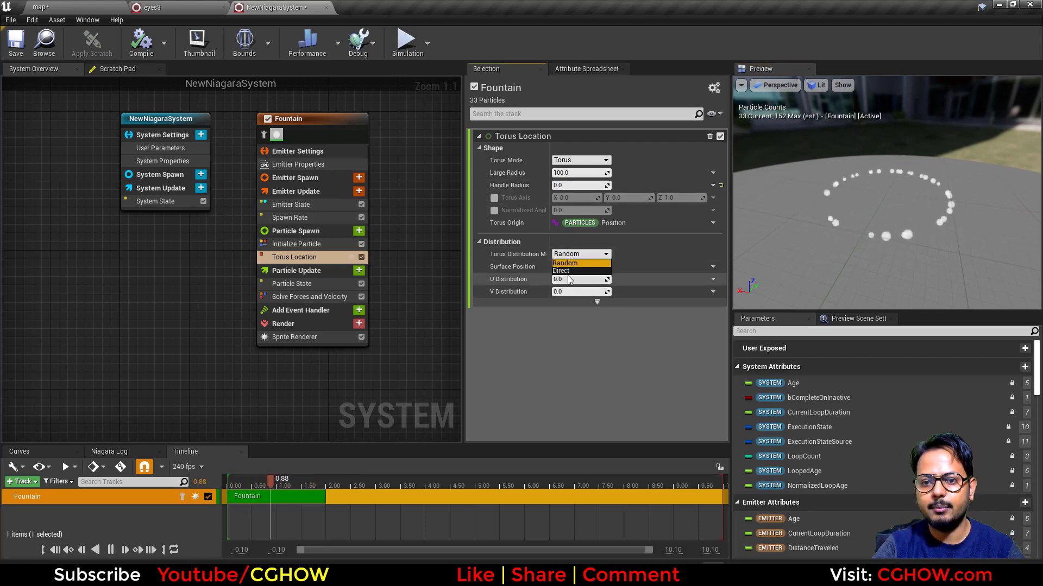
{"action": "left_click", "coordinate": [561, 271]}
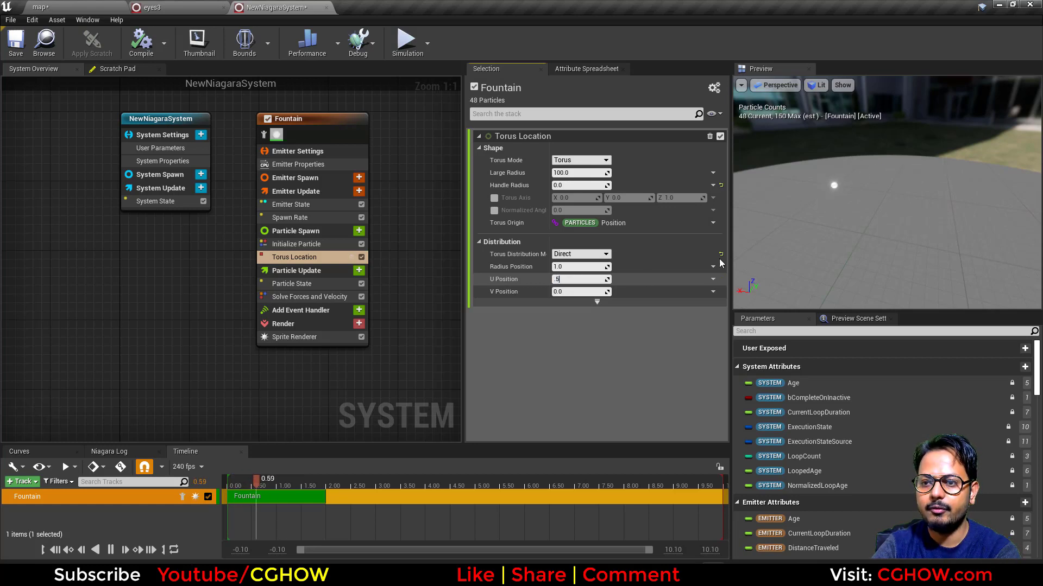
{"action": "key", "text": "Return"}
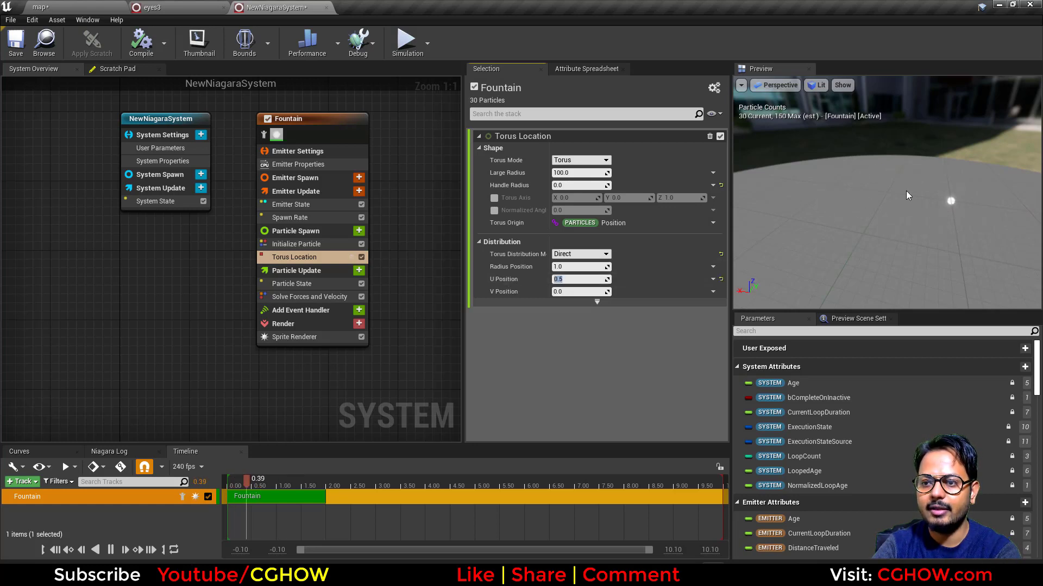
- Drive U Position with Uniform A Or B Float using A 0 and B 0.5, and reduce the torus Large Radius to about 17.57
{"action": "left_click", "coordinate": [714, 280]}
{"action": "type", "text": "uni"}
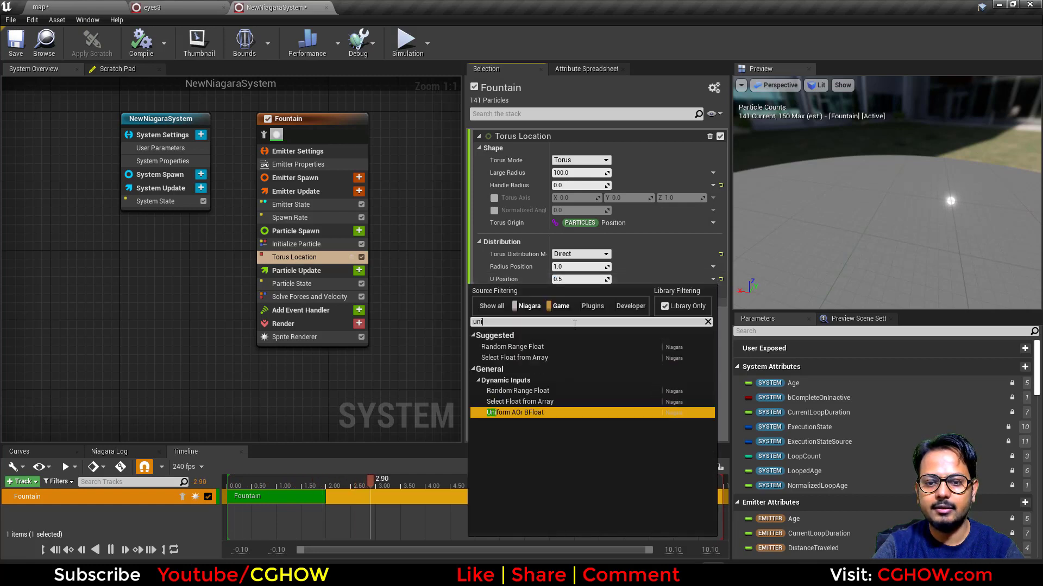
{"action": "left_click", "coordinate": [528, 412]}
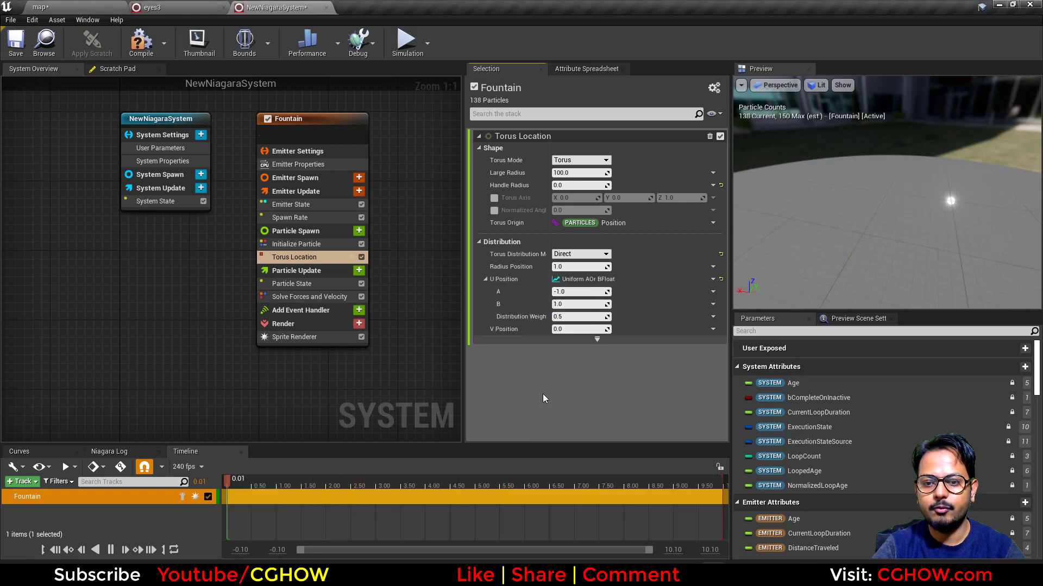
{"action": "left_click", "coordinate": [562, 292]}
{"action": "left_click", "coordinate": [565, 304]}
{"action": "type", "text": ".5"}
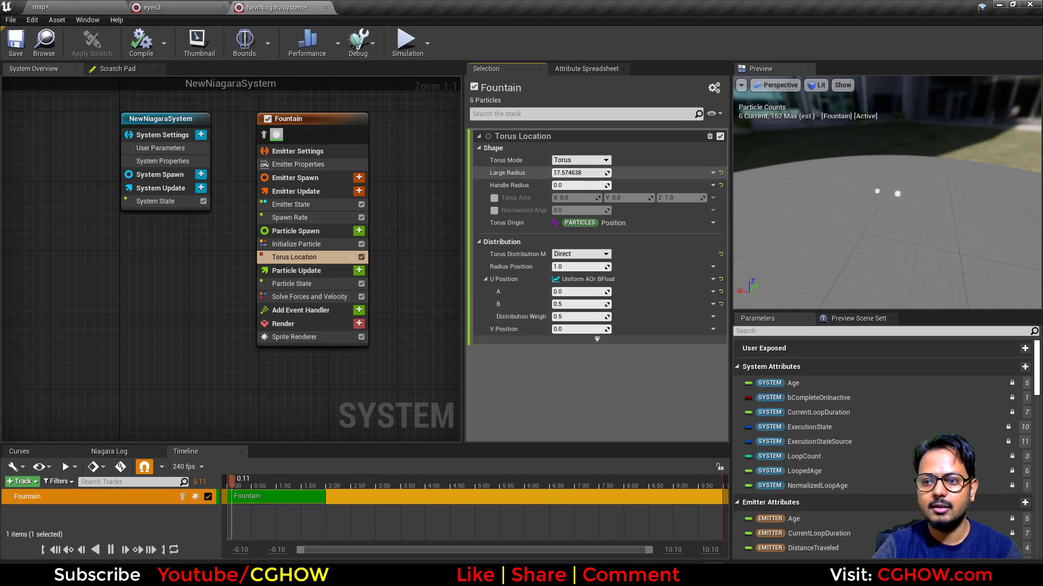
{"action": "left_click_drag", "start_coordinate": [850, 207], "coordinate": [845, 213]}
- Duplicate the Fountain emitter within the new system
{"action": "right_click_drag", "start_coordinate": [347, 113], "coordinate": [220, 136]}
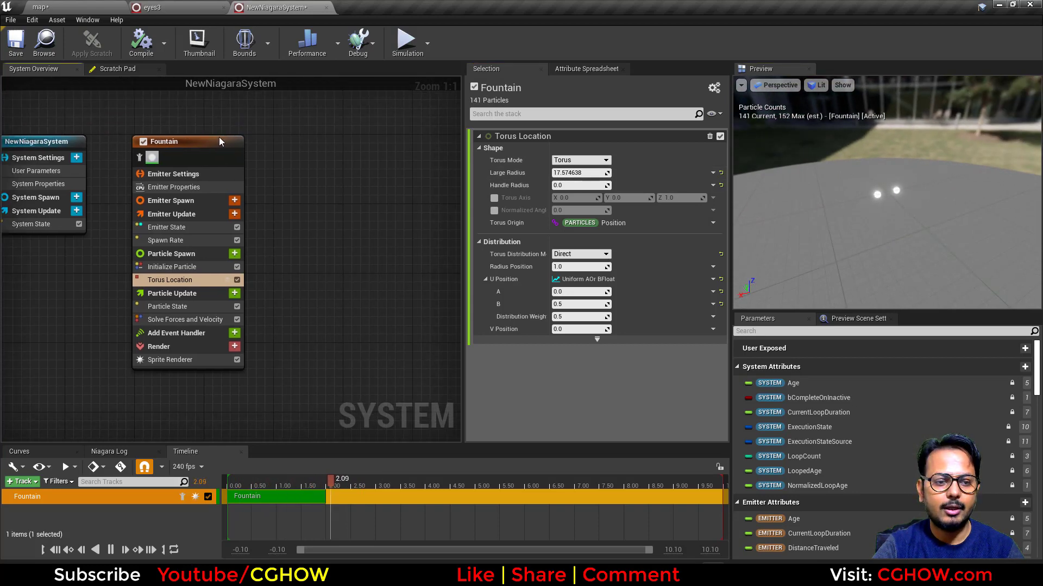
{"action": "left_click", "coordinate": [216, 139]}
{"action": "key", "text": "ctrl+d"}
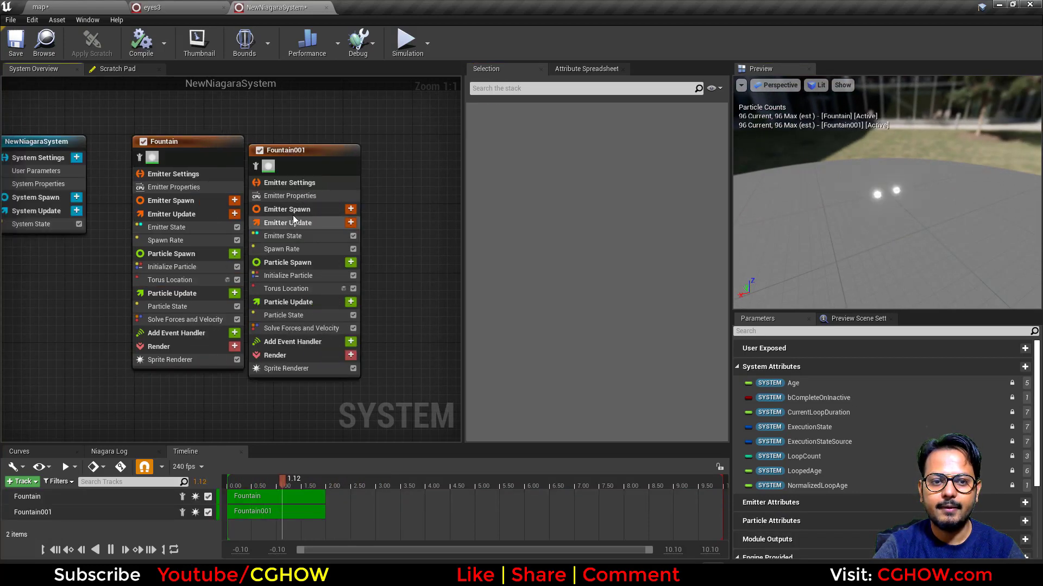
- Add an Add Velocity from Point module to Fountain001's Particle Spawn and preview it both isolated and with the other emitter
{"action": "left_click", "coordinate": [351, 263]}
{"action": "type", "text": "poin"}
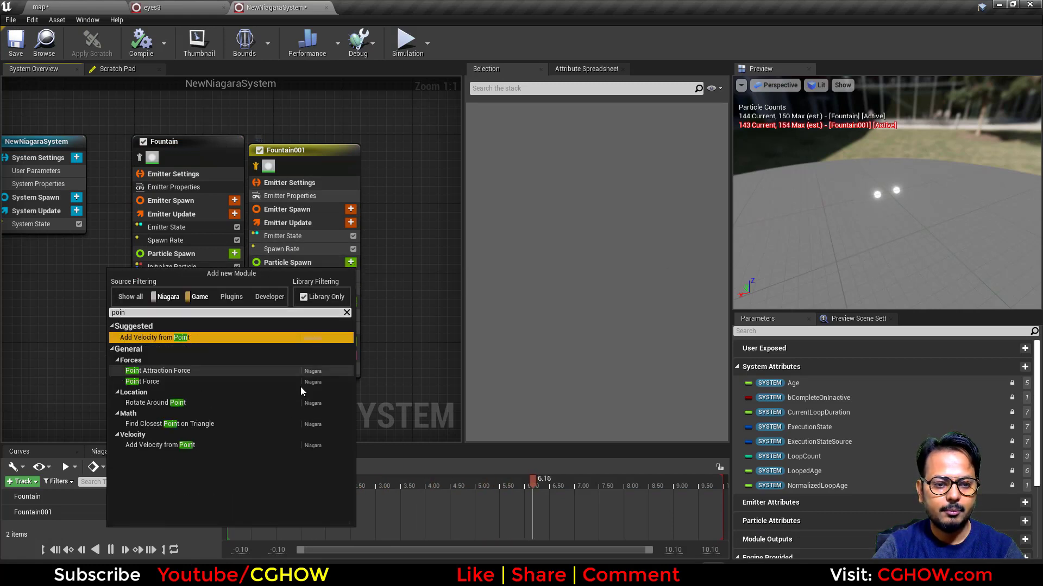
{"action": "left_click", "coordinate": [204, 445]}
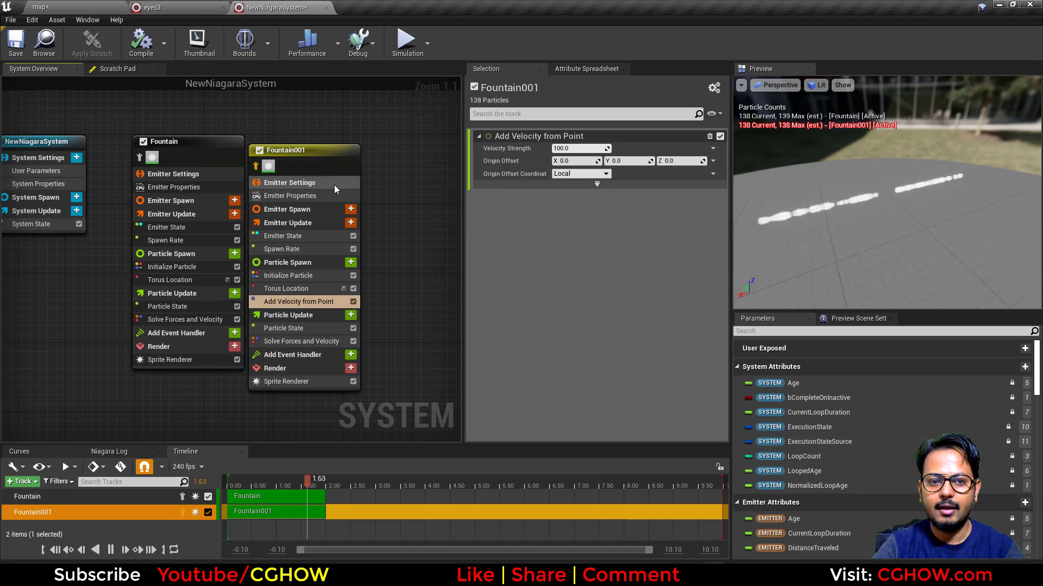
{"action": "left_click", "coordinate": [257, 166]}
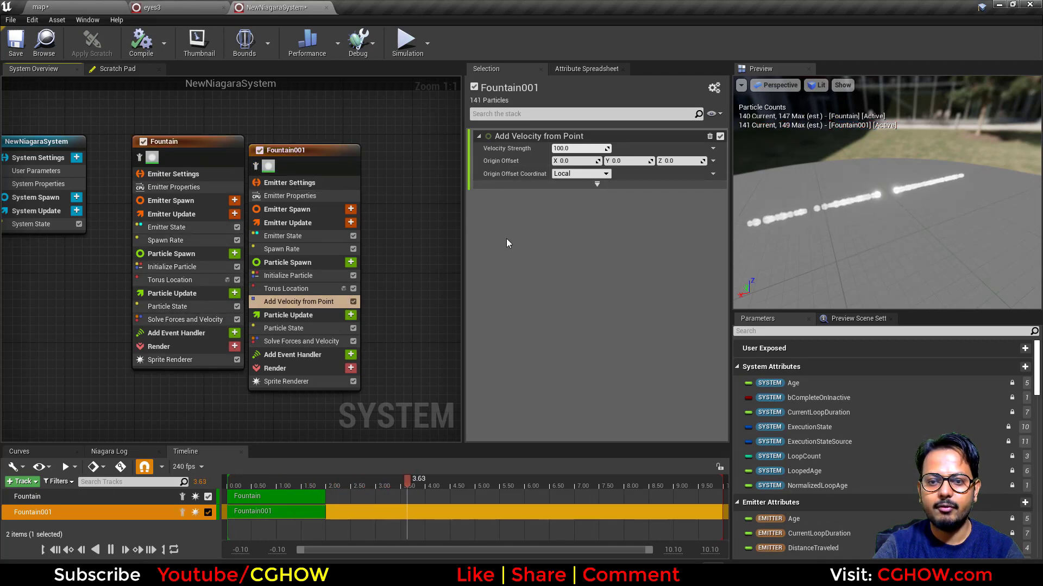
- Add a Gravity Force module to Fountain001's Particle Update, fix its dependency issue, and set the Z gravity to 200
{"action": "left_click", "coordinate": [351, 315]}
{"action": "type", "text": "gra"}
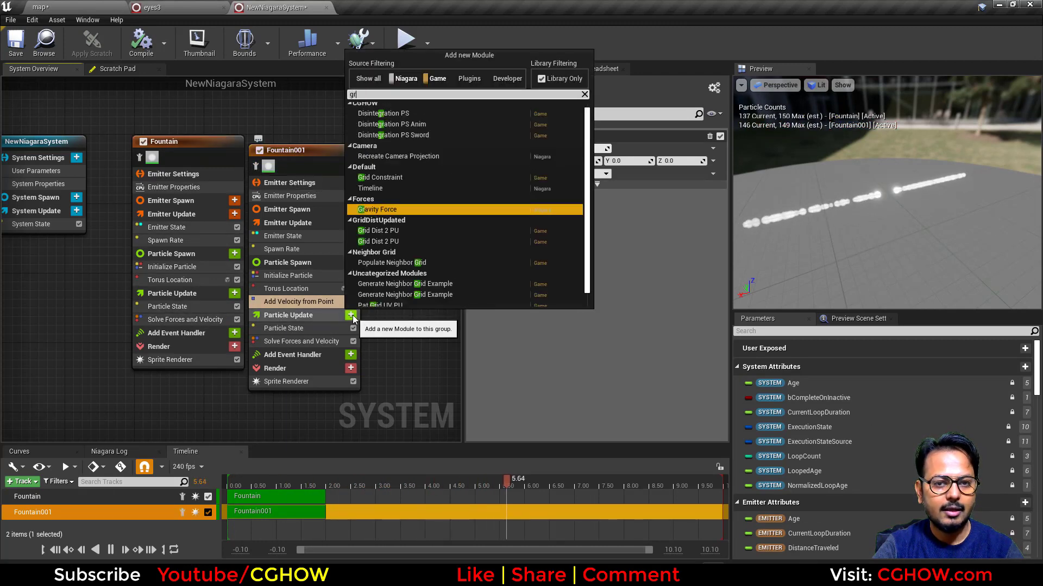
{"action": "left_click", "coordinate": [382, 203]}
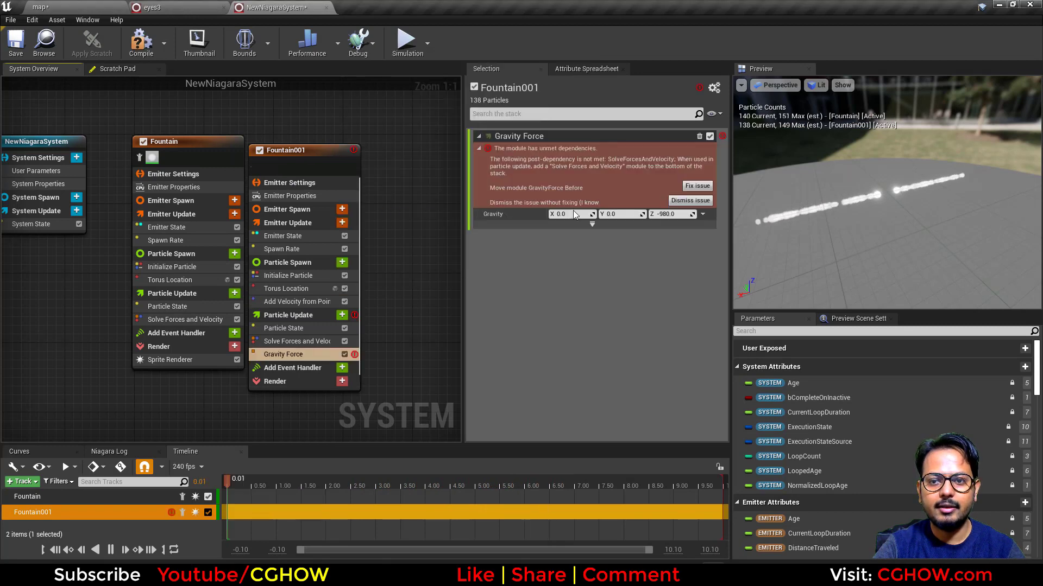
{"action": "left_click", "coordinate": [692, 195]}
{"action": "type", "text": "200"}
{"action": "key", "text": "Return"}
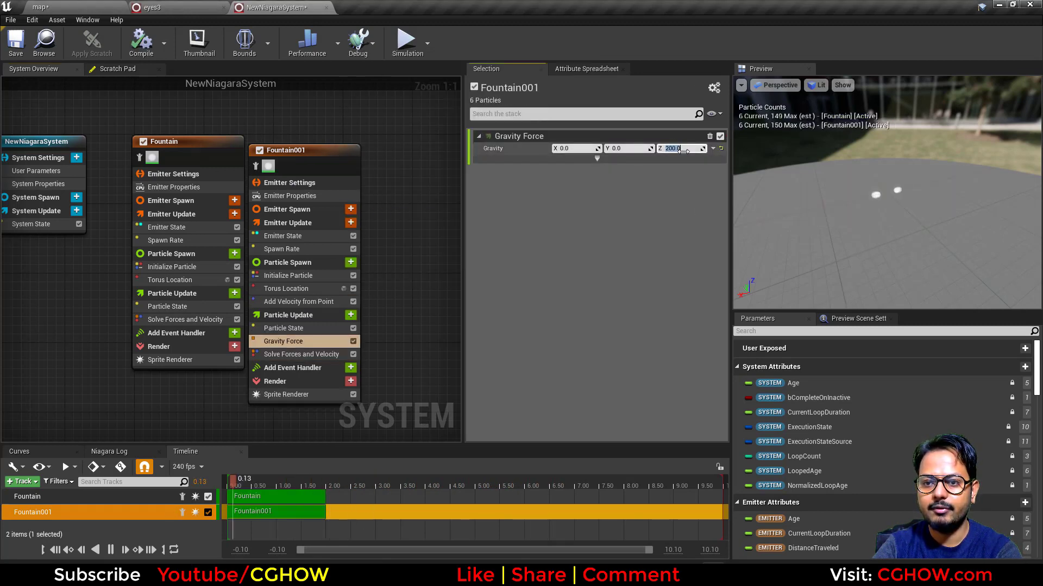
- Add a Curl Noise Force module to Fountain001's Particle Update, fix its ordering issue, and set the Noise Strength to 200
{"action": "left_click", "coordinate": [350, 315]}
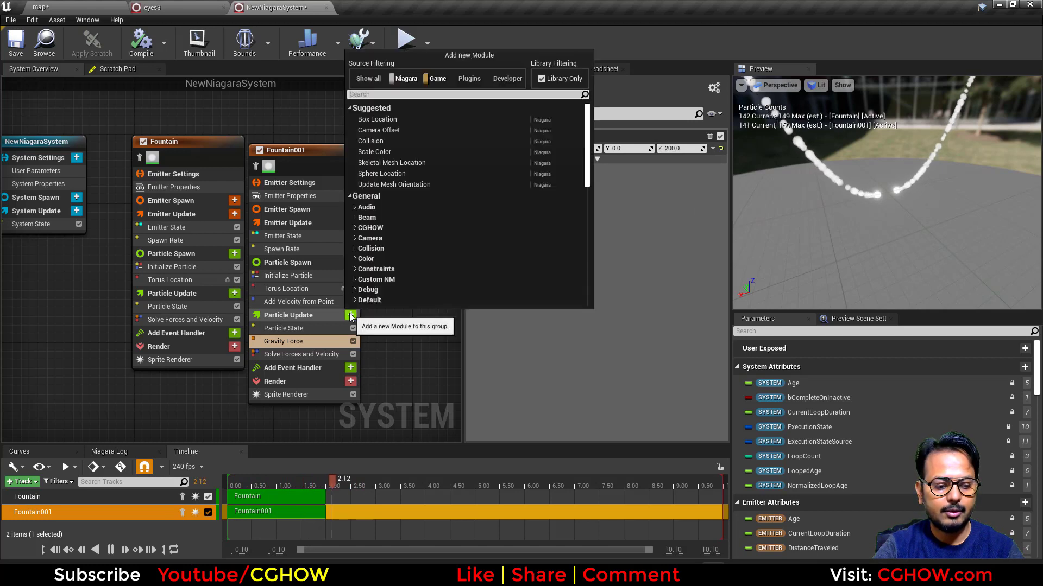
{"action": "type", "text": "cur"}
{"action": "left_click", "coordinate": [393, 120]}
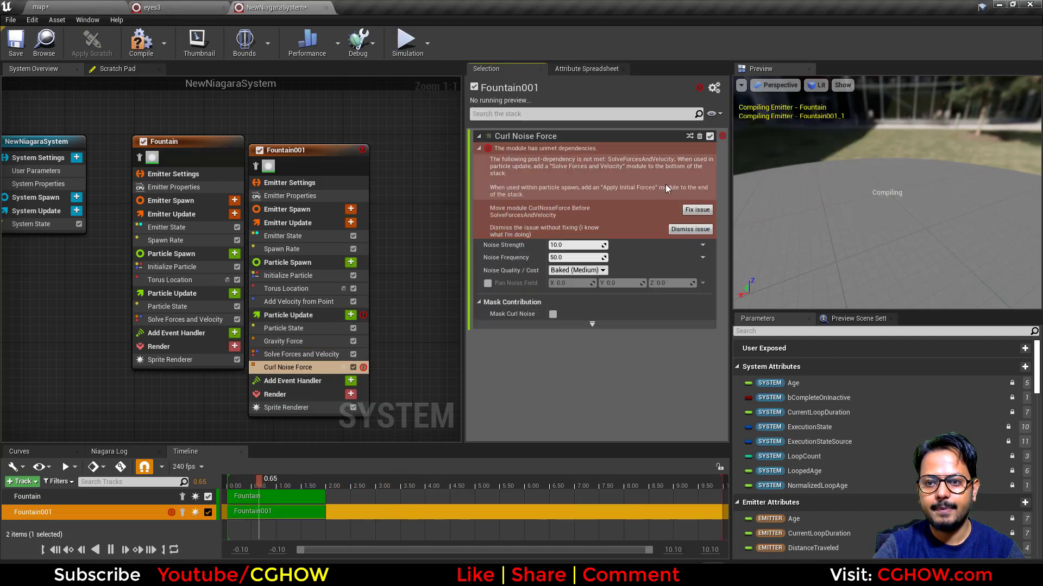
{"action": "left_click", "coordinate": [692, 211]}
{"action": "left_click", "coordinate": [578, 148]}
{"action": "type", "text": "200"}
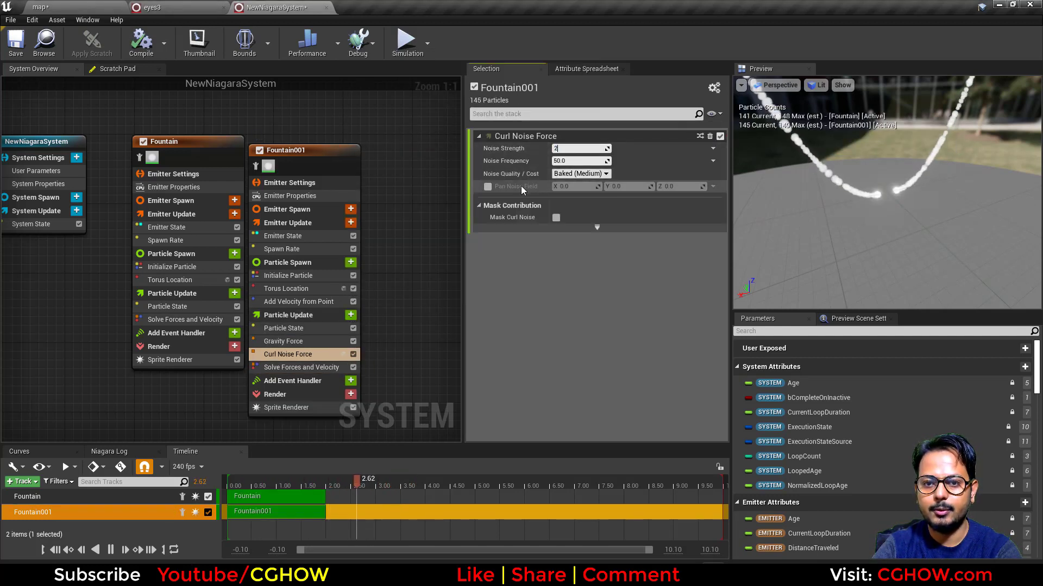
{"action": "key", "text": "Return"}
- Enable Pan Noise Field on the Curl Noise Force and set it to X 0.1, Y 0.2, Z 0.5
{"action": "left_click", "coordinate": [487, 187]}
{"action": "left_click", "coordinate": [678, 186]}
{"action": "type", "text": ".5"}
{"action": "left_click", "coordinate": [617, 186]}
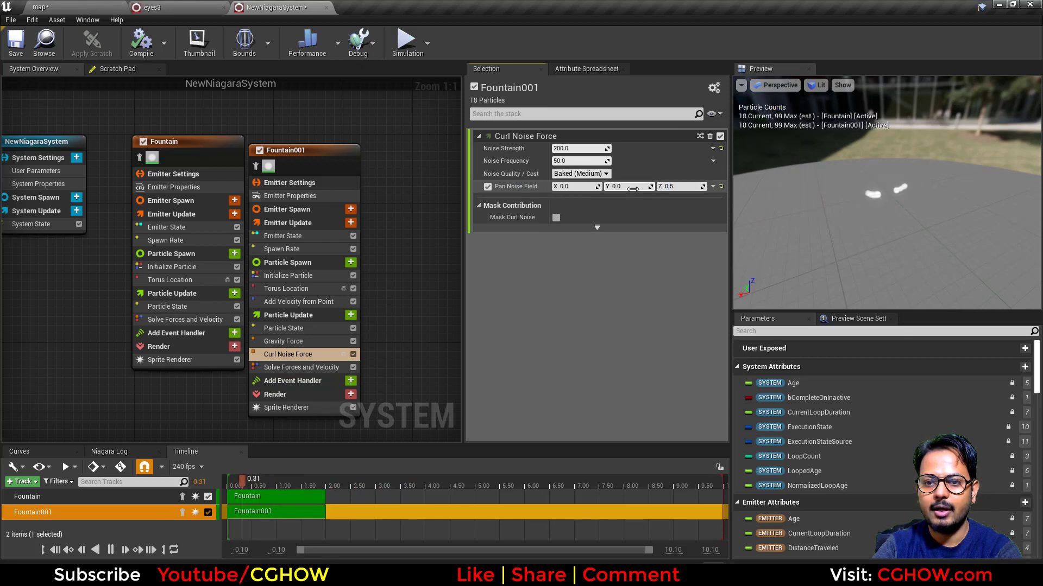
{"action": "type", "text": ".2"}
{"action": "left_click", "coordinate": [586, 186]}
{"action": "type", "text": ".1"}
{"action": "key", "text": "Return"}
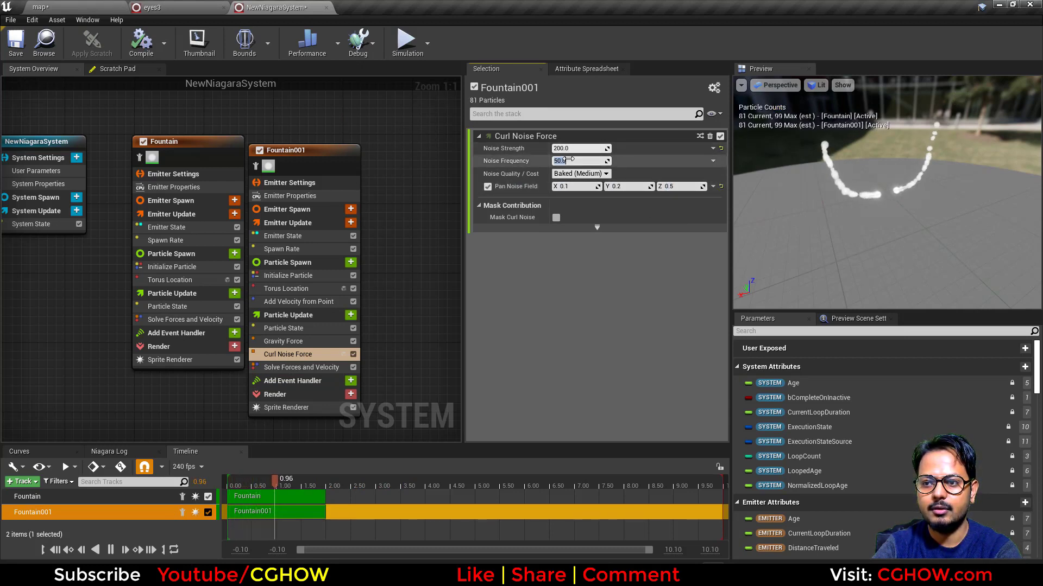
- Set the Curl Noise Force's Noise Frequency to 20 and its Noise Strength to 500
{"action": "type", "text": "20"}
{"action": "key", "text": "Return"}
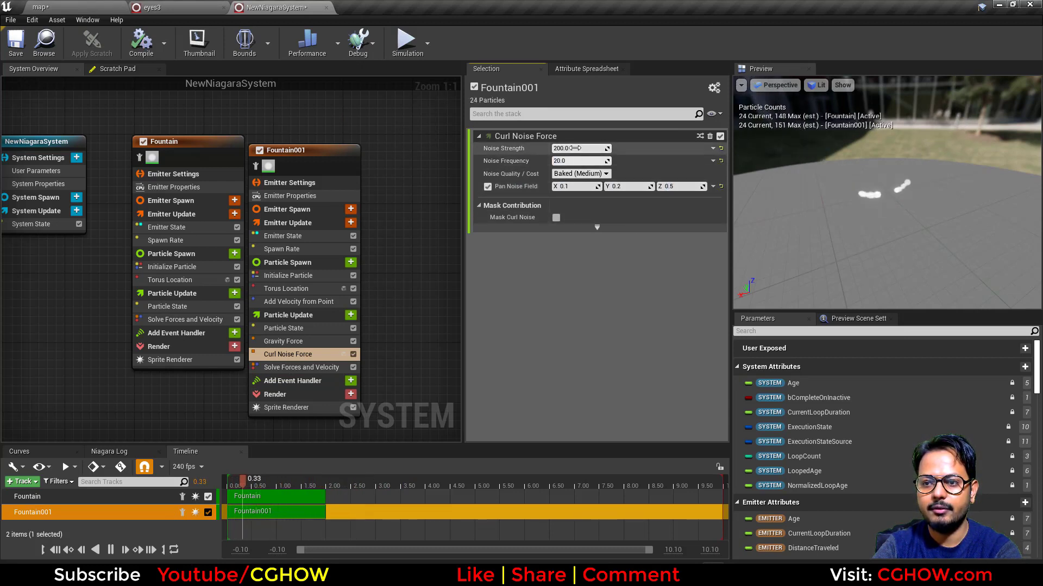
{"action": "type", "text": "500"}
{"action": "key", "text": "Return"}
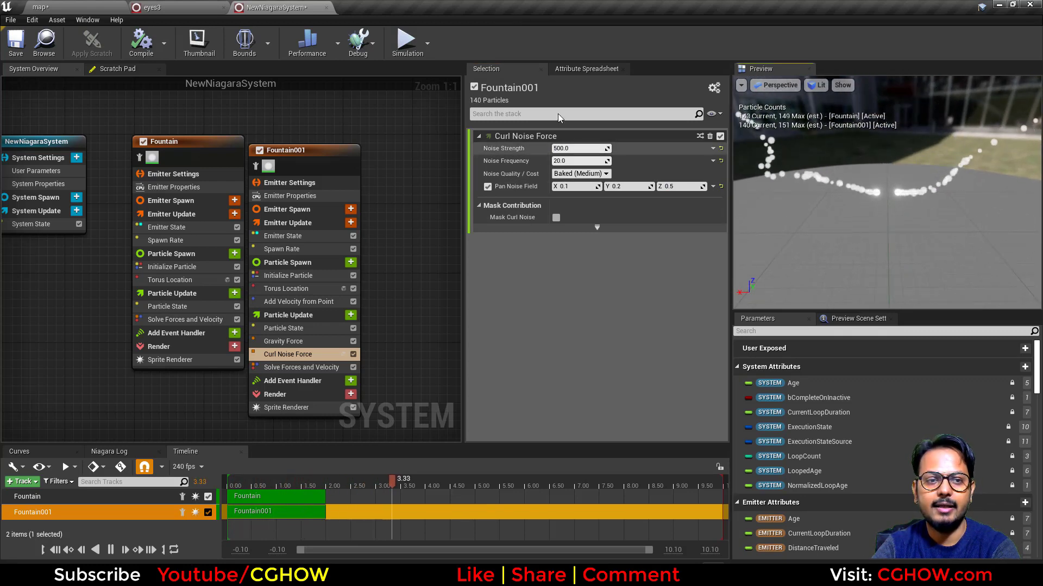
- Close the new Niagara system and examine the Scale Sprite Size curve of Fountain001 in the finished eyes3 system
{"action": "left_click", "coordinate": [328, 6]}
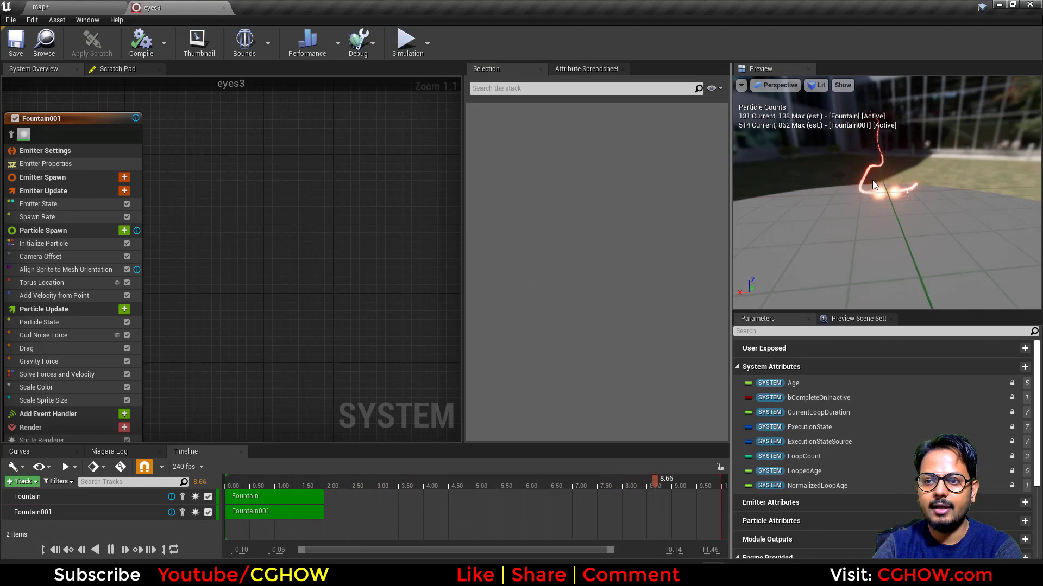
{"action": "right_click_drag", "start_coordinate": [321, 279], "coordinate": [408, 246]}
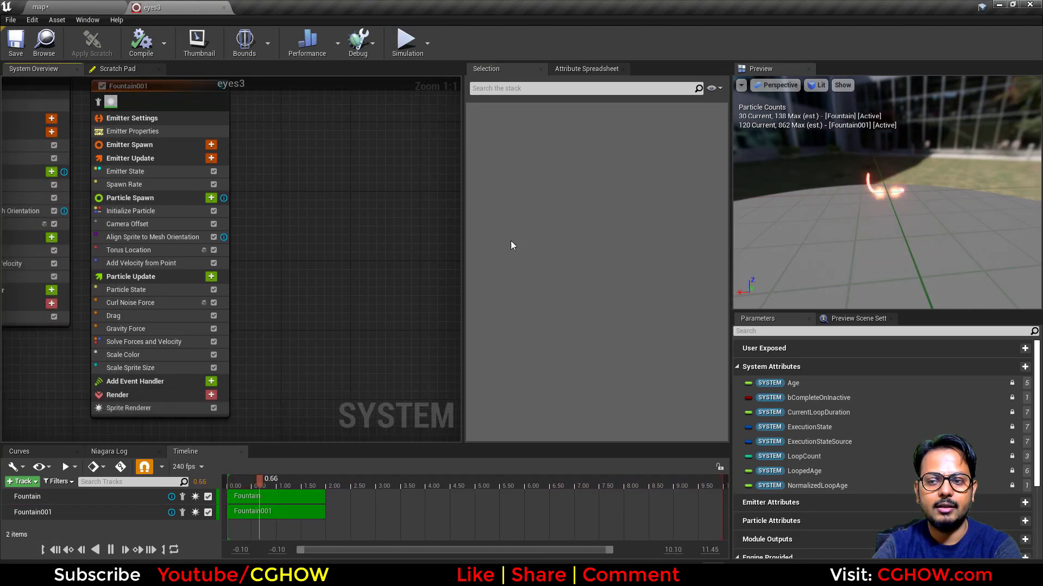
{"action": "left_click", "coordinate": [163, 368]}
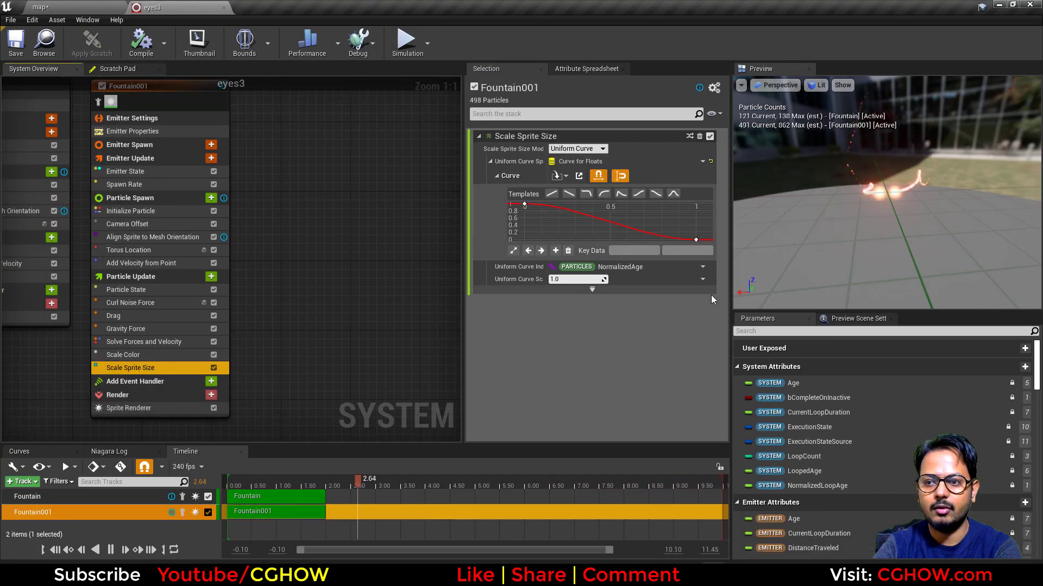
- Close eyes3, select the Swords Ring actor in the level, and open its swords_ring Niagara system
{"action": "left_click", "coordinate": [225, 7]}
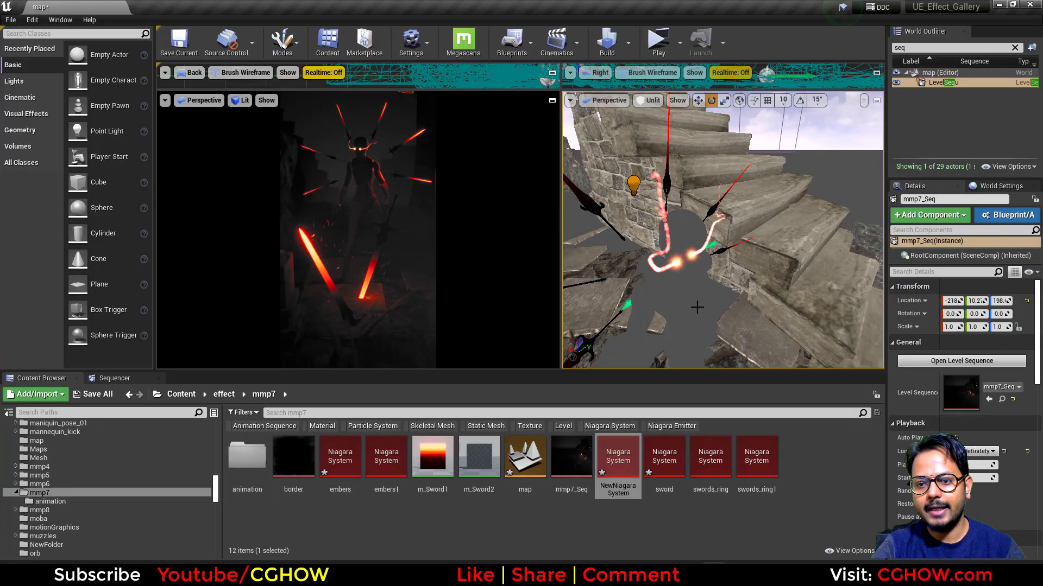
{"action": "middle_click_drag", "start_coordinate": [709, 312], "coordinate": [633, 294]}
{"action": "left_click", "coordinate": [706, 317]}
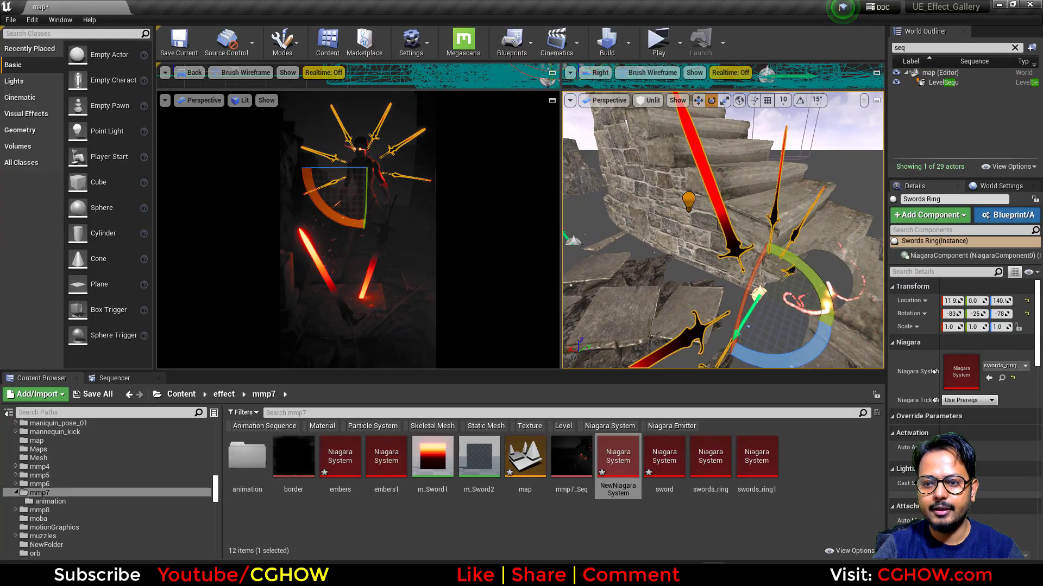
{"action": "double_click", "coordinate": [961, 373]}
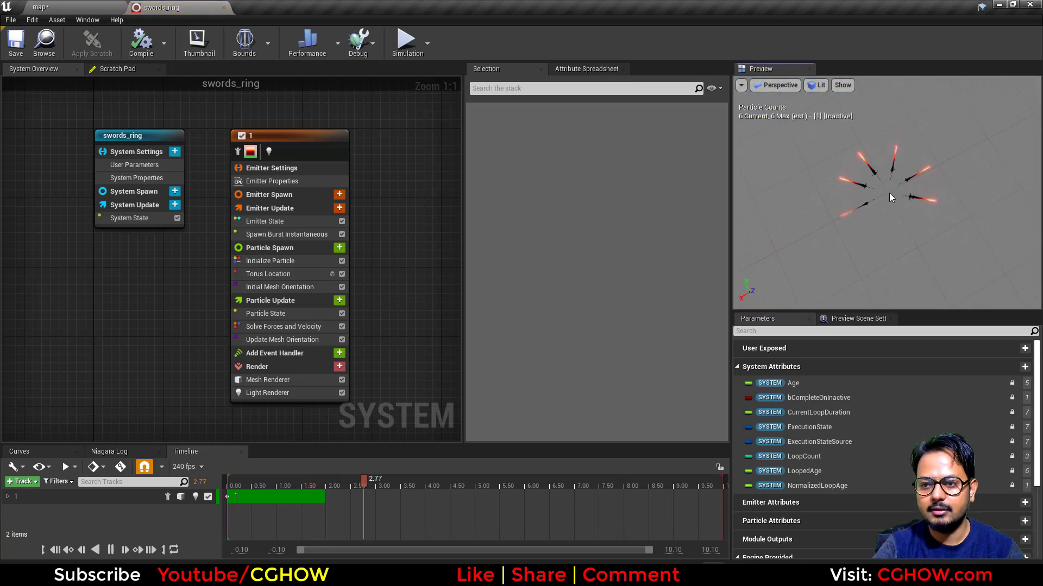
{"action": "right_click_drag", "start_coordinate": [867, 190], "coordinate": [867, 228]}
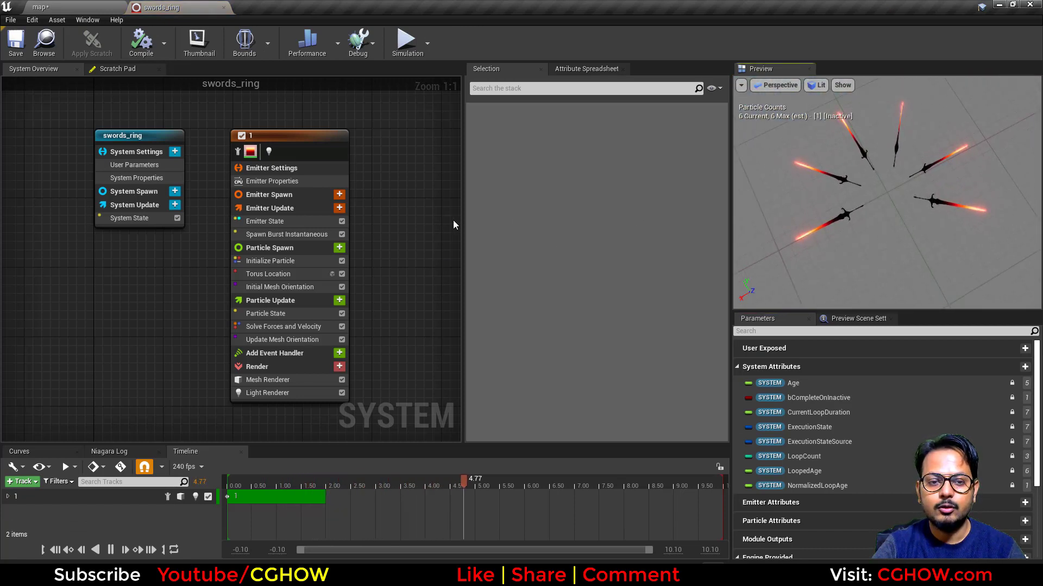
- Duplicate emitter 1 in swords_ring and isolate the copy in the preview
{"action": "right_click_drag", "start_coordinate": [395, 225], "coordinate": [259, 237]}
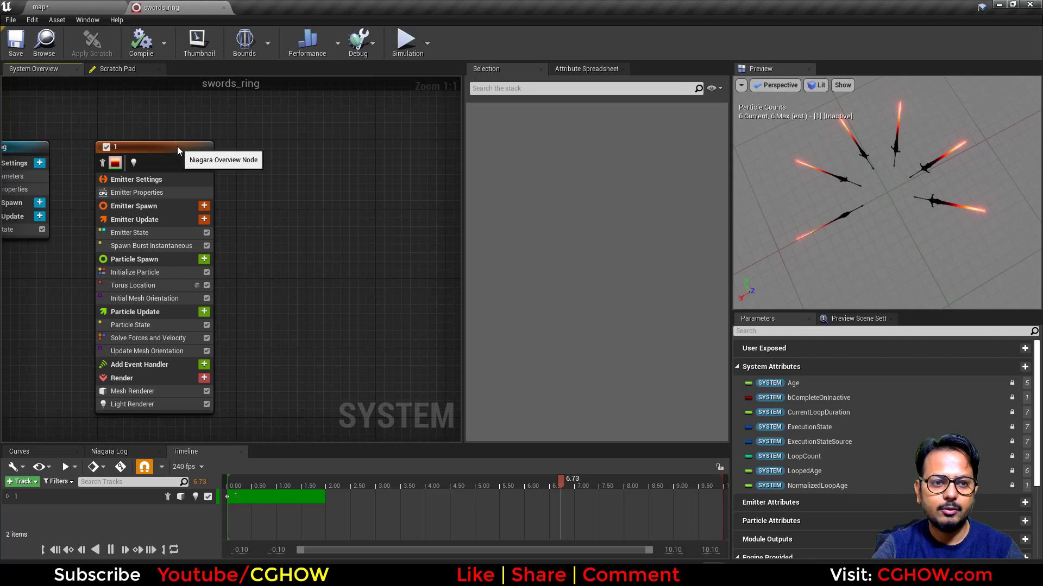
{"action": "left_click", "coordinate": [177, 146]}
{"action": "key", "text": "ctrl+d"}
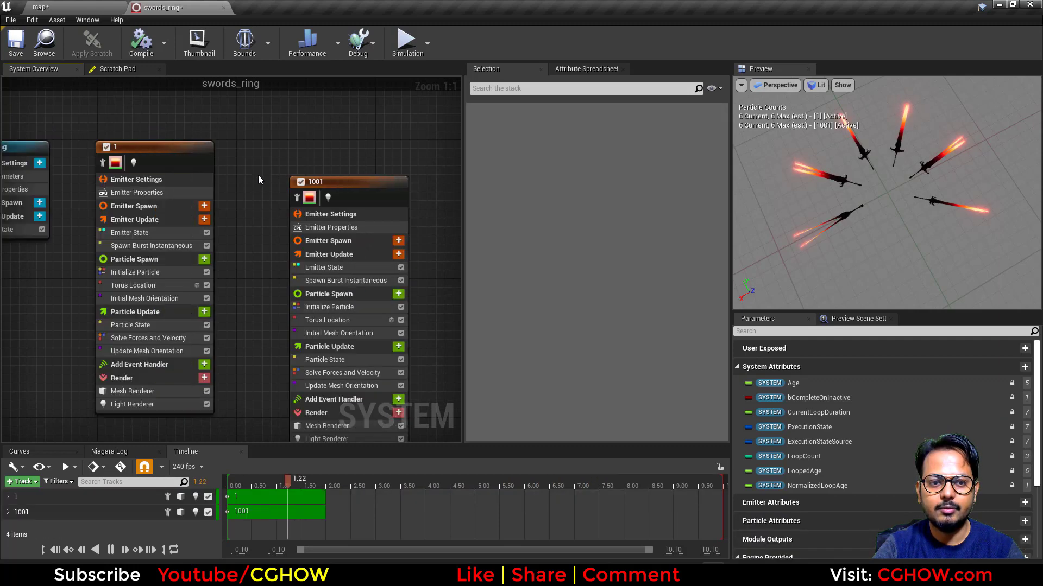
{"action": "right_click_drag", "start_coordinate": [264, 251], "coordinate": [215, 180]}
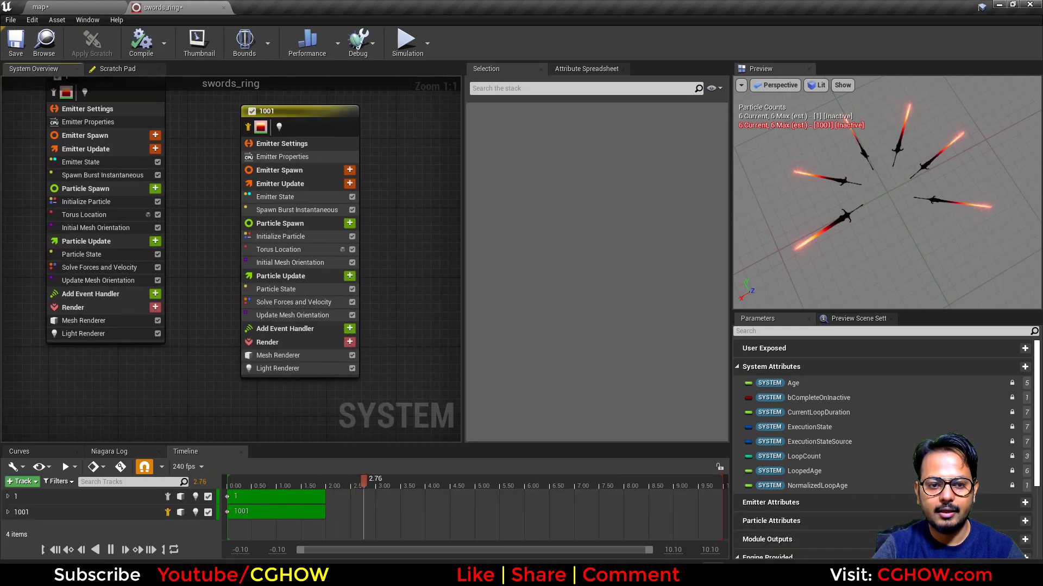
- Delete the Light Renderer, Update Mesh Orientation, Initial Mesh Orientation, and Torus Location modules from emitter 1001
{"action": "left_click", "coordinate": [294, 367]}
{"action": "key", "text": "Delete"}
{"action": "left_click", "coordinate": [295, 315]}
{"action": "key", "text": "Delete"}
{"action": "left_click", "coordinate": [289, 262]}
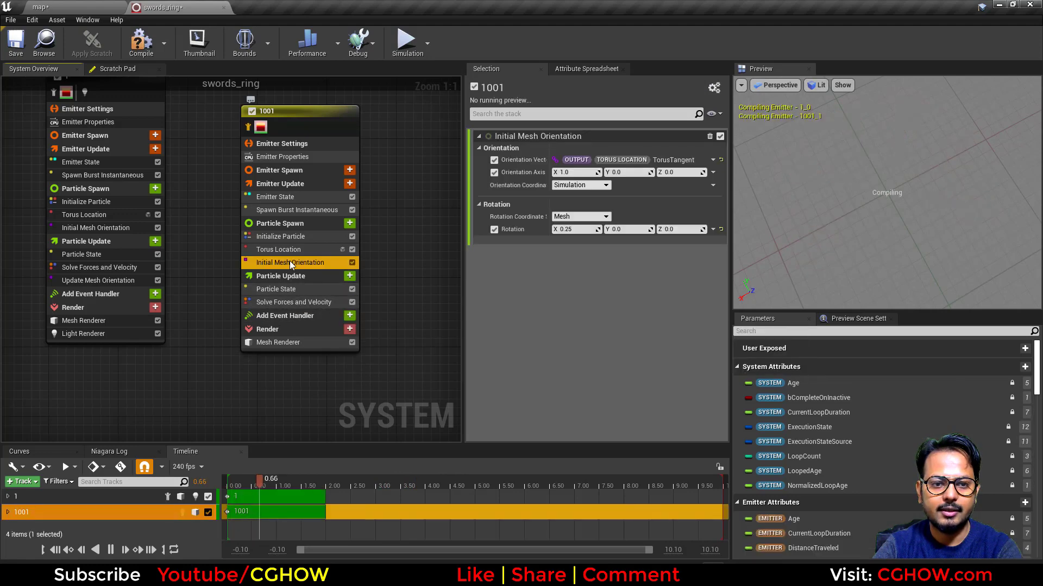
{"action": "key", "text": "Delete"}
{"action": "left_click", "coordinate": [293, 250]}
{"action": "key", "text": "Delete"}
- Set the Spawn Burst Instantaneous count of emitter 1001 to 1
{"action": "left_click", "coordinate": [296, 209]}
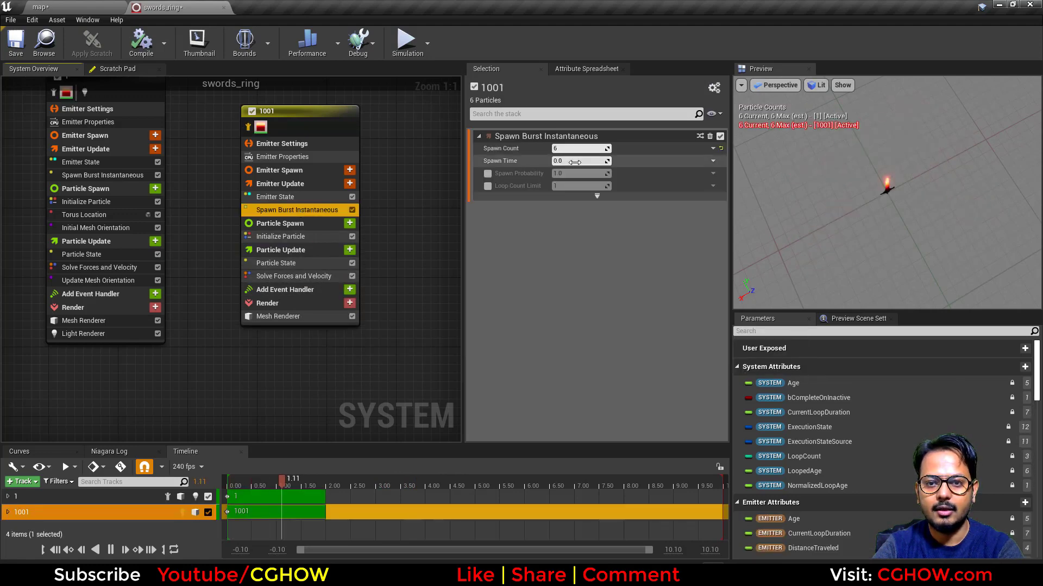
{"action": "type", "text": "1"}
{"action": "key", "text": "Return"}
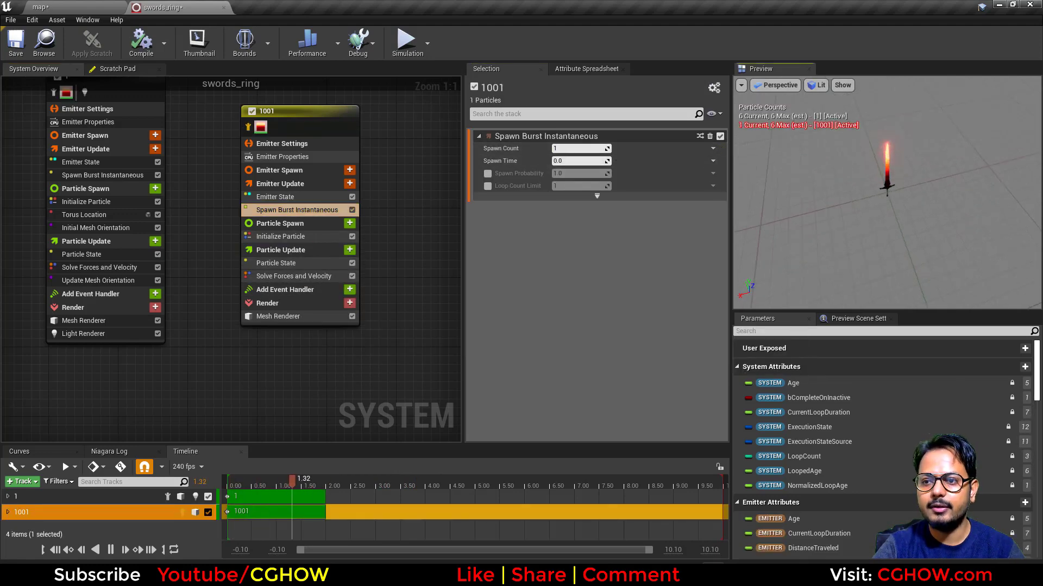
- Examine emitter 1001's Mesh Renderer, Spawn Burst Instantaneous, Emitter State, and Particle State settings
{"action": "left_click", "coordinate": [308, 318]}
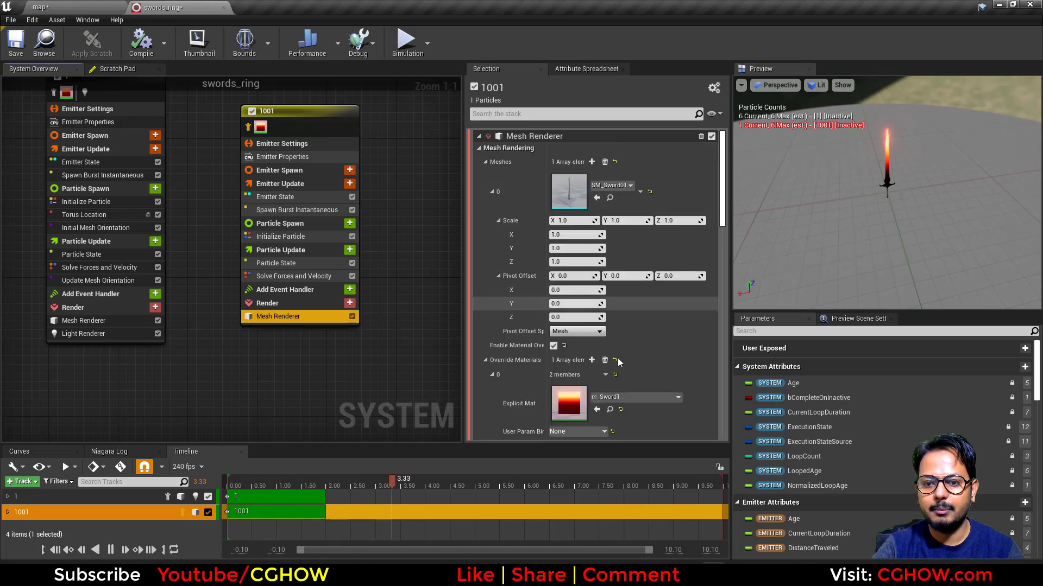
{"action": "left_click", "coordinate": [296, 212]}
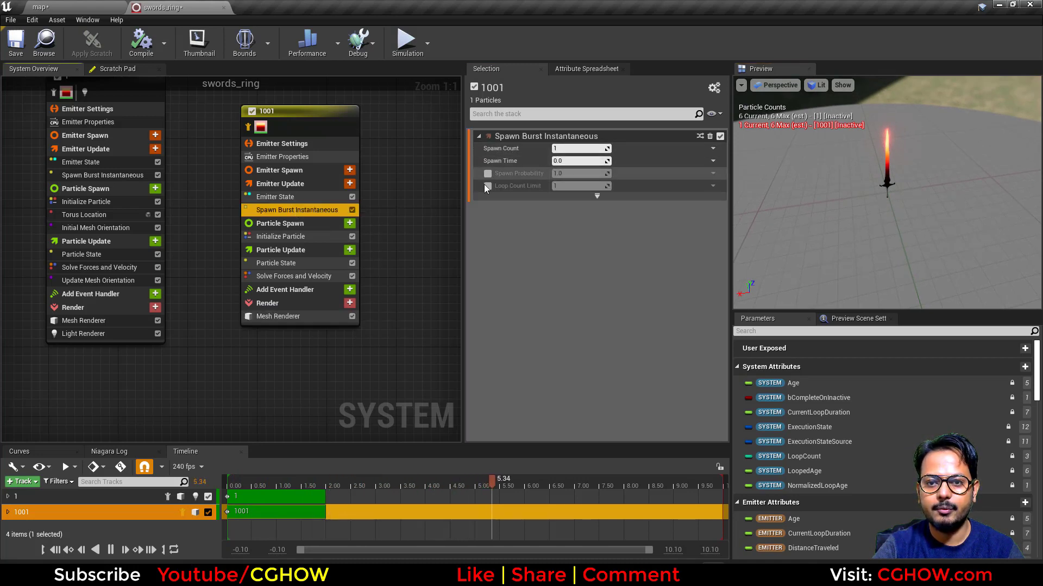
{"action": "right_click_drag", "start_coordinate": [426, 239], "coordinate": [422, 286]}
{"action": "left_click", "coordinate": [315, 243]}
{"action": "left_click", "coordinate": [293, 310]}
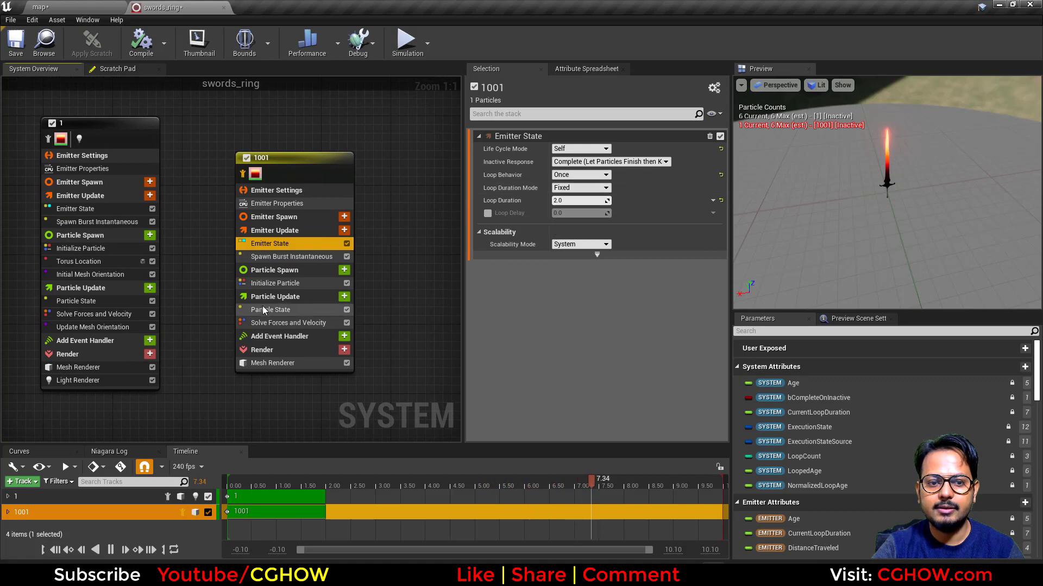
- Add a Torus Location module to emitter 1001's Particle Spawn and set its Handle Radius to 0
{"action": "left_click", "coordinate": [344, 270]}
{"action": "type", "text": "torus"}
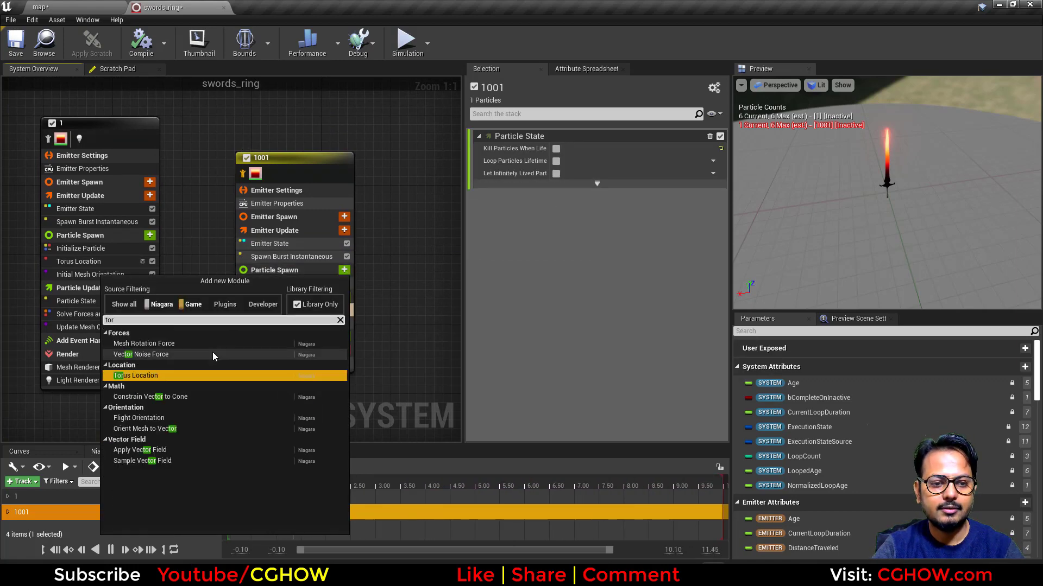
{"action": "left_click", "coordinate": [168, 373]}
{"action": "left_click", "coordinate": [574, 186]}
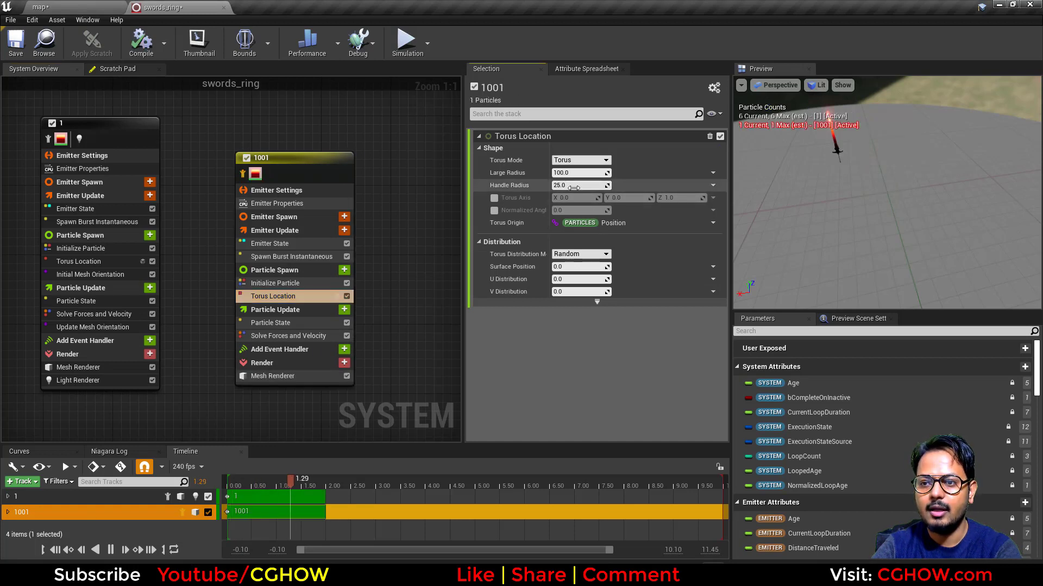
{"action": "type", "text": "0"}
{"action": "key", "text": "Return"}
- Set the Spawn Burst Instantaneous count of emitter 1001 to 6
{"action": "left_click", "coordinate": [292, 256]}
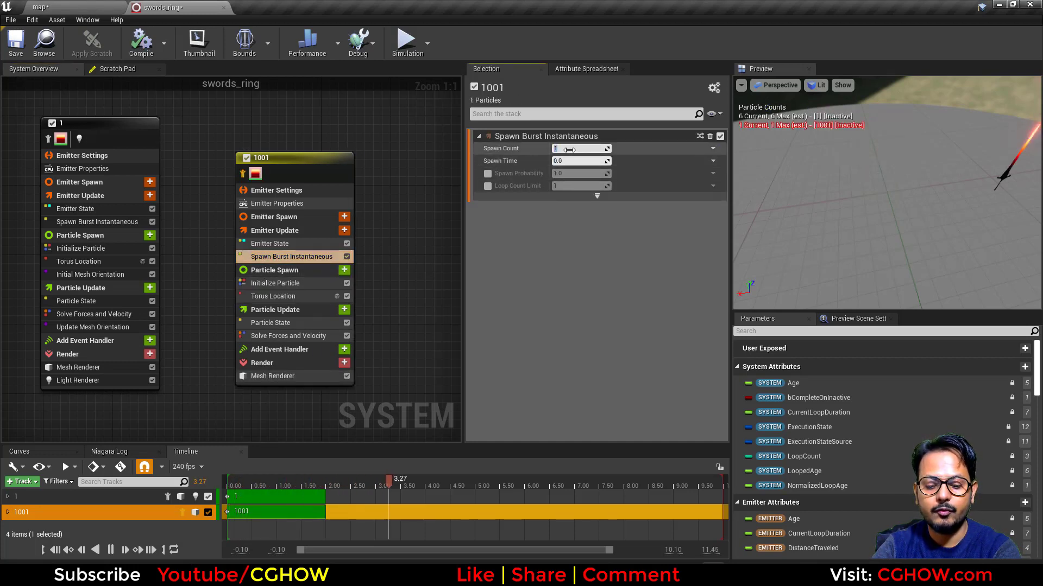
{"action": "key", "text": "Return"}
{"action": "left_click", "coordinate": [984, 226]}
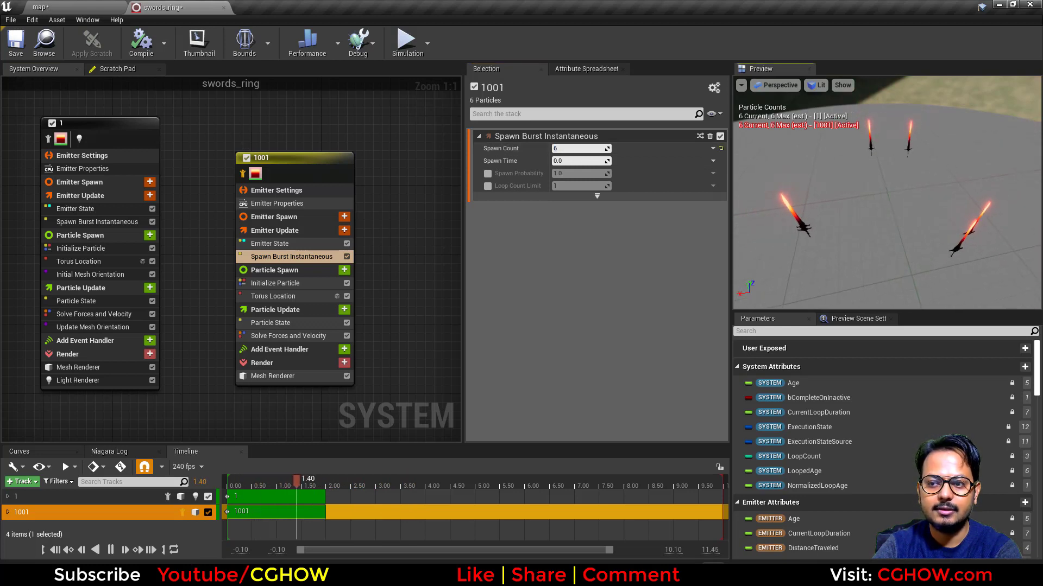
- Switch emitter 1001's torus distribution mode to Direct and drive the U Position with an Add Float input
{"action": "left_click", "coordinate": [292, 296]}
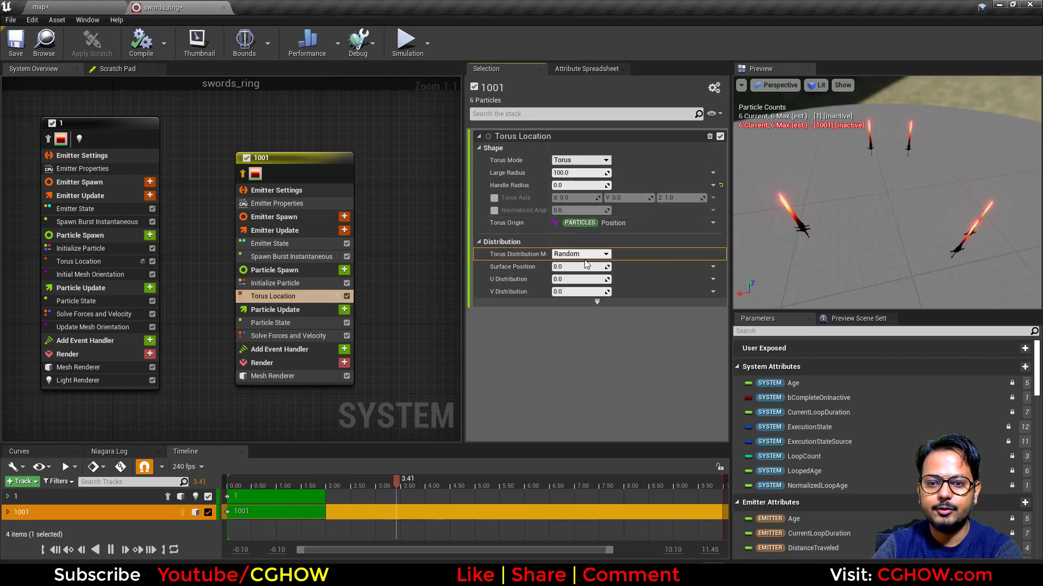
{"action": "left_click", "coordinate": [573, 256]}
{"action": "left_click", "coordinate": [567, 277]}
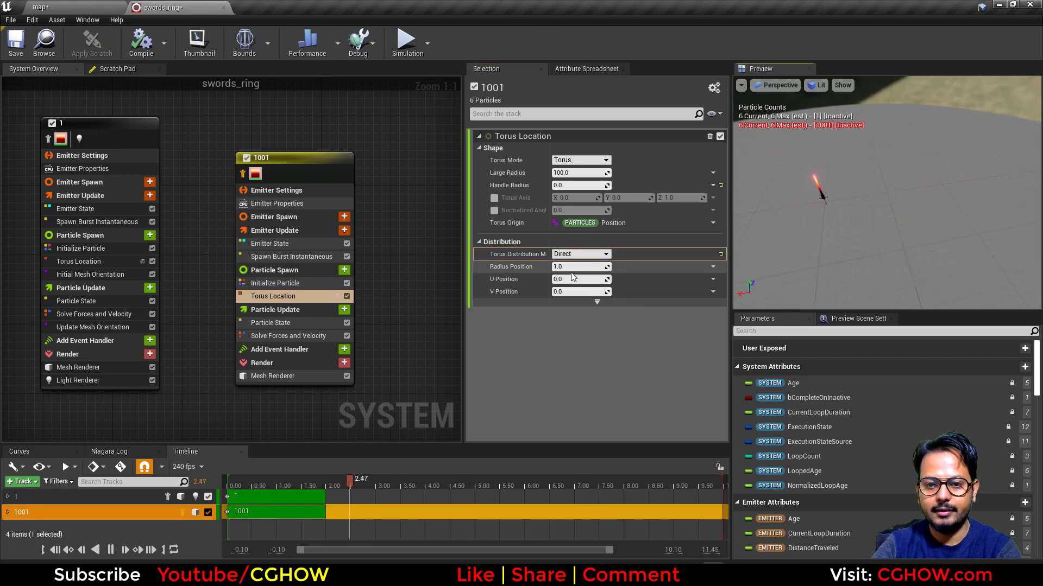
{"action": "left_click", "coordinate": [712, 279]}
{"action": "type", "text": "add"}
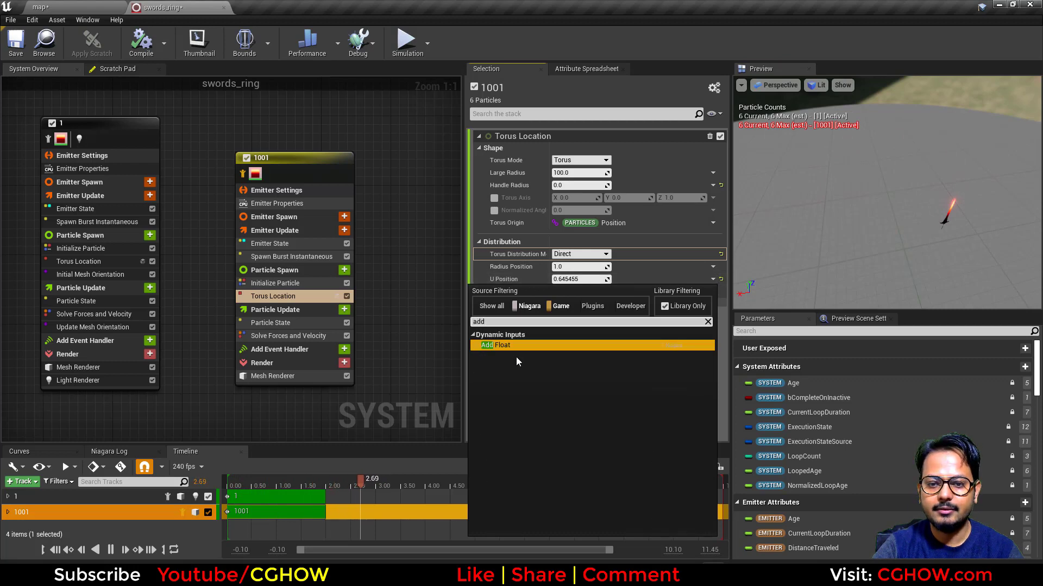
{"action": "left_click", "coordinate": [509, 346]}
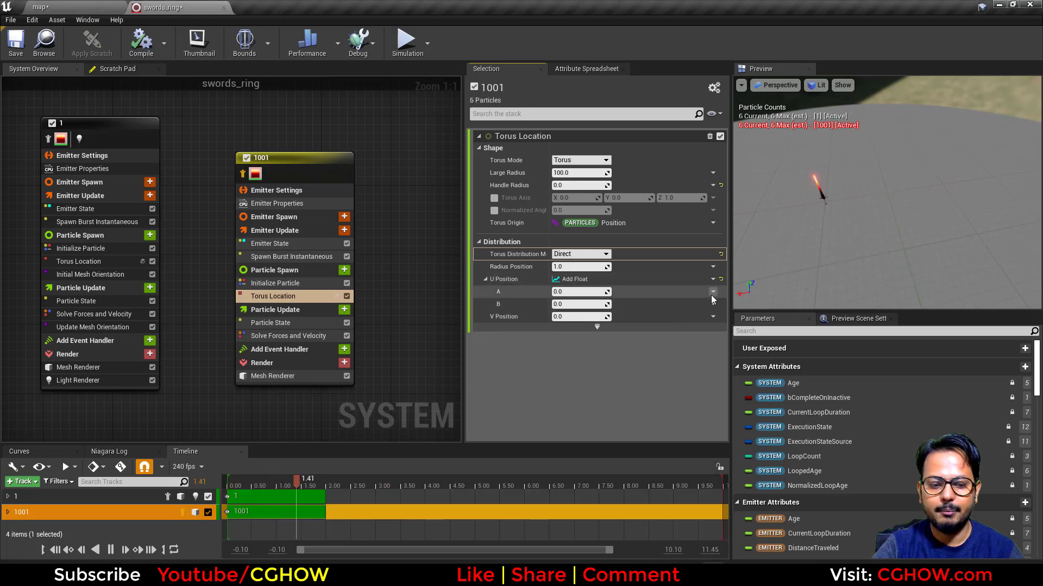
{"action": "left_click", "coordinate": [712, 293]}
{"action": "left_click", "coordinate": [673, 280]}
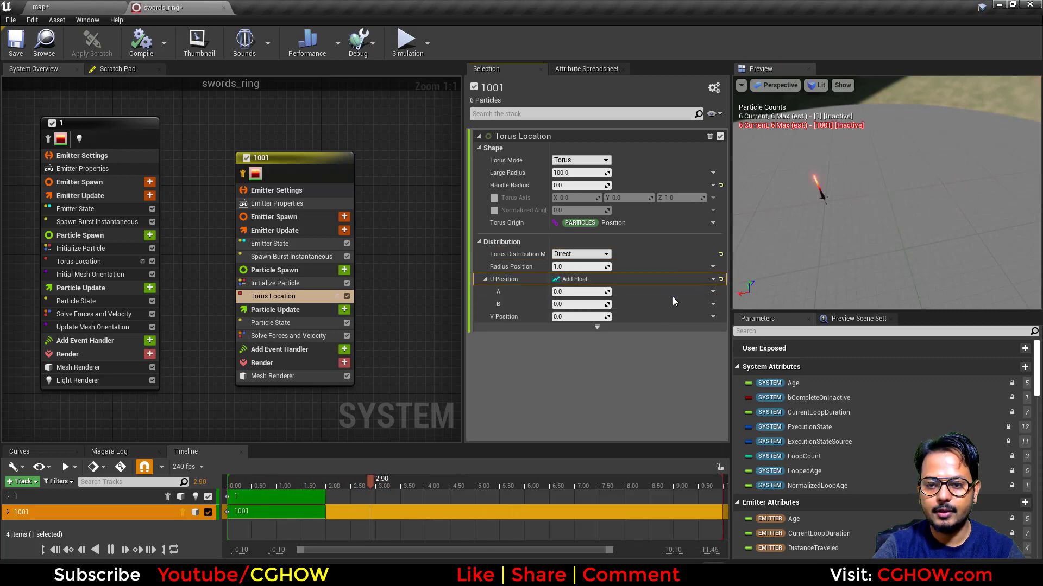
- Drive B of the U Position's Add Float with a Multiply Float and its A with Return Normalized Exec Index
{"action": "left_click", "coordinate": [715, 306]}
{"action": "type", "text": "mul"}
{"action": "left_click", "coordinate": [772, 108]}
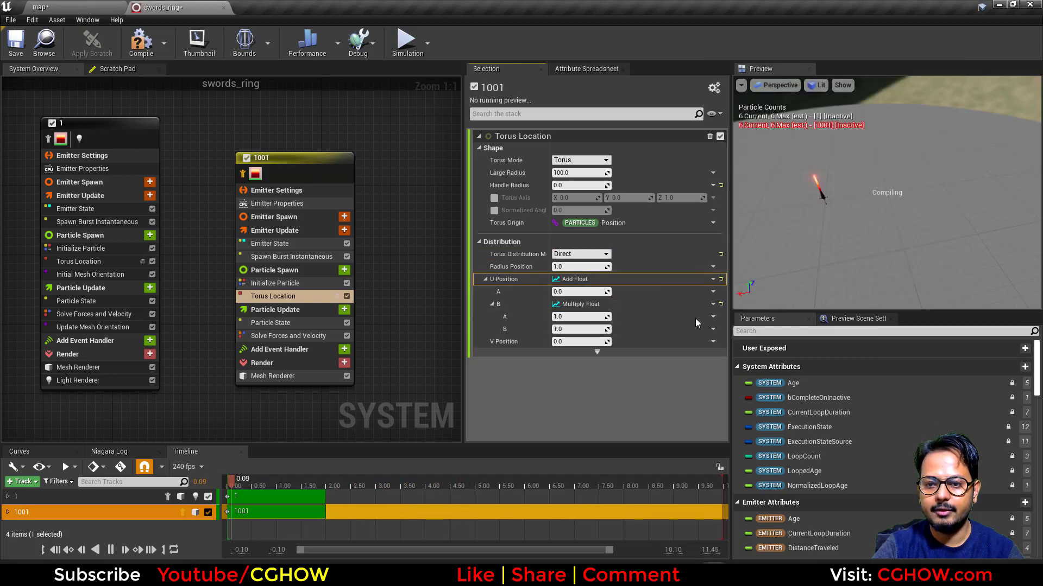
{"action": "left_click", "coordinate": [713, 316]}
{"action": "type", "text": "exe"}
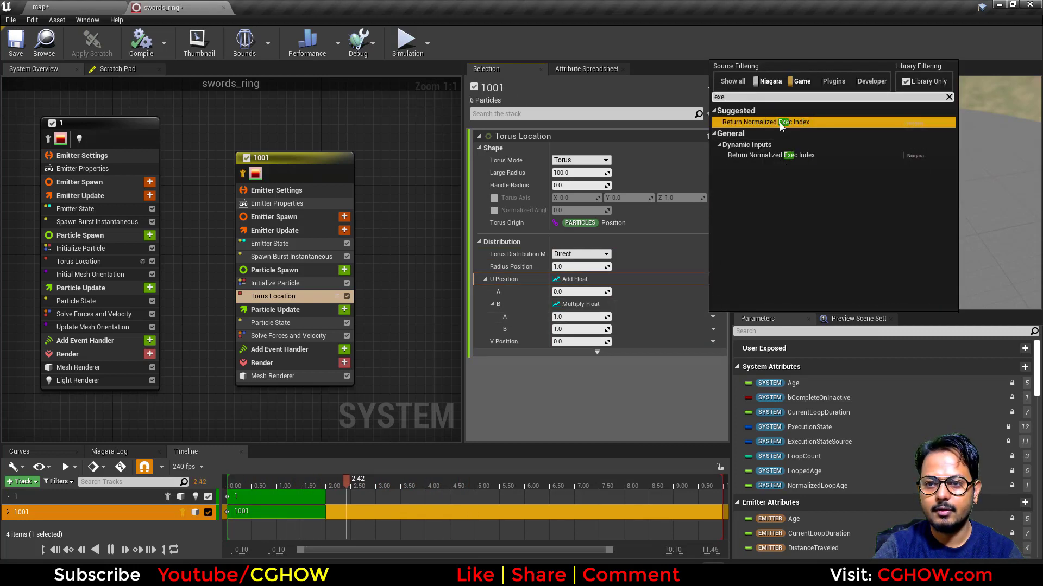
{"action": "left_click", "coordinate": [780, 122]}
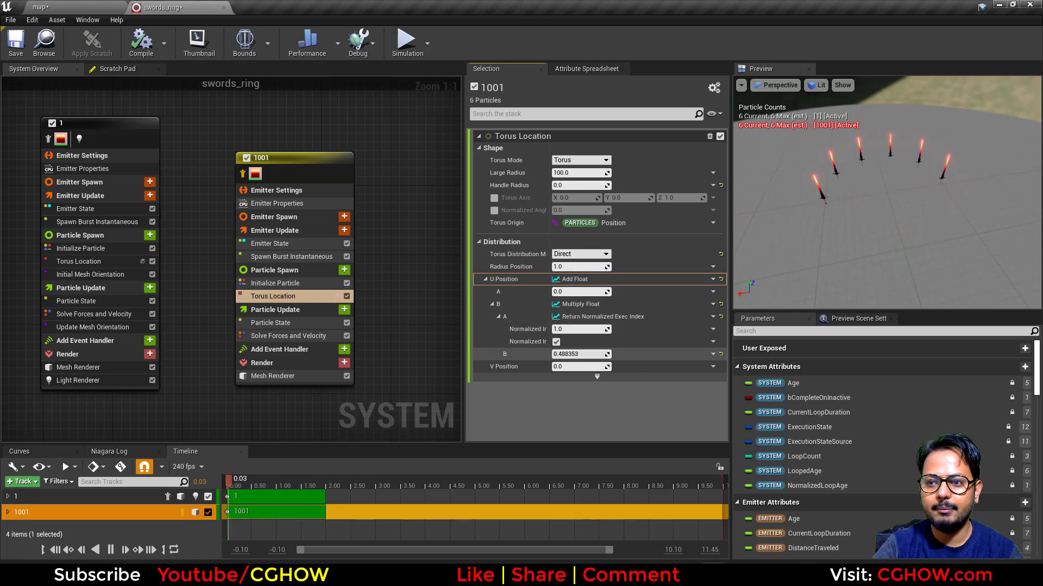
- Set the Multiply Float's B to about 0.66 and the Add Float's A to 0 to spread the swords around the torus
{"action": "left_click_drag", "start_coordinate": [567, 354], "coordinate": [563, 354]}
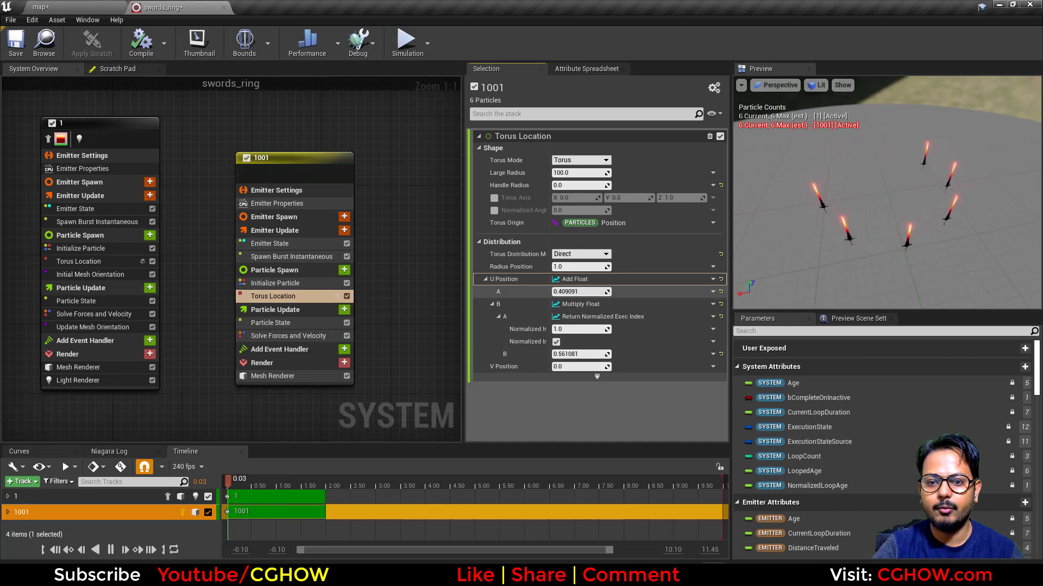
{"action": "left_click", "coordinate": [584, 291]}
{"action": "type", "text": "0"}
{"action": "key", "text": "Return"}
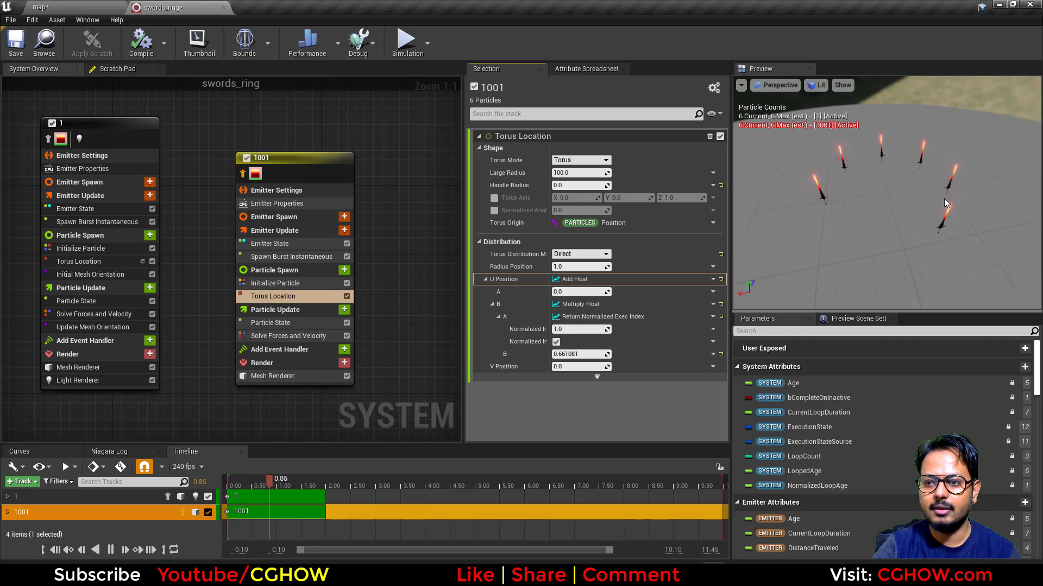
{"action": "left_click_drag", "start_coordinate": [942, 206], "coordinate": [990, 223]}
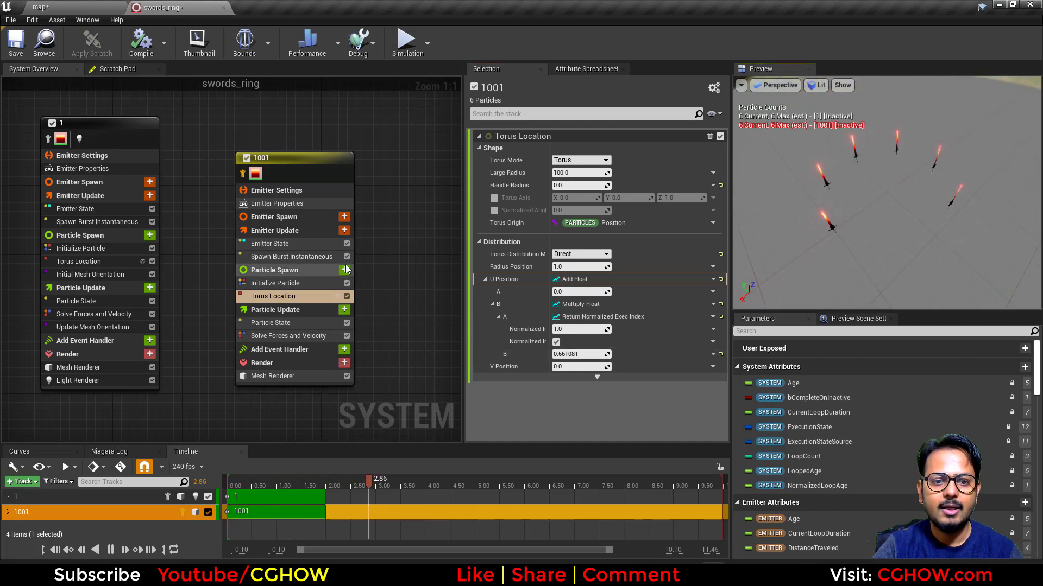
- Add an Initial Mesh Orientation module to emitter 1001's Particle Spawn and link its Orientation Vector to the TorusTangent output
{"action": "left_click", "coordinate": [345, 270]}
{"action": "type", "text": "ini"}
{"action": "left_click", "coordinate": [184, 345]}
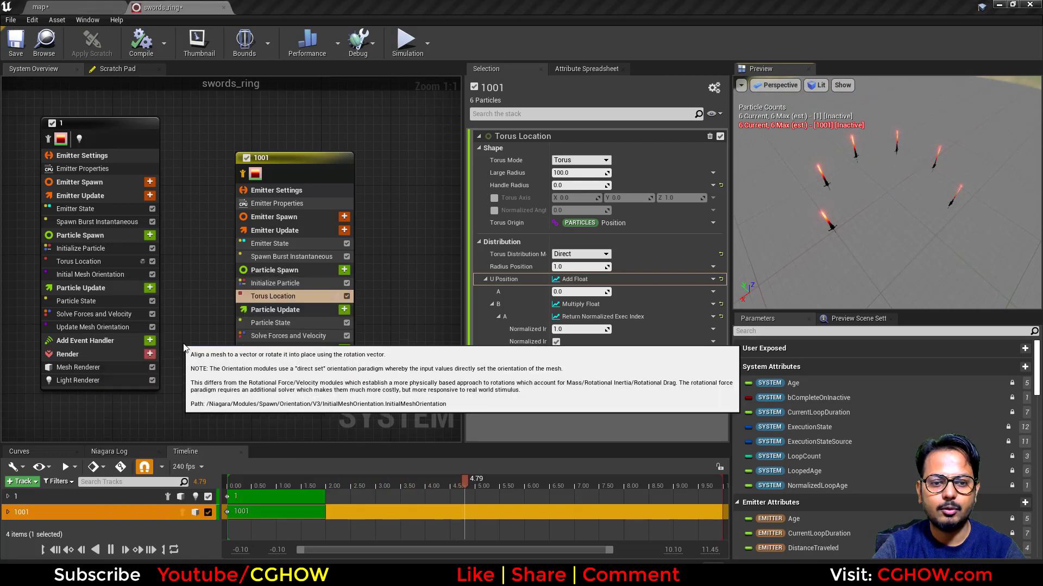
{"action": "left_click", "coordinate": [713, 161]}
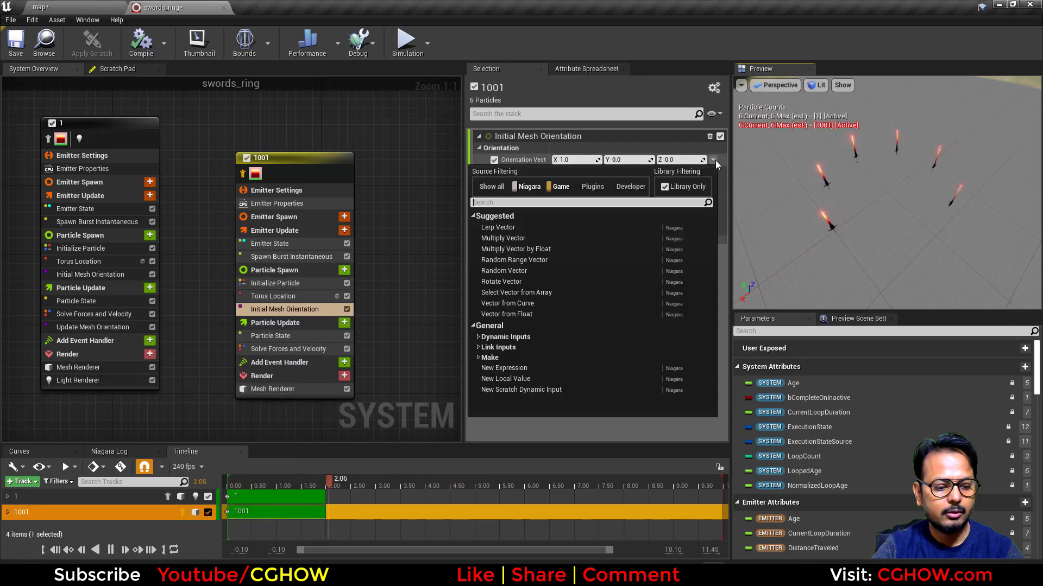
{"action": "type", "text": "toru"}
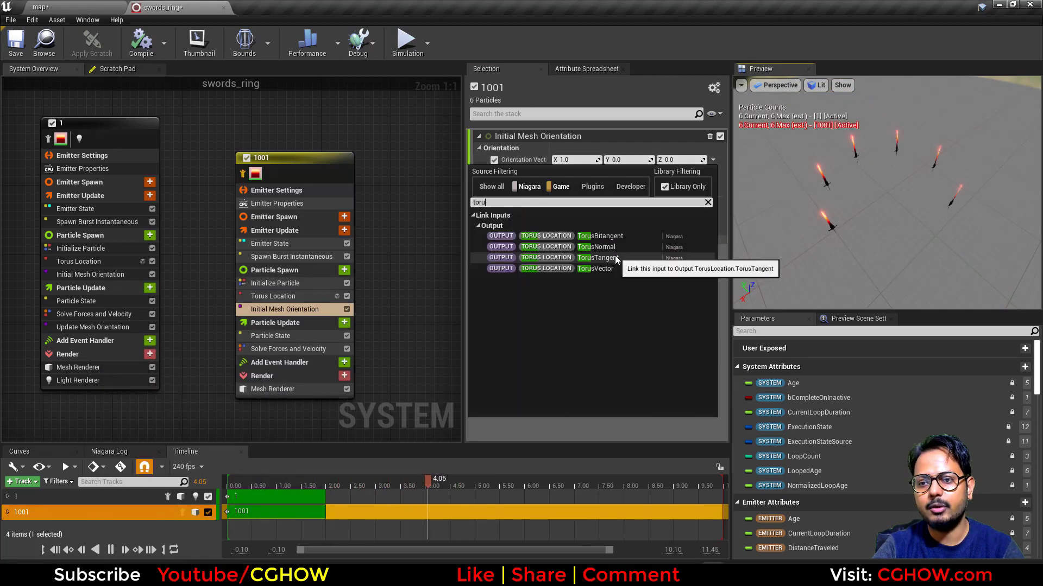
{"action": "left_click", "coordinate": [616, 258]}
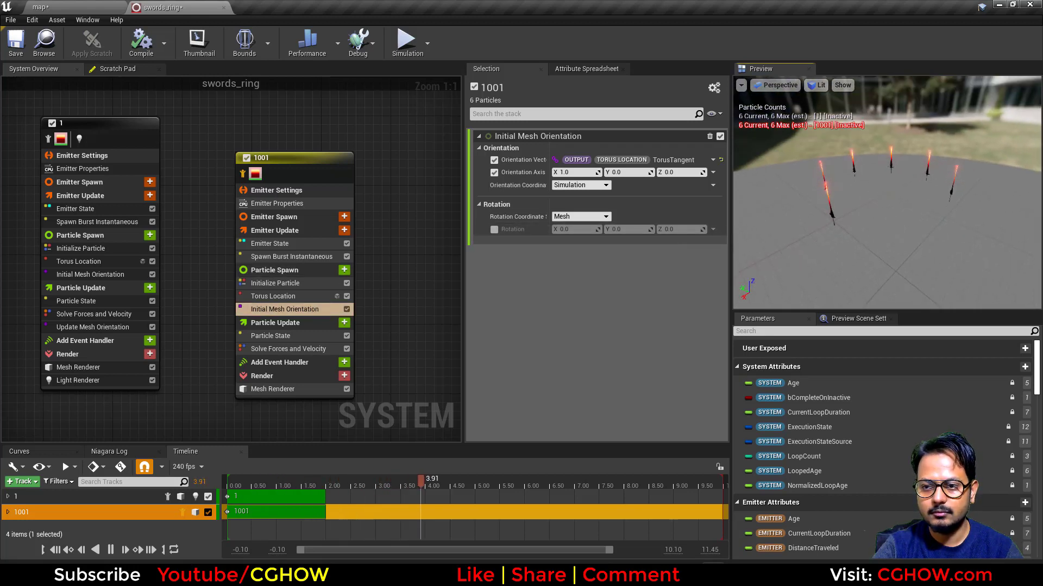
- Enable the Initial Mesh Orientation's Rotation with X 0.23 and reduce the Torus Location's Large Radius to about 35
{"action": "left_click", "coordinate": [492, 229]}
{"action": "left_click_drag", "start_coordinate": [577, 230], "coordinate": [602, 229]}
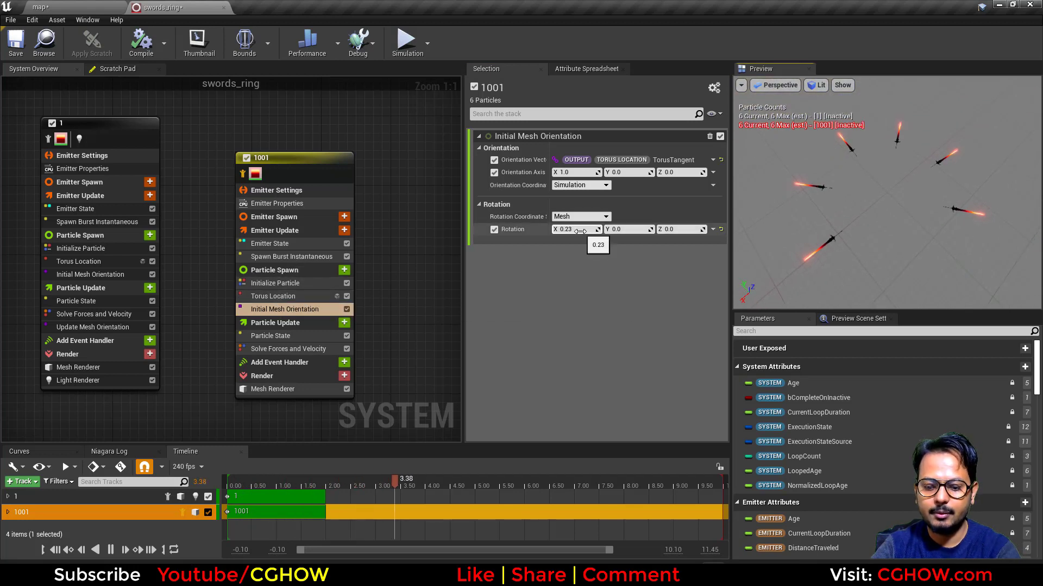
{"action": "key", "text": "Return"}
{"action": "left_click", "coordinate": [273, 296]}
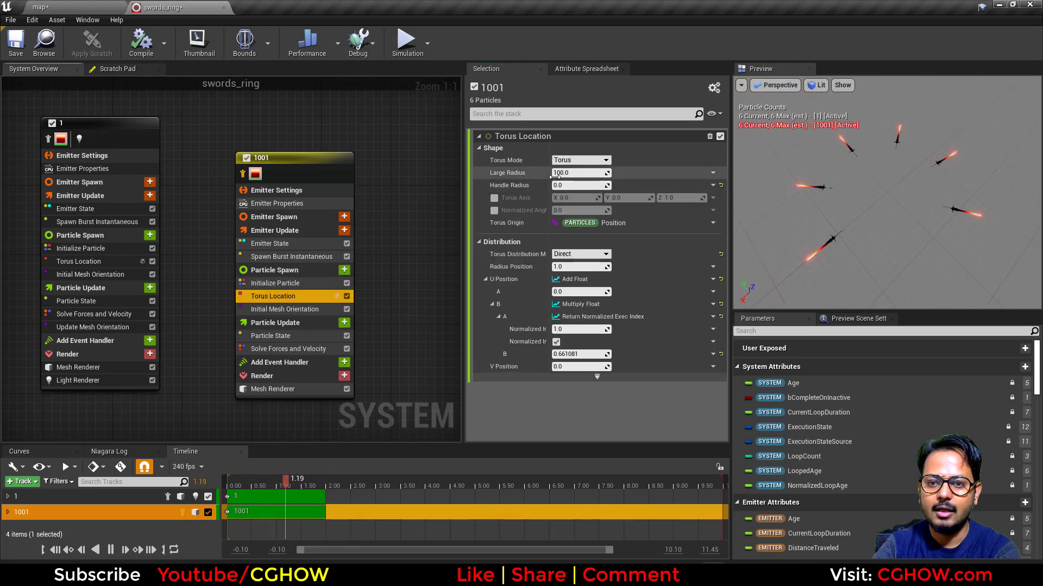
{"action": "left_click_drag", "start_coordinate": [578, 173], "coordinate": [554, 173]}
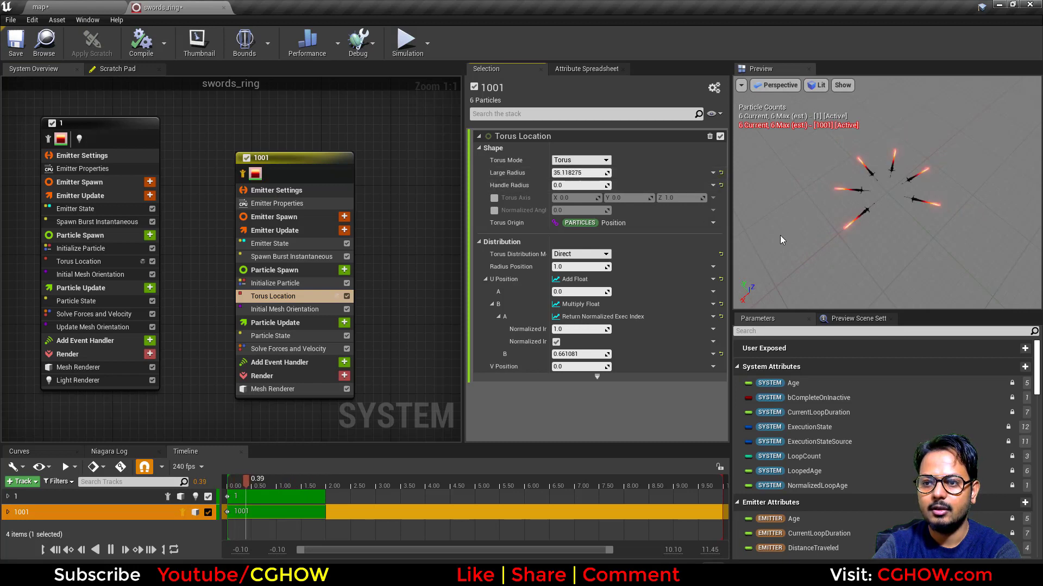
- Add an Update Mesh Orientation module to emitter 1001's Particle Update
{"action": "left_click", "coordinate": [344, 323]}
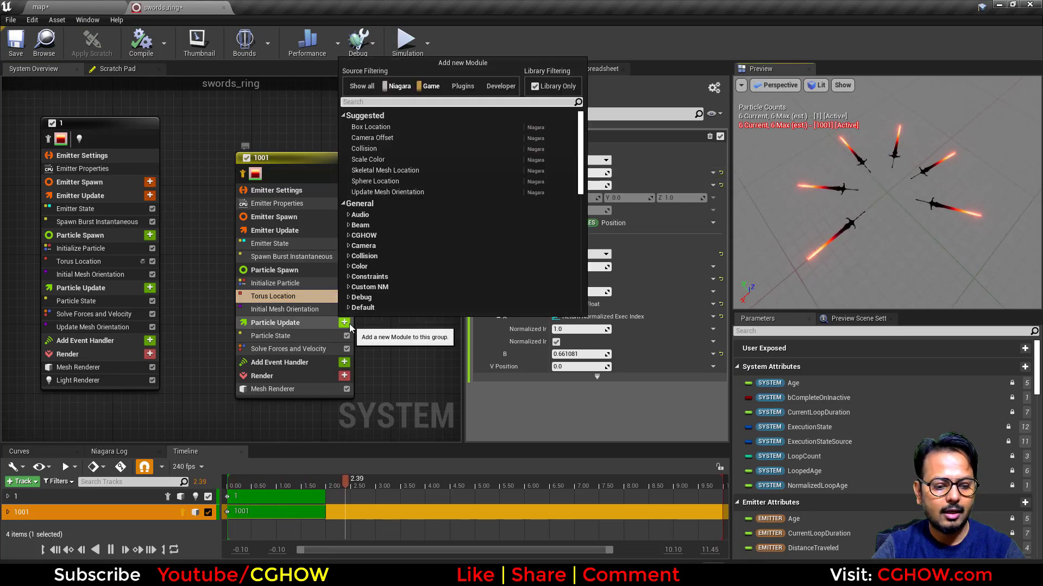
{"action": "type", "text": "upda"}
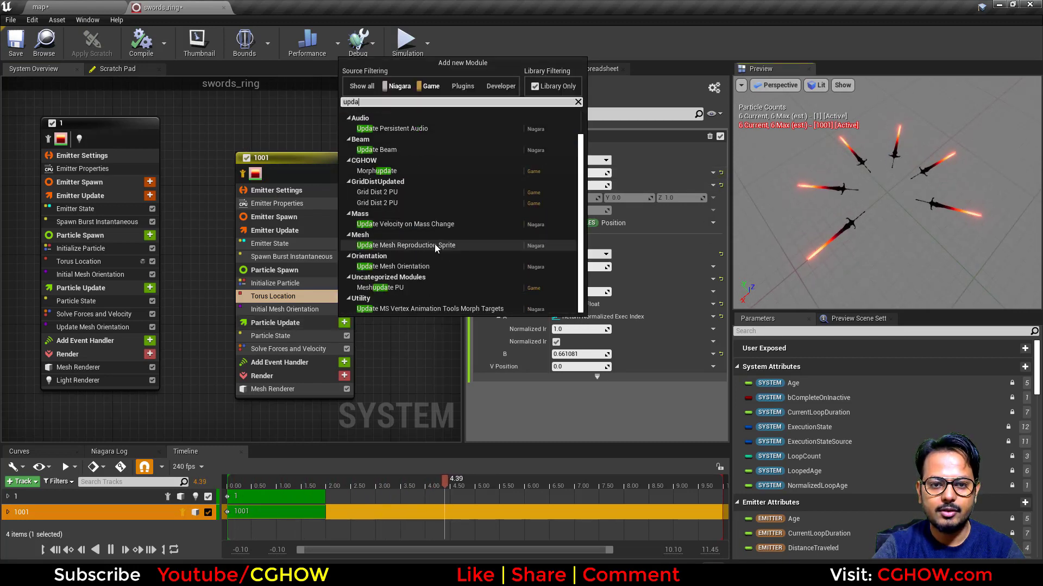
{"action": "left_click", "coordinate": [412, 274]}
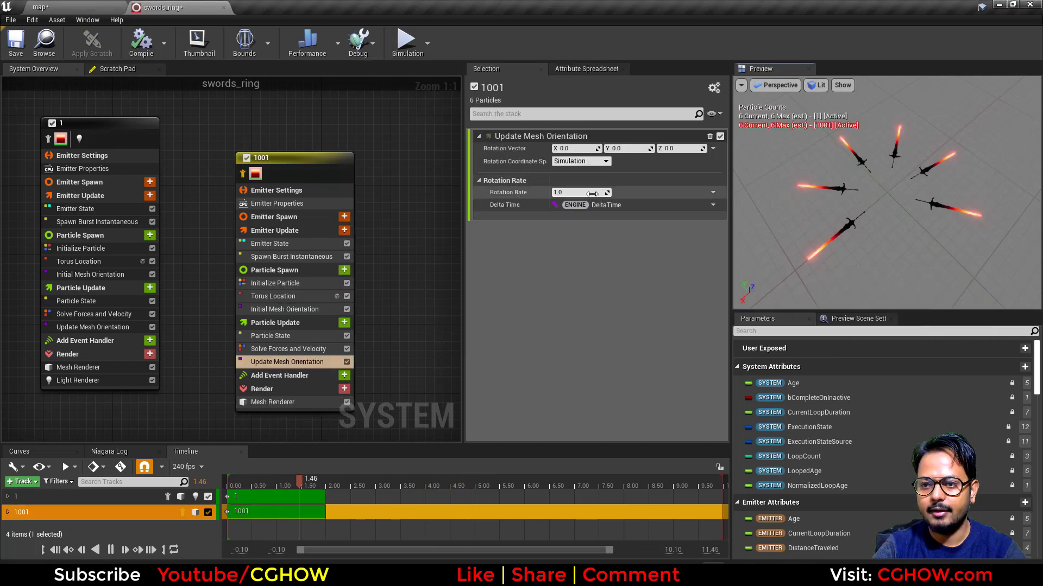
- Try a Z value of 1 in the Update Mesh Orientation's Rotation Vector and reset it to 0
{"action": "left_click", "coordinate": [673, 149]}
{"action": "type", "text": "1"}
{"action": "key", "text": "Return"}
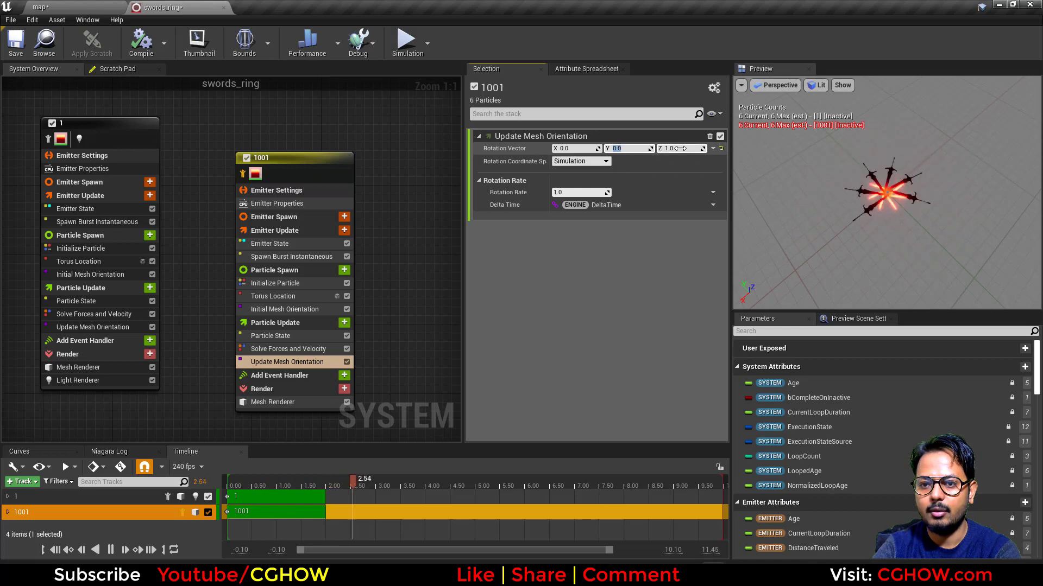
{"action": "type", "text": "0"}
{"action": "key", "text": "Return"}
{"action": "type", "text": "0"}
{"action": "key", "text": "Return"}
- Switch the Rotation Coordinate Space to Mesh while trying an X rotation of 1, and reset X to 0
{"action": "left_click", "coordinate": [575, 148]}
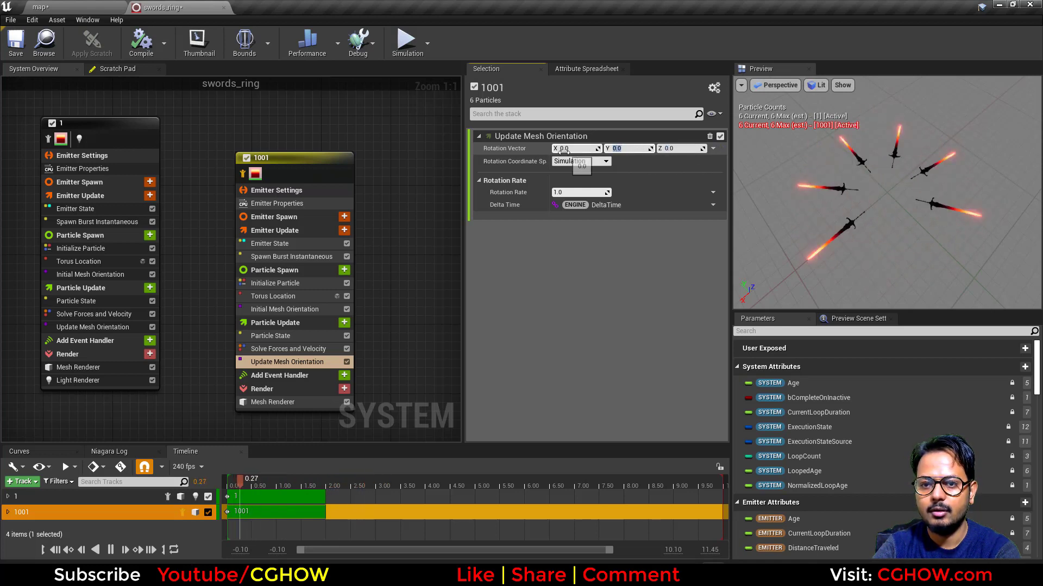
{"action": "type", "text": "1"}
{"action": "key", "text": "Return"}
{"action": "left_click", "coordinate": [578, 162]}
{"action": "left_click", "coordinate": [559, 193]}
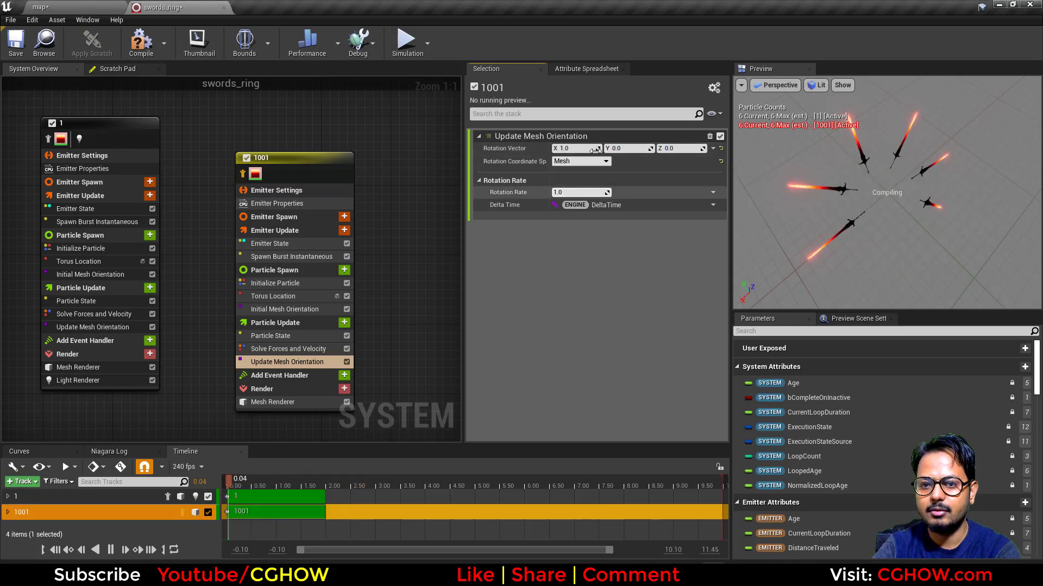
{"action": "left_click", "coordinate": [595, 148]}
{"action": "type", "text": "0"}
{"action": "key", "text": "Return"}
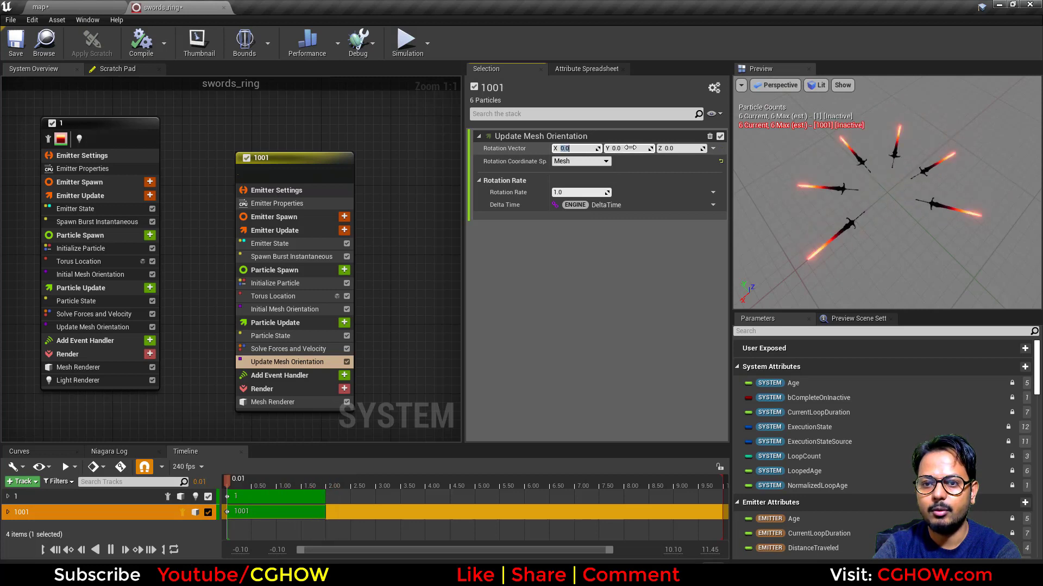
- Try Y and Z values of 1 in the Update Mesh Orientation's Rotation Vector
{"action": "type", "text": "1"}
{"action": "key", "text": "Return"}
{"action": "left_click", "coordinate": [687, 149]}
{"action": "type", "text": "1"}
{"action": "key", "text": "Return"}
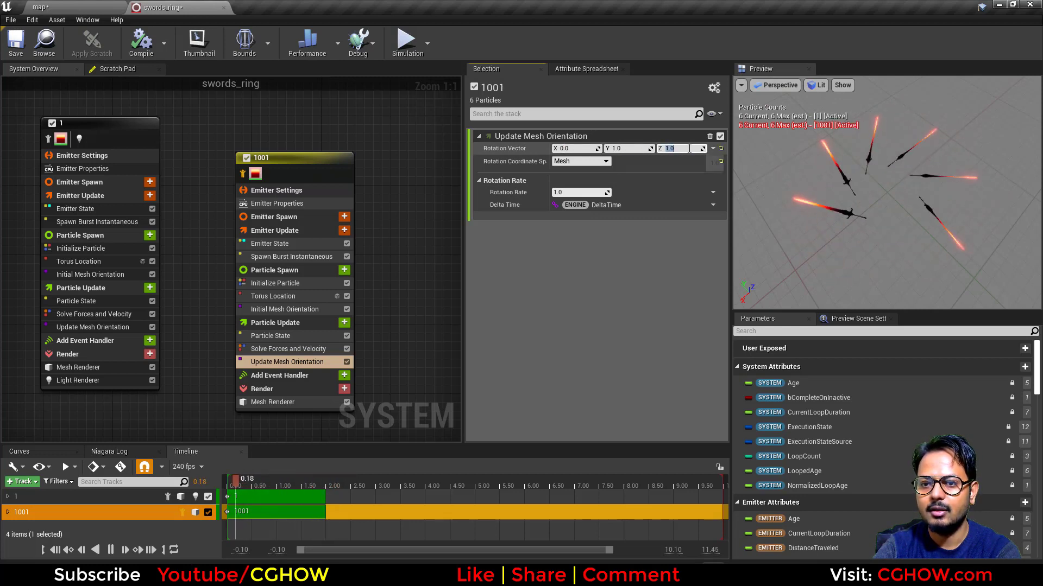
- Drive the Rotation Vector with a Random Range Vector and set its Maximum to 0.1 on X, Y, and Z
{"action": "left_click", "coordinate": [713, 148]}
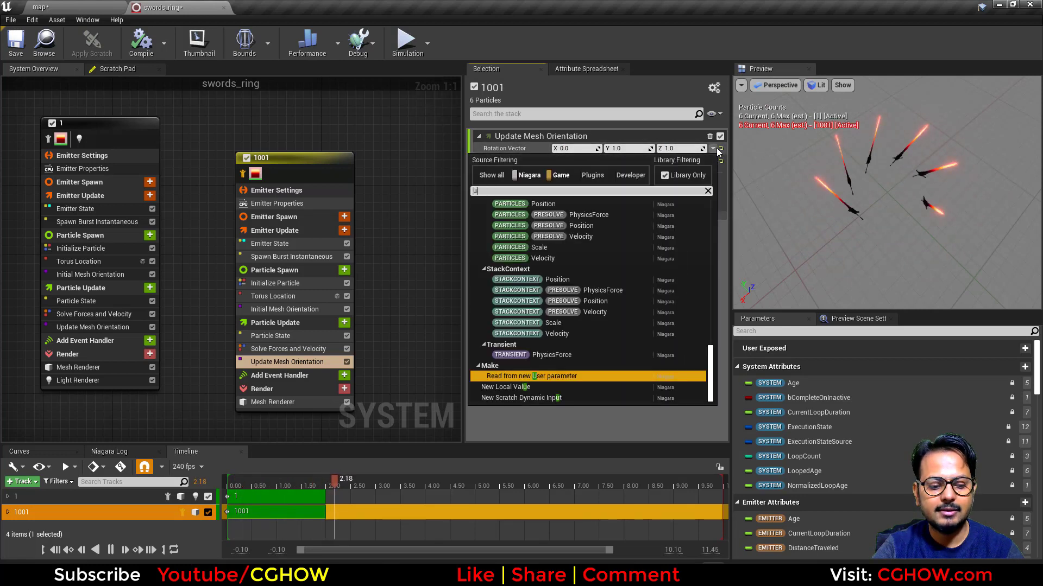
{"action": "type", "text": "uni"}
{"action": "left_click", "coordinate": [559, 216]}
{"action": "left_click", "coordinate": [671, 173]}
{"action": "type", "text": ".1"}
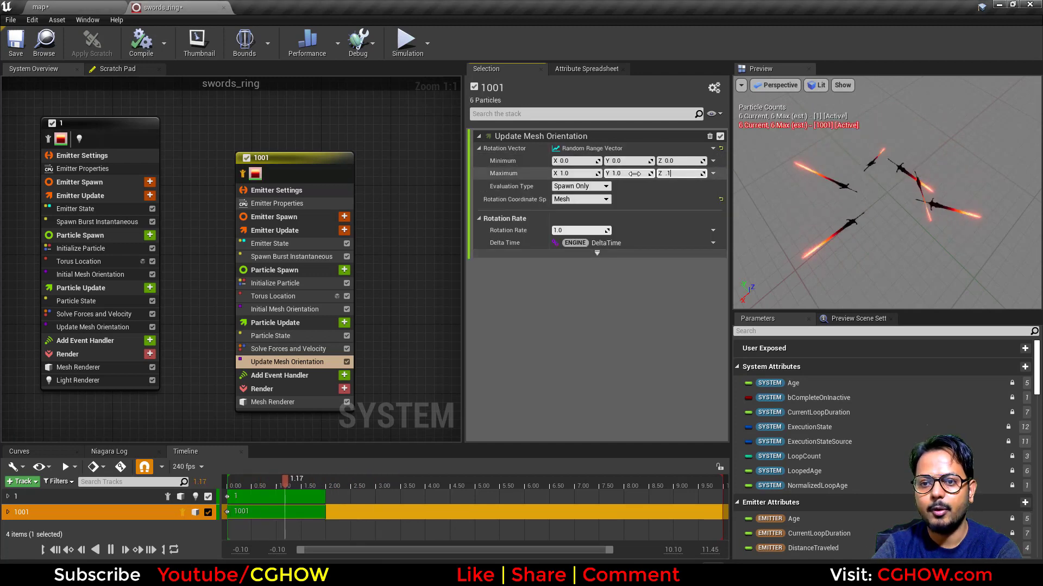
{"action": "left_click", "coordinate": [625, 173]}
{"action": "type", "text": ".1"}
{"action": "left_click", "coordinate": [585, 173]}
{"action": "type", "text": ".1"}
{"action": "key", "text": "Return"}
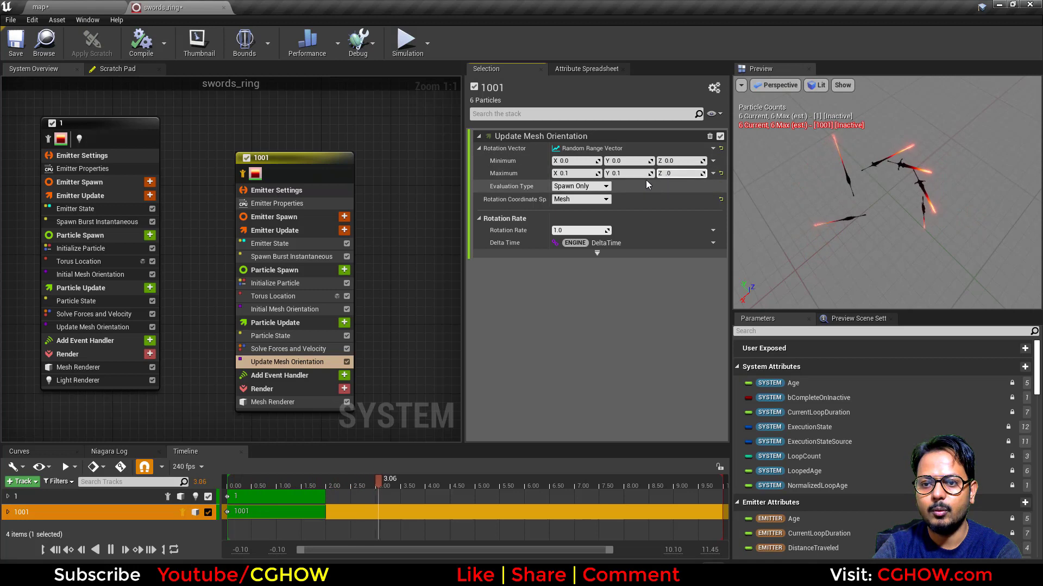
- Lower the Random Range Vector's Maximum to 0.01 on X, Y, and Z
{"action": "type", "text": ".01"}
{"action": "key", "text": "Return"}
{"action": "left_click", "coordinate": [625, 174]}
{"action": "type", "text": ".01"}
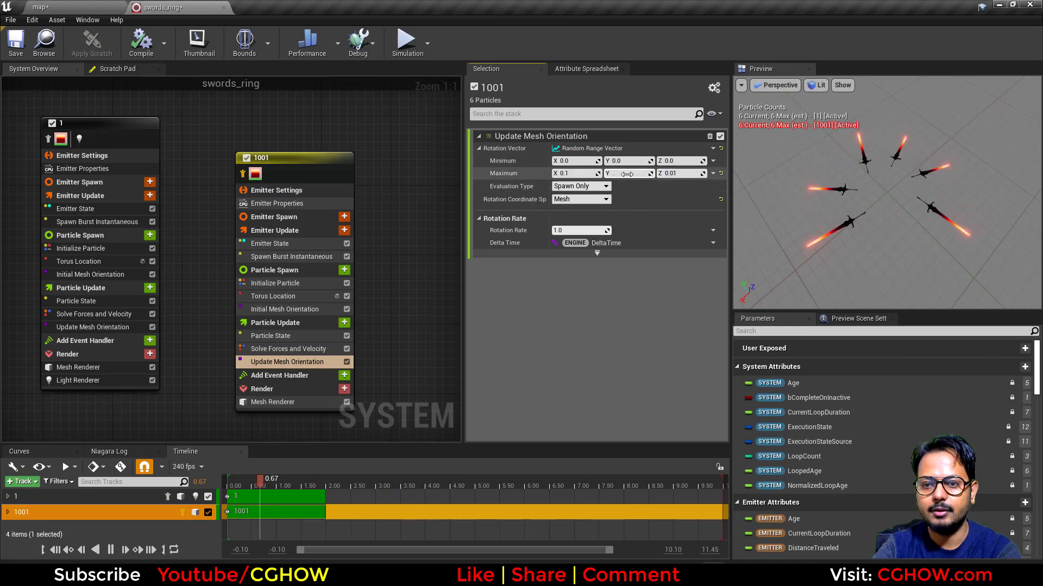
{"action": "left_click", "coordinate": [569, 173]}
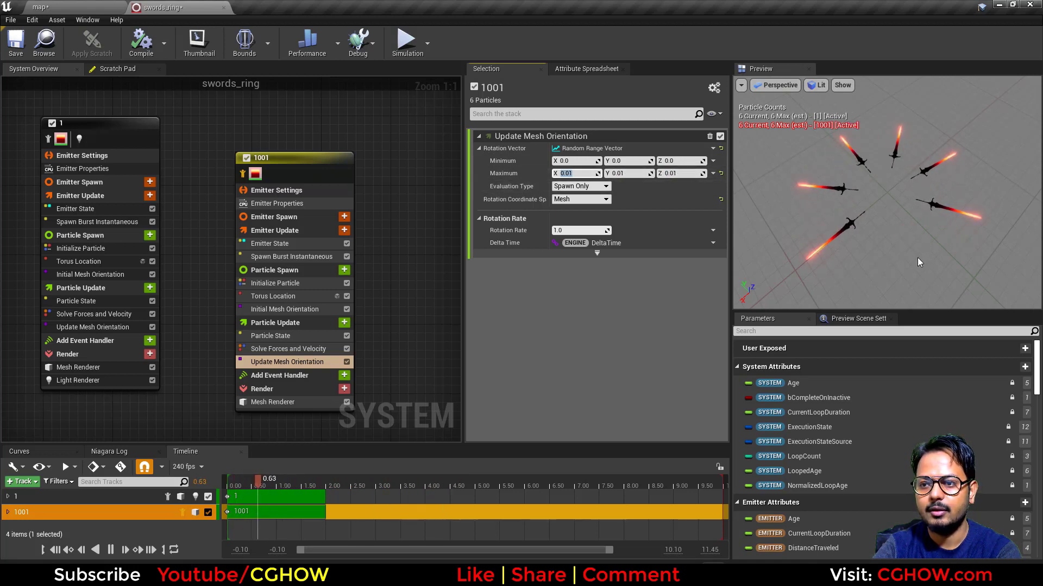
{"action": "left_click_drag", "start_coordinate": [917, 258], "coordinate": [905, 247]}
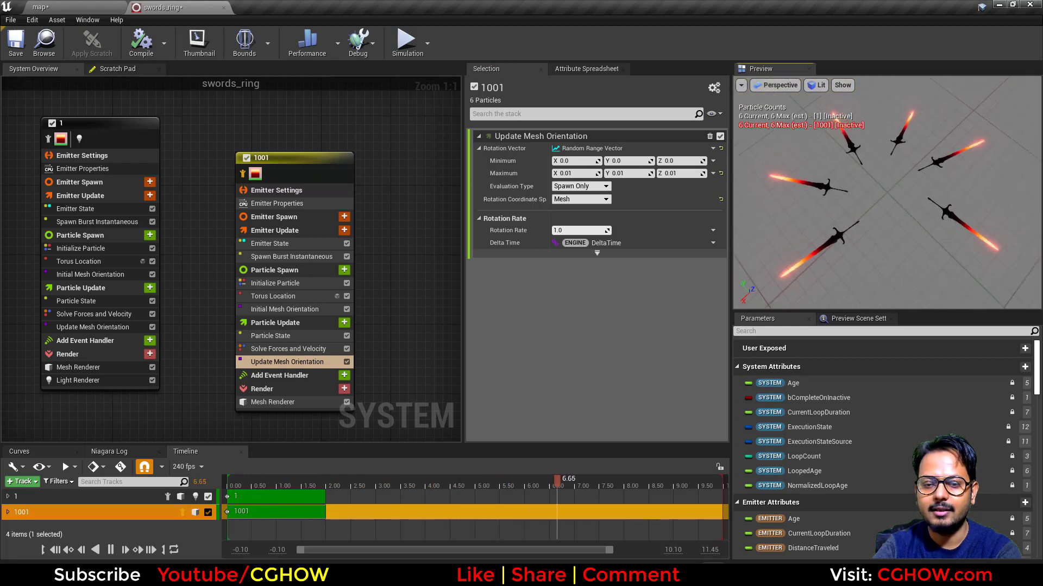
- Delete emitter 1001 from the swords_ring system
{"action": "left_click", "coordinate": [267, 170]}
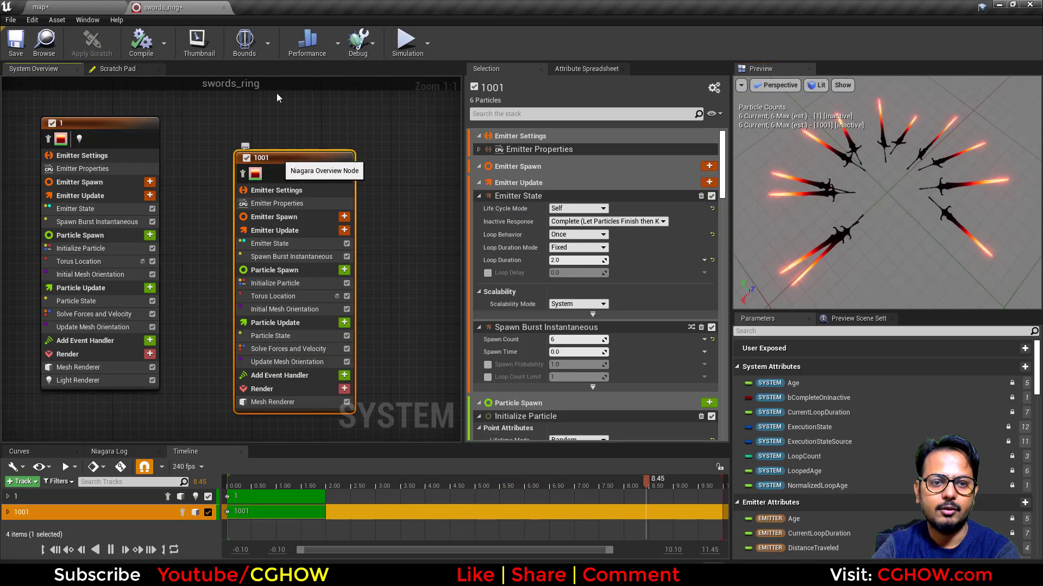
{"action": "key", "text": "Delete"}
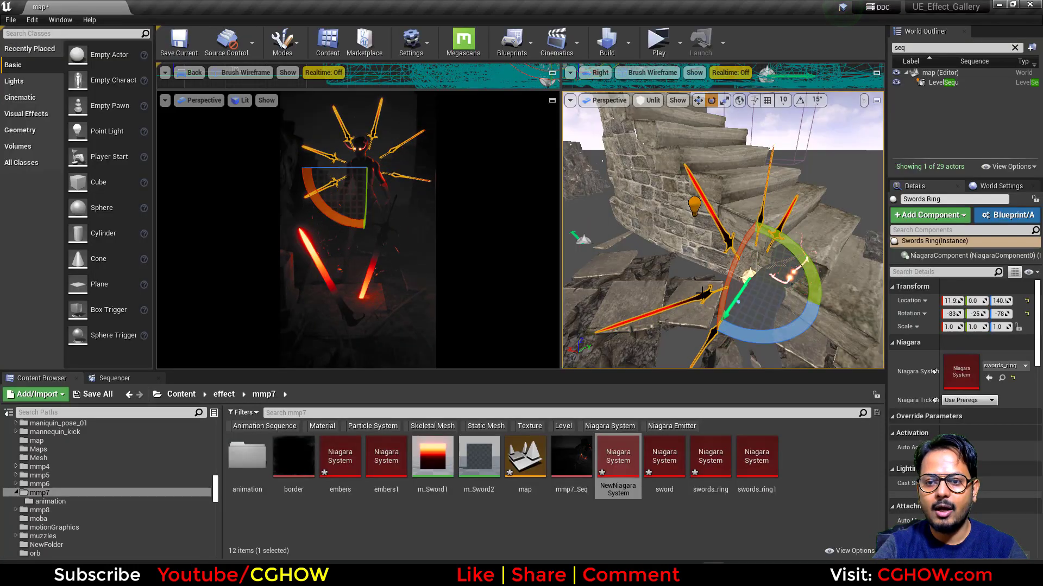
- Open the embers1 Niagara system from the Embers 1 actor in the level and bring its Fountain001 emitter into view
{"action": "middle_click_drag", "start_coordinate": [703, 293], "coordinate": [659, 268]}
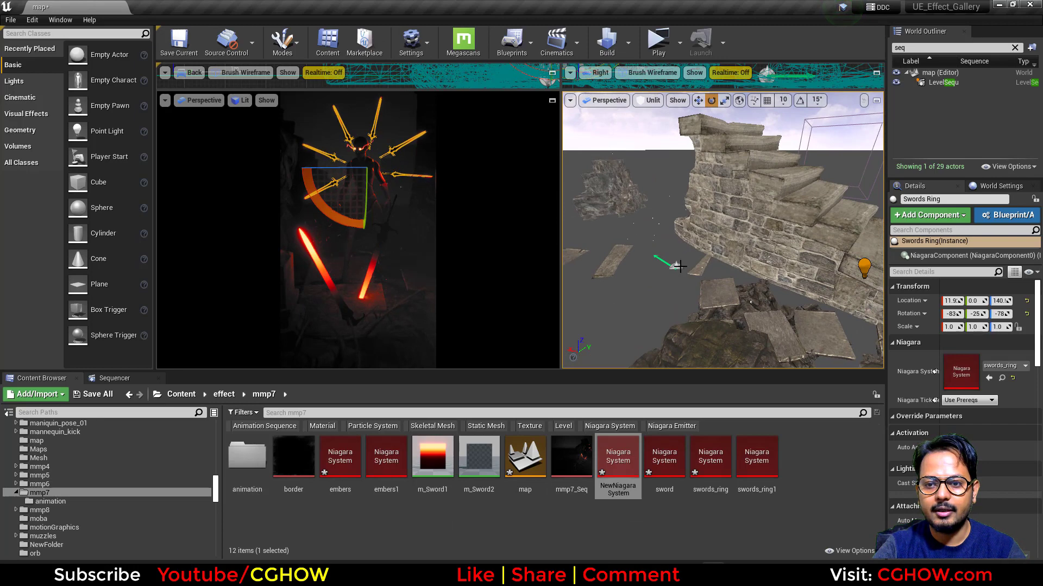
{"action": "left_click", "coordinate": [678, 265]}
{"action": "key", "text": "ctrl+e"}
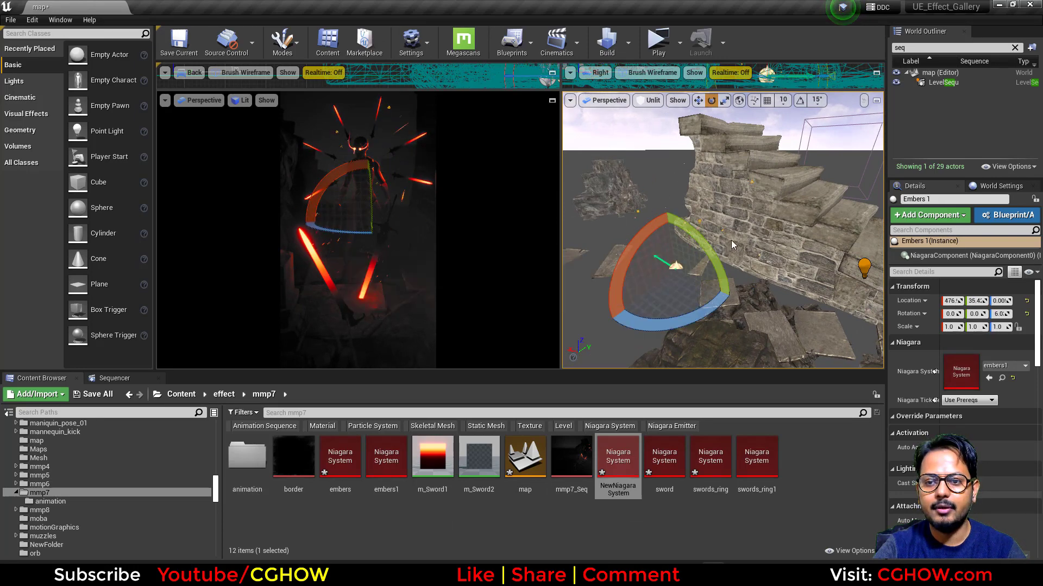
{"action": "scroll", "coordinate": [426, 230], "scroll_direction": "down", "scroll_amount": 2}
{"action": "right_click_drag", "start_coordinate": [413, 231], "coordinate": [335, 239]}
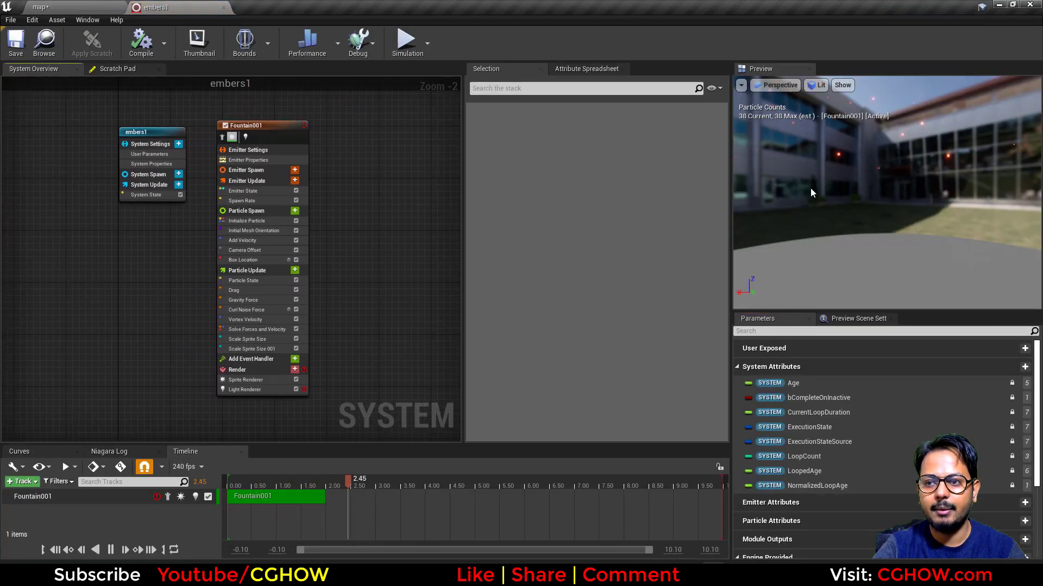
{"action": "scroll", "coordinate": [300, 241], "scroll_direction": "up", "scroll_amount": 2}
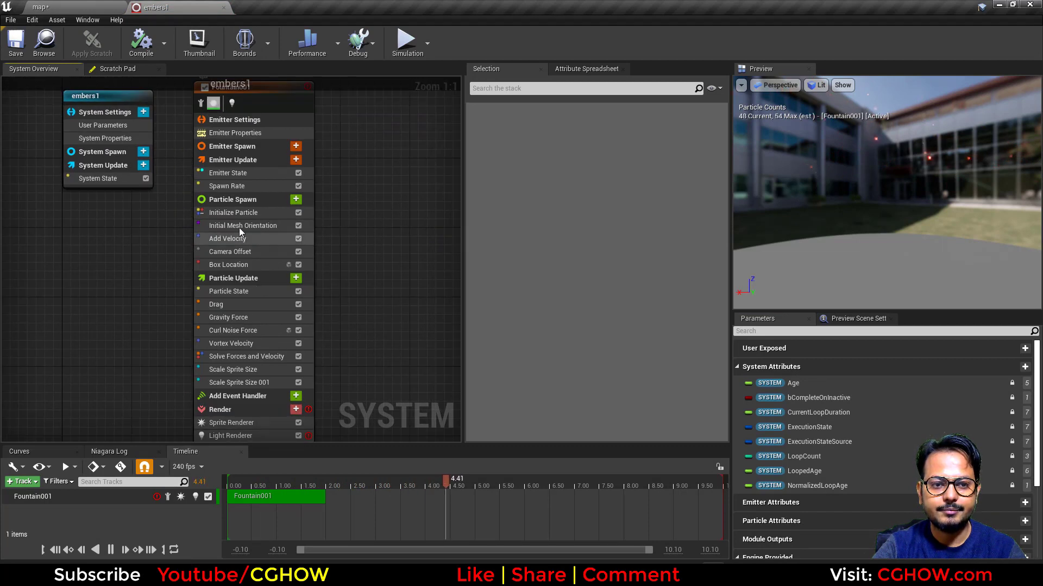
- Check the Spawn Rate and Initialize Particle settings of Fountain001 and delete its Initial Mesh Orientation module
{"action": "left_click", "coordinate": [243, 187]}
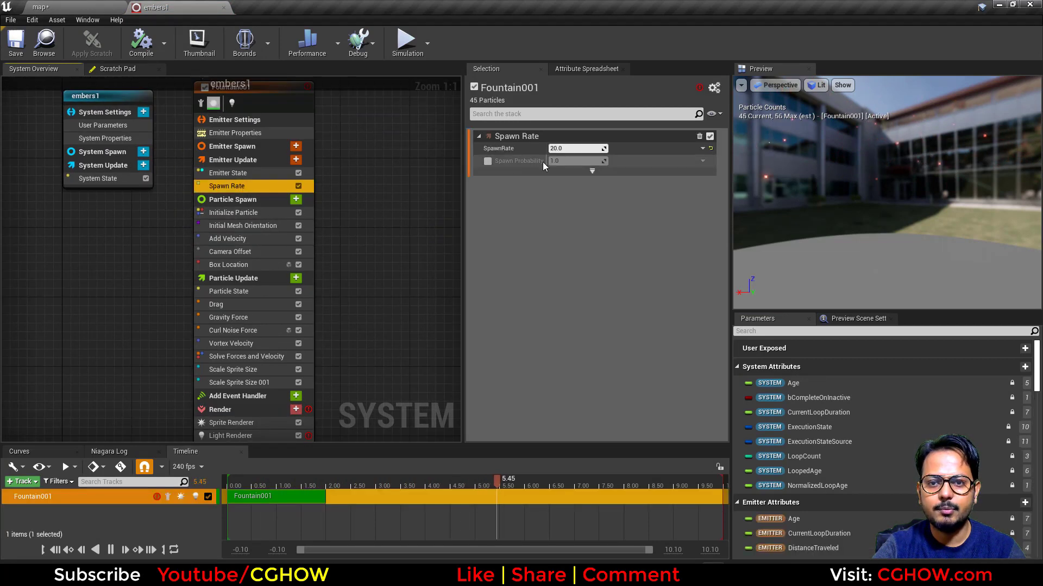
{"action": "left_click", "coordinate": [260, 214]}
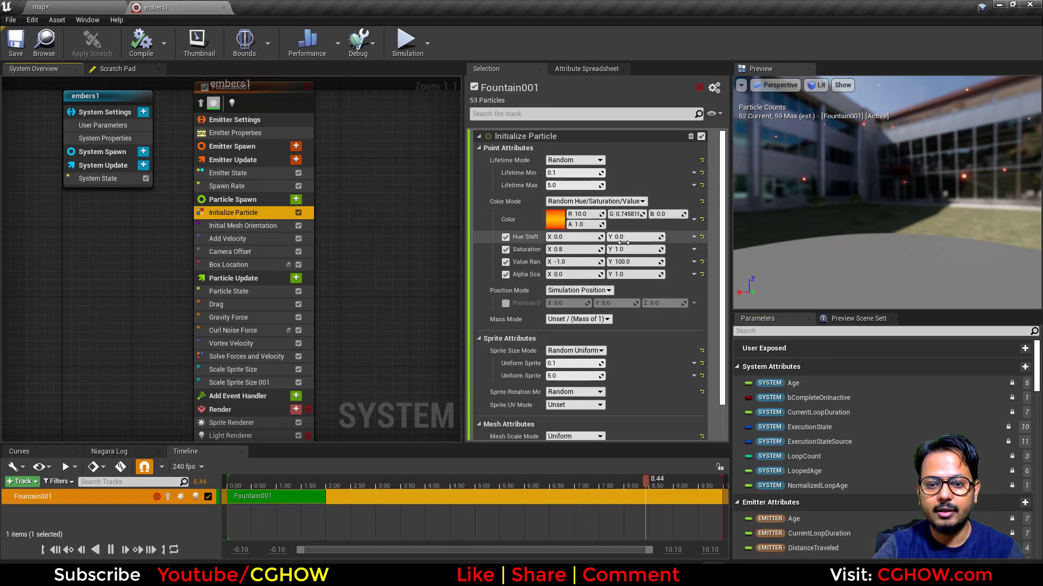
{"action": "scroll", "coordinate": [543, 261], "scroll_direction": "down", "scroll_amount": 1}
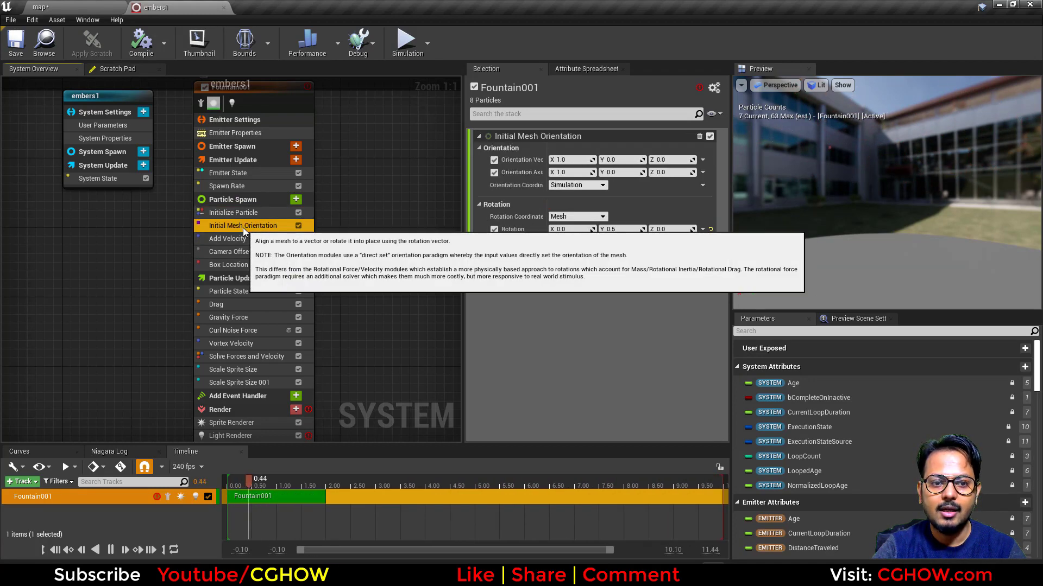
{"action": "left_click", "coordinate": [243, 227]}
{"action": "key", "text": "Delete"}
- Review the Add Velocity module, turn on debug drawing for Box Location, and inspect the spawn box in the preview and the level
{"action": "left_click", "coordinate": [274, 229]}
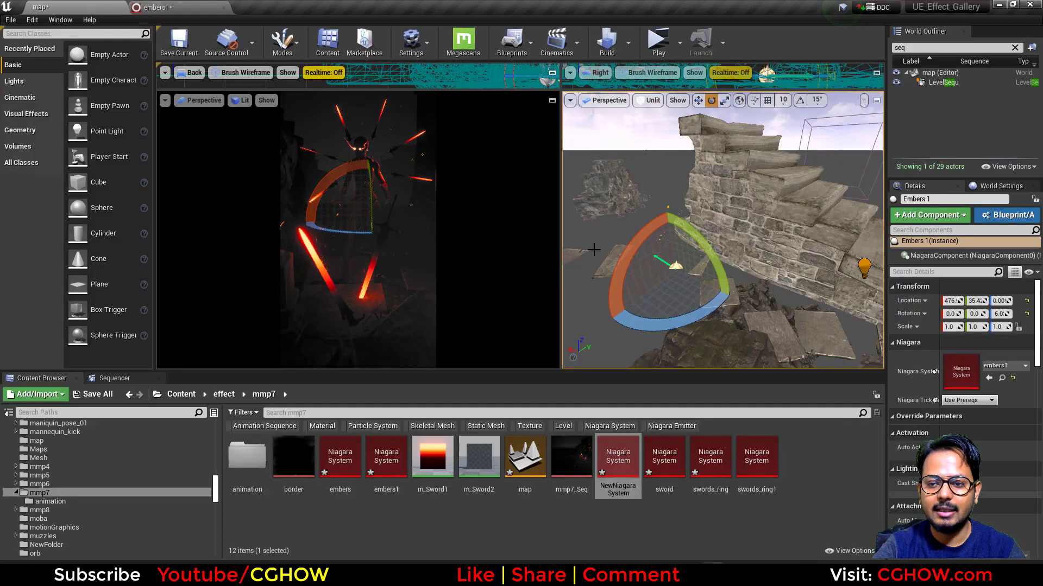
{"action": "middle_click_drag", "start_coordinate": [785, 326], "coordinate": [723, 237]}
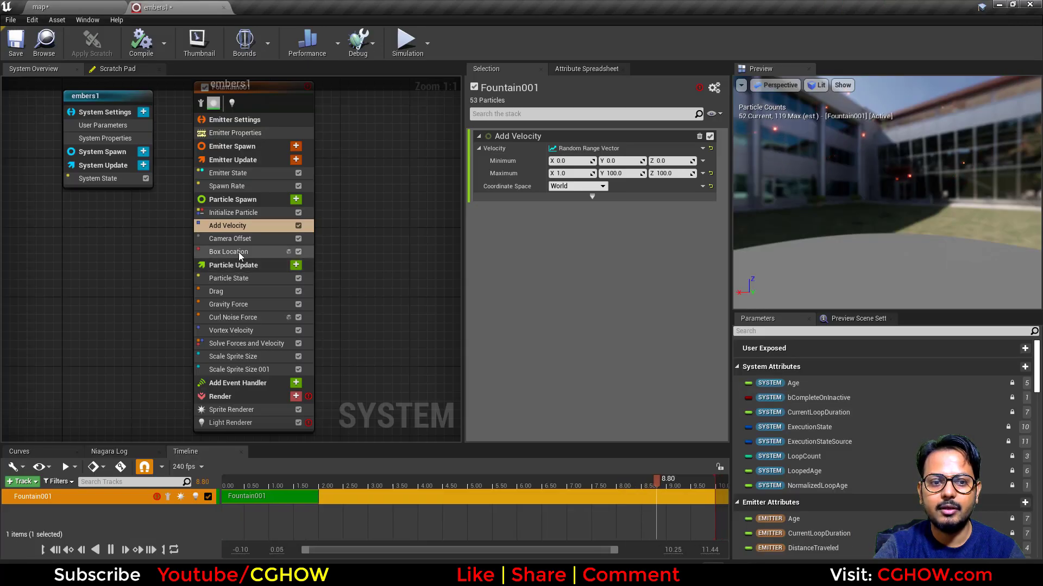
{"action": "left_click", "coordinate": [244, 252]}
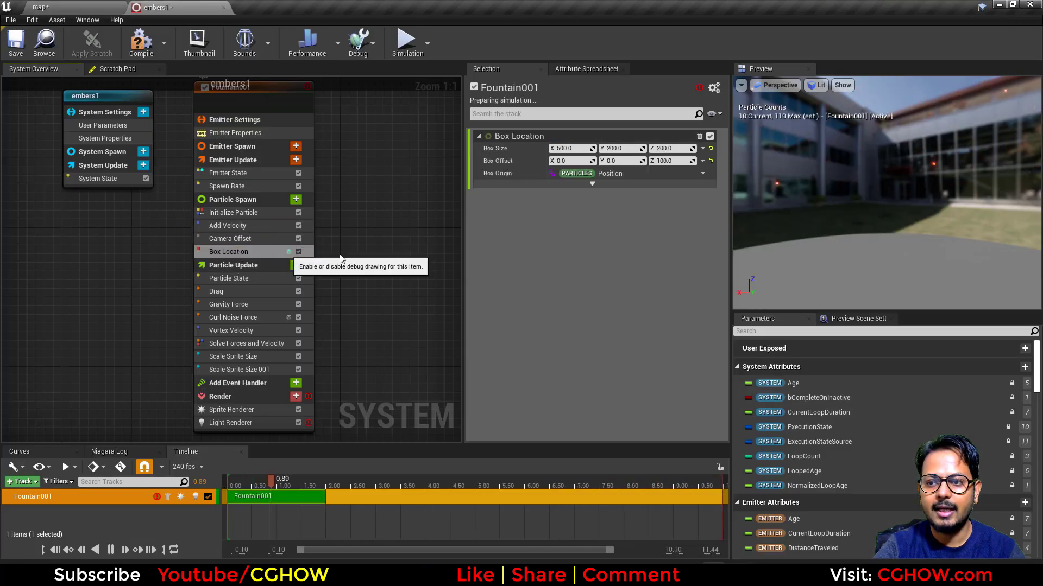
{"action": "left_click_drag", "start_coordinate": [859, 210], "coordinate": [857, 220]}
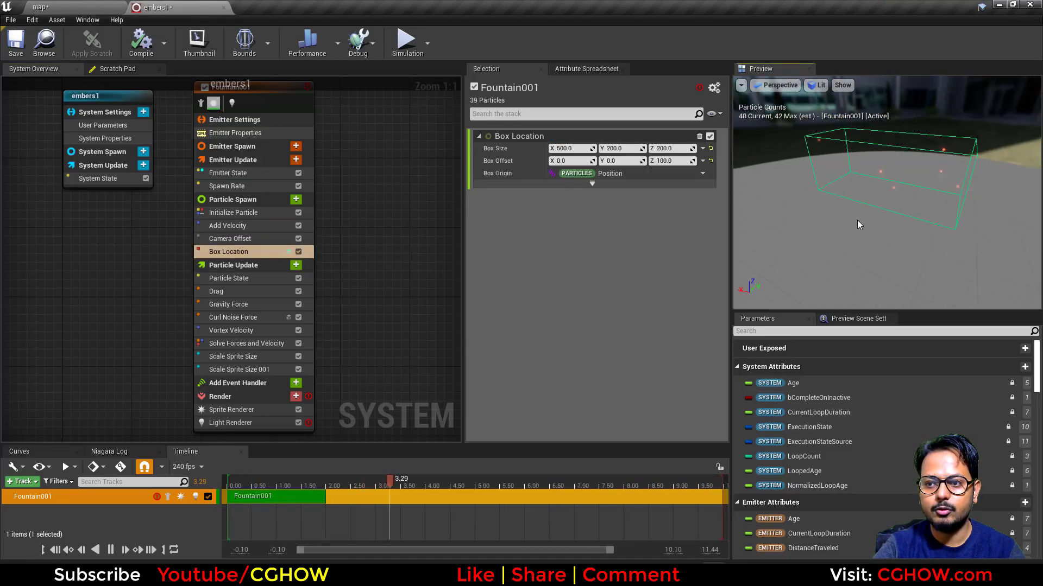
{"action": "left_click", "coordinate": [82, 5]}
{"action": "left_click_drag", "start_coordinate": [722, 266], "coordinate": [660, 294], "text": "alt"}
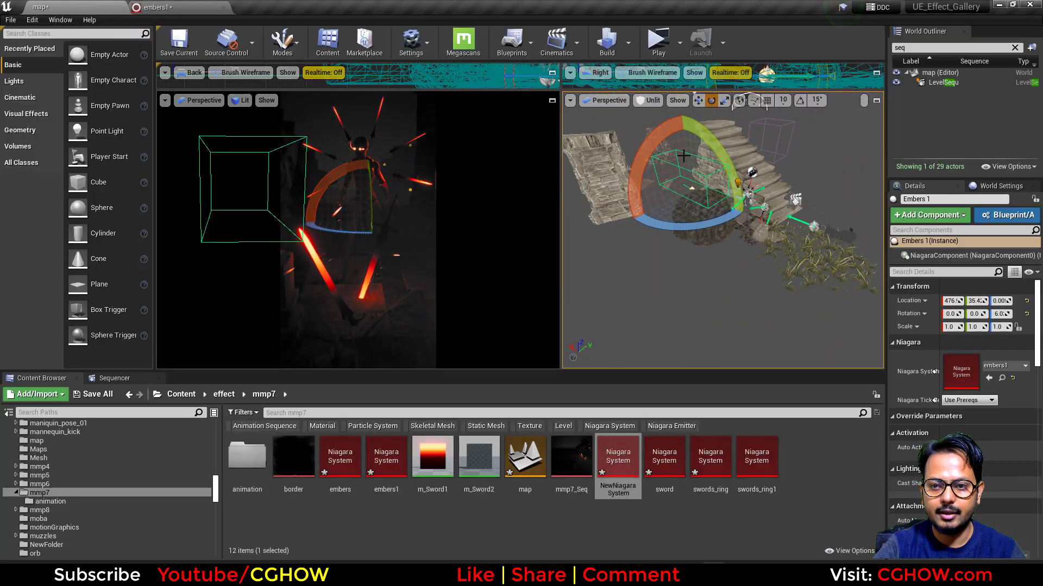
{"action": "left_click", "coordinate": [162, 7]}
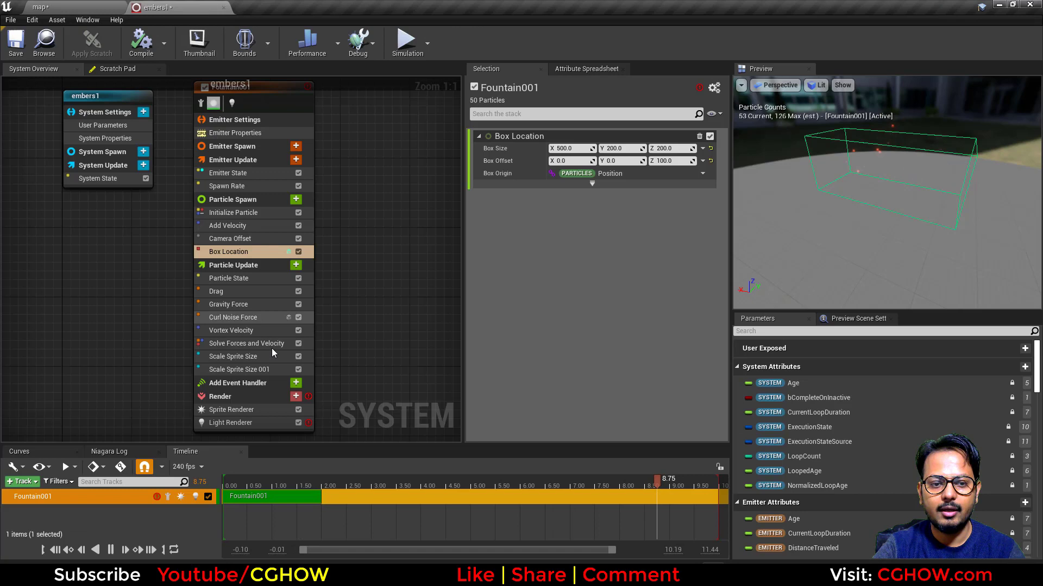
- Review Fountain001's Particle Update modules: Drag, Gravity Force, Curl Noise Force, Vortex Velocity, Scale Sprite Size and Scale Sprite Size 001
{"action": "left_click", "coordinate": [239, 293]}
{"action": "left_click", "coordinate": [250, 305]}
{"action": "left_click", "coordinate": [258, 318]}
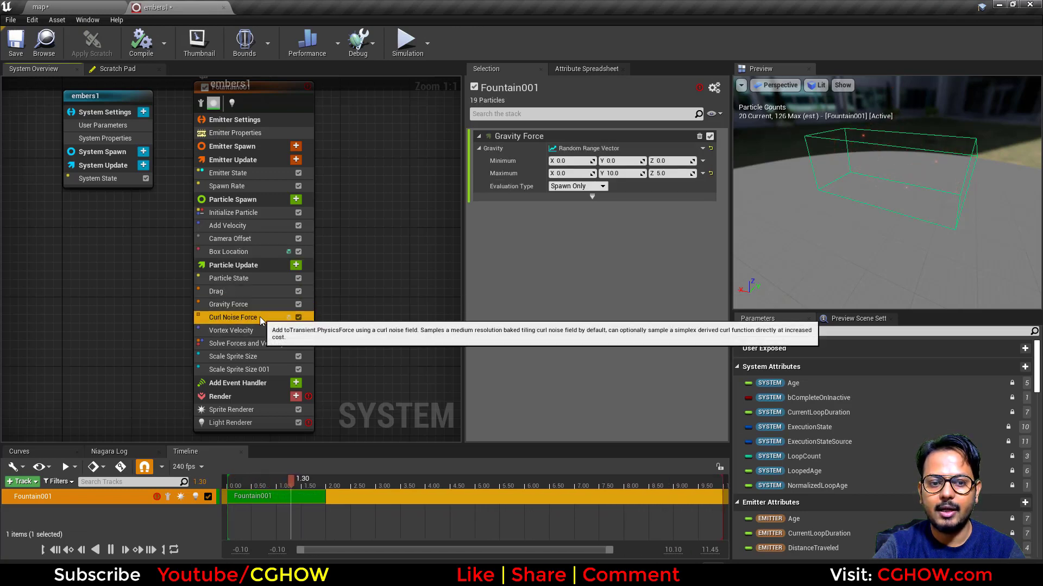
{"action": "left_click", "coordinate": [257, 331]}
{"action": "left_click", "coordinate": [262, 356]}
{"action": "left_click", "coordinate": [262, 370]}
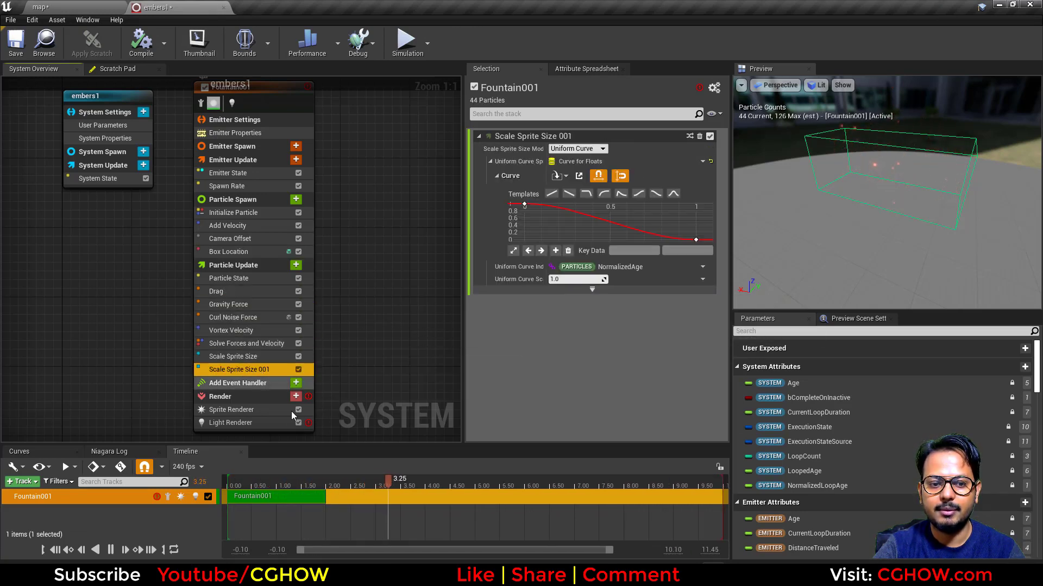
- Delete the Light Renderer from the Fountain001 emitter and return to the map level
{"action": "left_click", "coordinate": [265, 426]}
{"action": "key", "text": "Delete"}
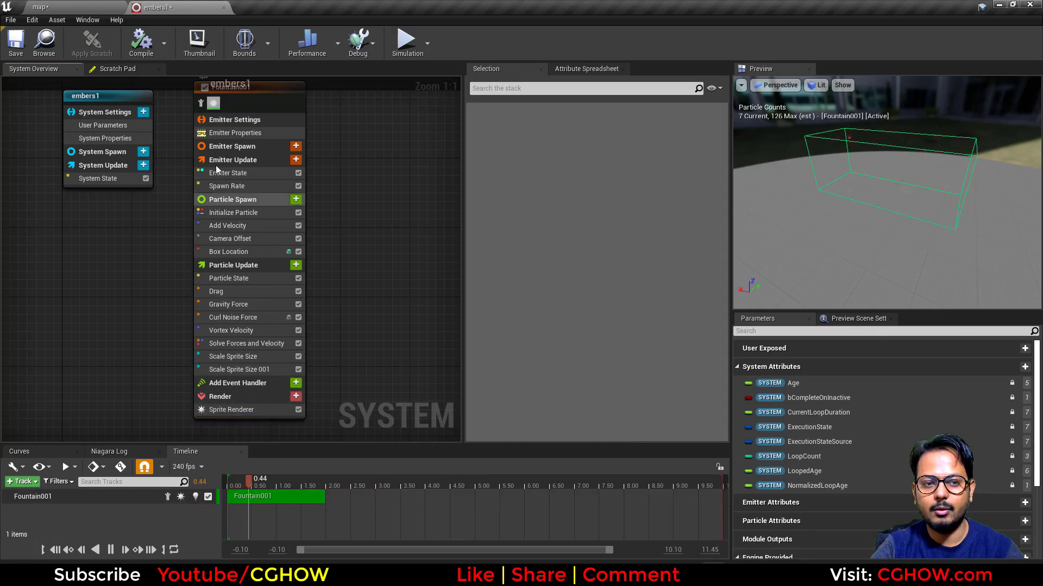
{"action": "right_click_drag", "start_coordinate": [356, 222], "coordinate": [409, 285]}
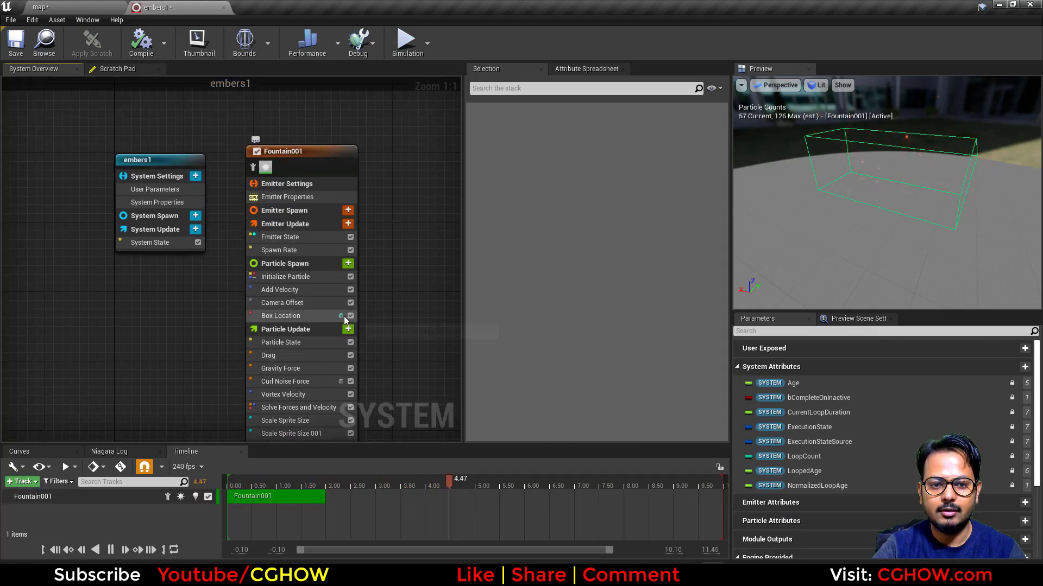
{"action": "left_click", "coordinate": [76, 7]}
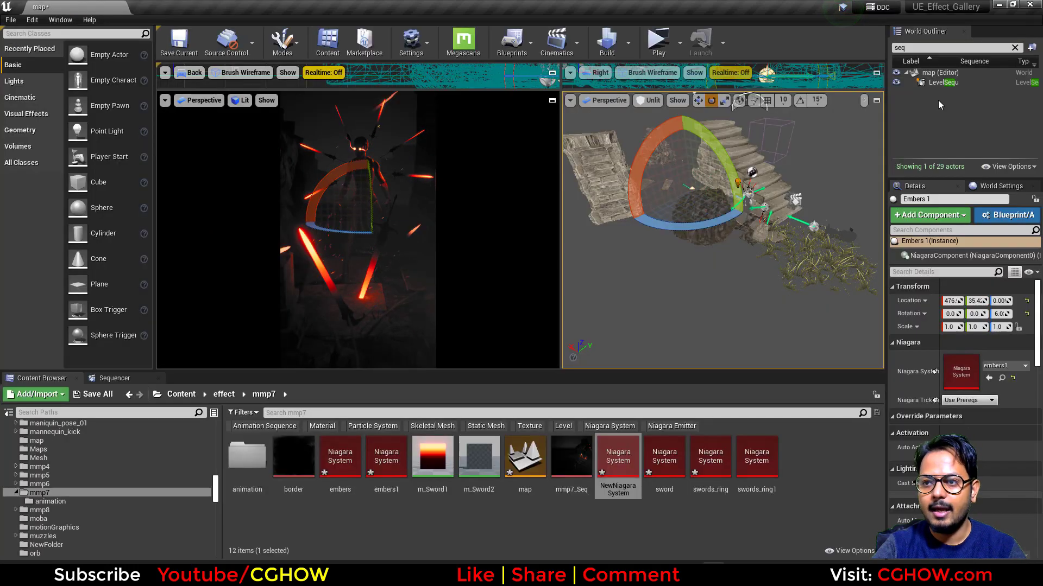
- Filter the World Outliner by "pos", select the PostProcessVolume, and widen the area showing its details
{"action": "left_click_drag", "start_coordinate": [917, 48], "coordinate": [811, 46]}
{"action": "type", "text": "po"}
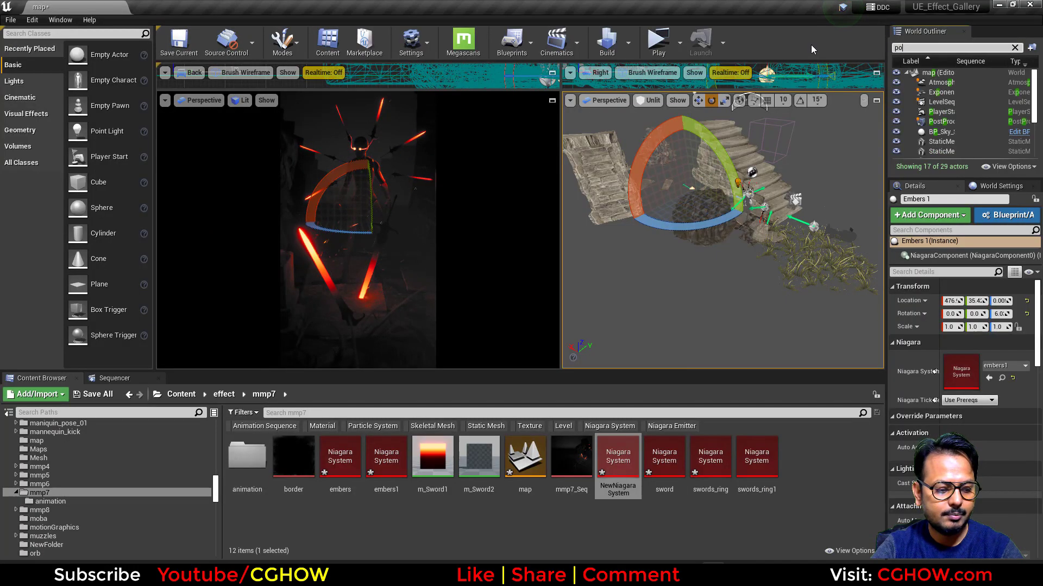
{"action": "type", "text": "s"}
{"action": "left_click", "coordinate": [963, 83]}
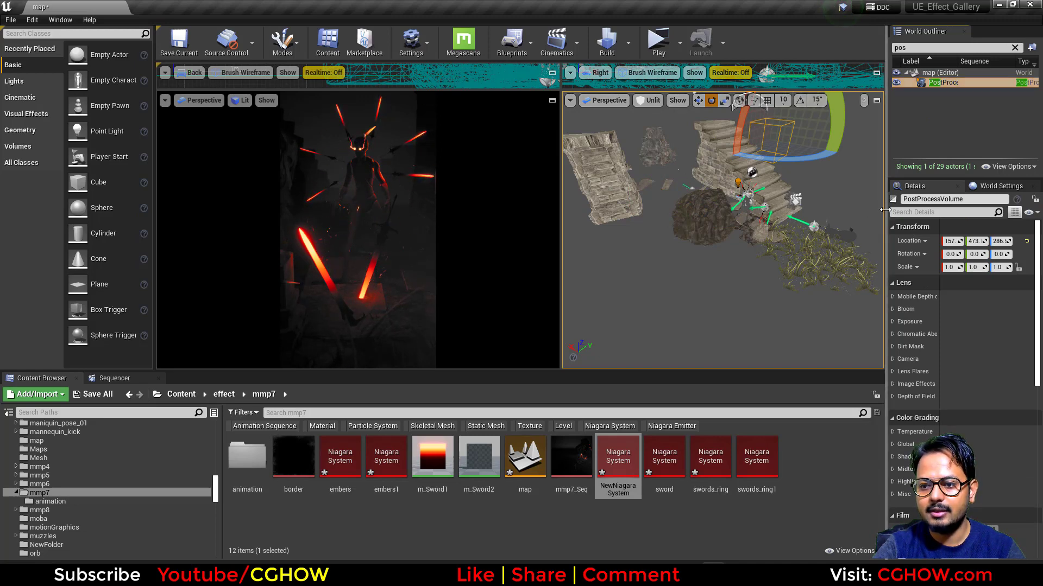
{"action": "left_click_drag", "start_coordinate": [885, 207], "coordinate": [842, 207]}
- Try a Shadows Saturation of 1 on the PostProcessVolume and set it back to 0
{"action": "scroll", "coordinate": [960, 392], "scroll_direction": "down", "scroll_amount": 8}
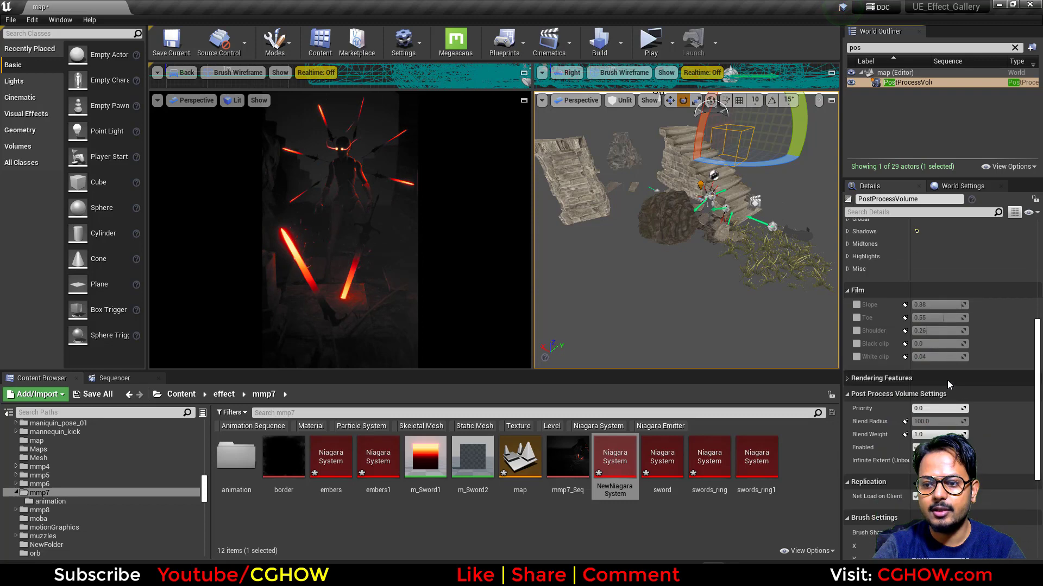
{"action": "left_click", "coordinate": [847, 232]}
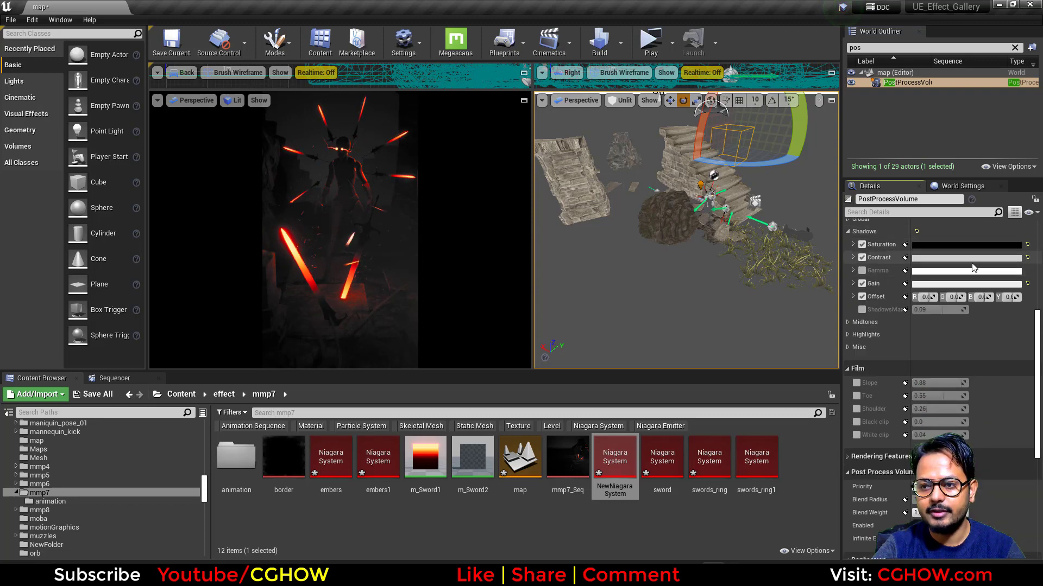
{"action": "left_click", "coordinate": [852, 245]}
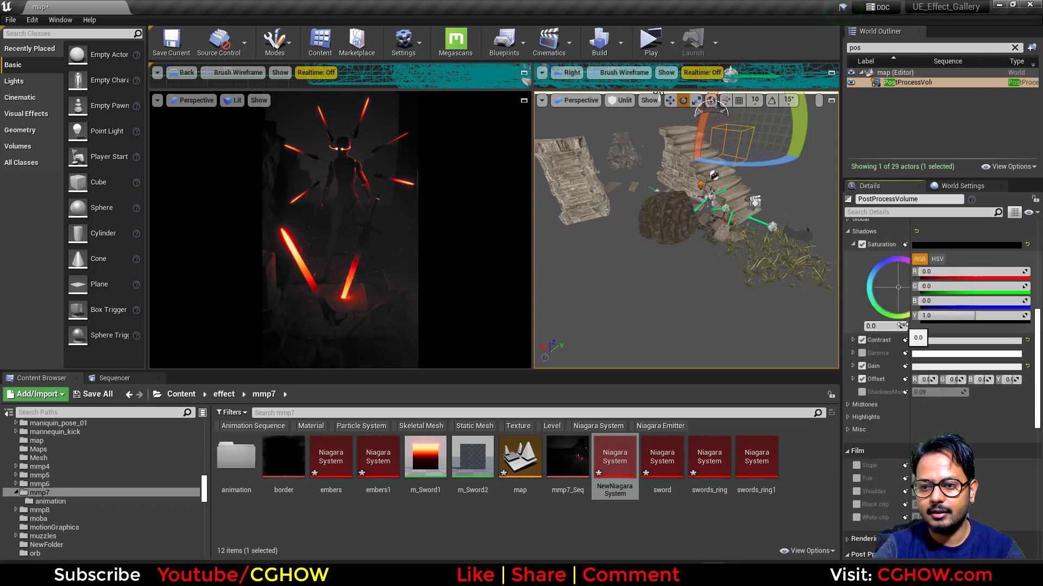
{"action": "left_click", "coordinate": [890, 325]}
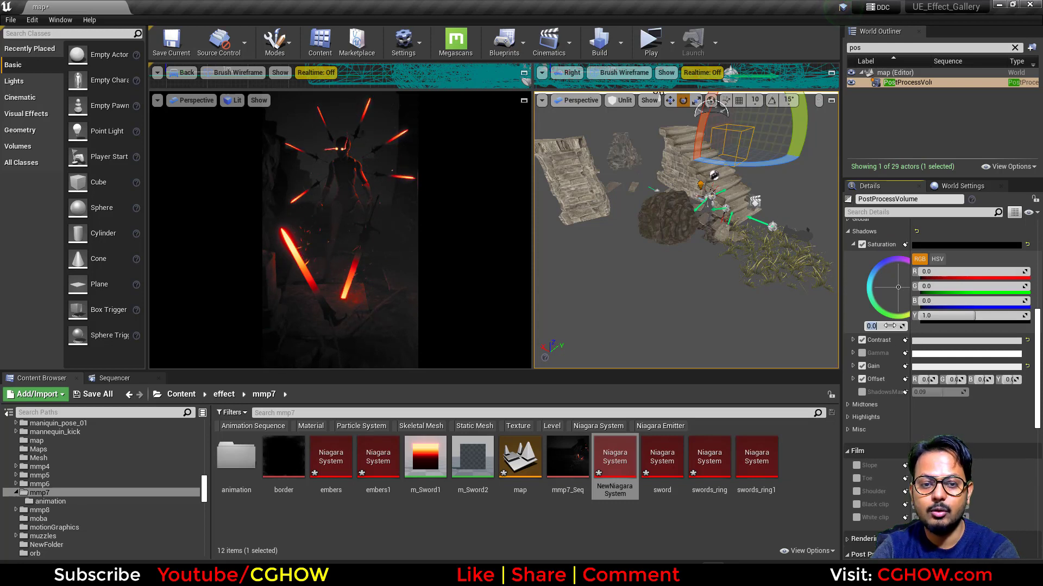
{"action": "type", "text": "1"}
{"action": "key", "text": "Return"}
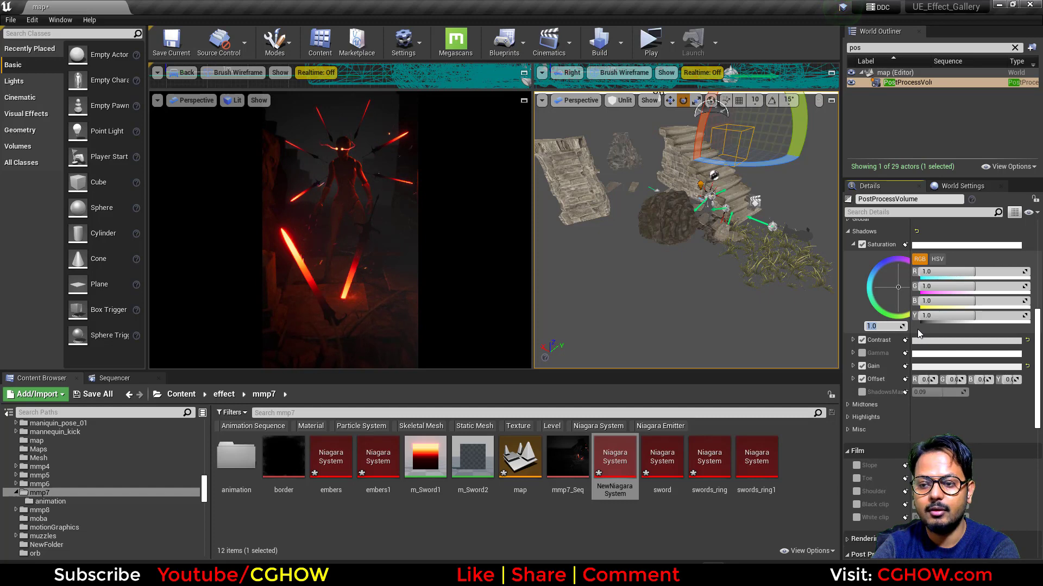
{"action": "type", "text": "0"}
{"action": "key", "text": "Return"}
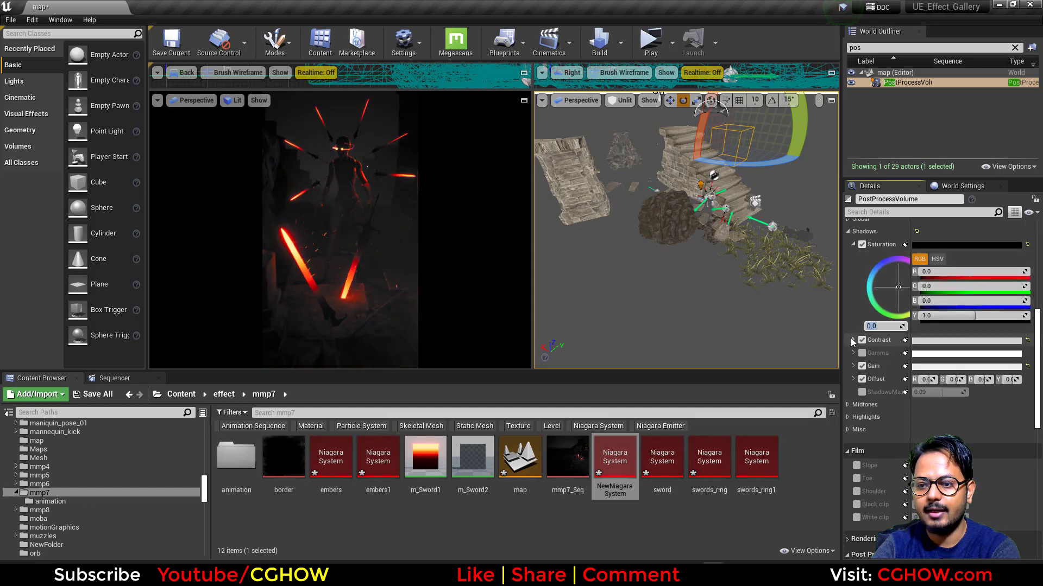
- Try a higher Shadows Contrast on the PostProcessVolume and set the value to 0.64
{"action": "left_click", "coordinate": [852, 340]}
{"action": "left_click_drag", "start_coordinate": [902, 422], "coordinate": [945, 422]}
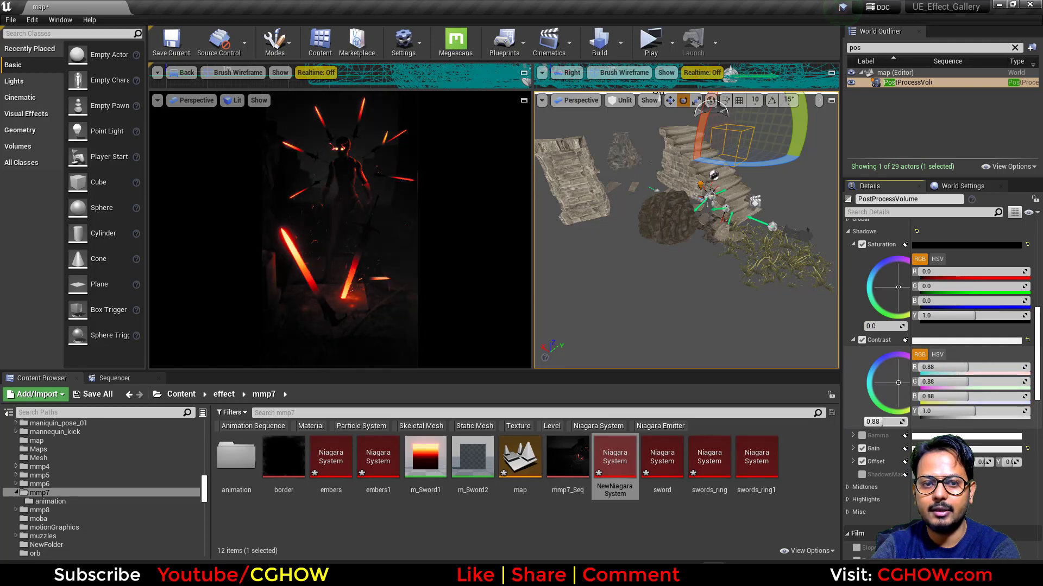
{"action": "left_click", "coordinate": [888, 423]}
{"action": "type", "text": "0.64"}
{"action": "key", "text": "Return"}
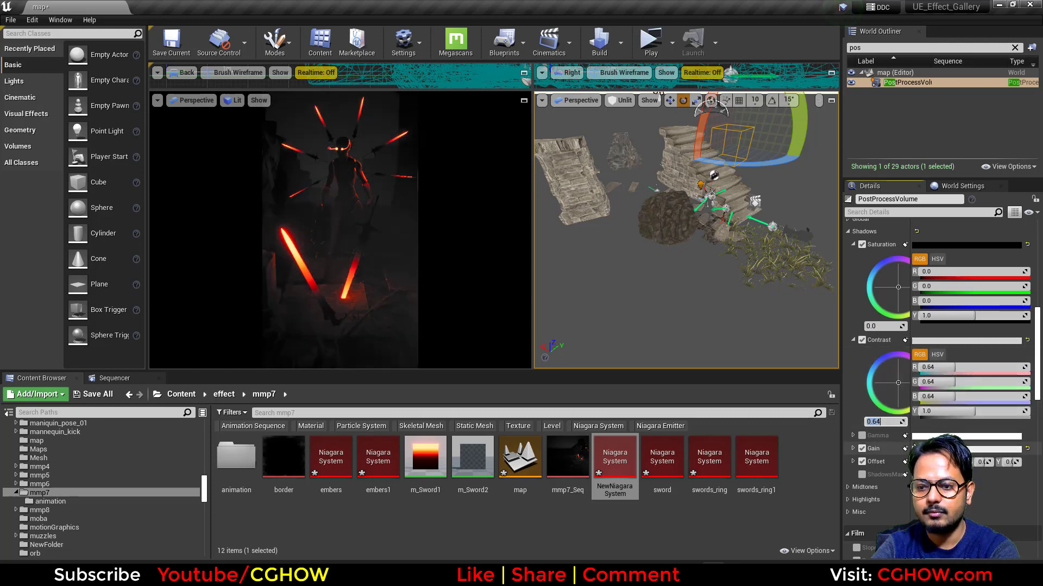
- Test the PostProcessVolume's Shadows Gain at 0, set it to 0.8, and look over the volume's remaining settings
{"action": "scroll", "coordinate": [871, 450], "scroll_direction": "down", "scroll_amount": 4}
{"action": "left_click", "coordinate": [852, 362]}
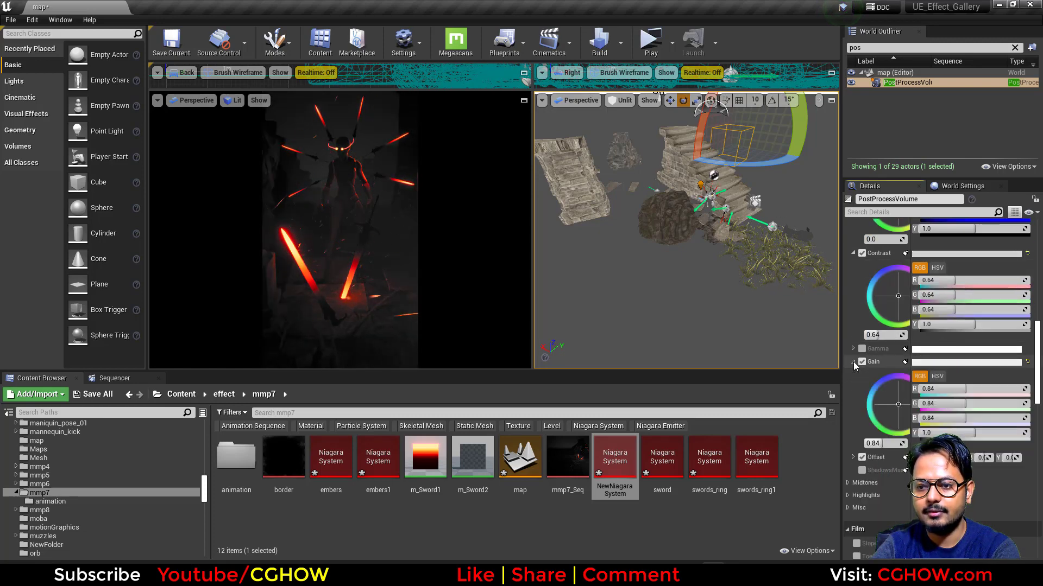
{"action": "mouse_move", "coordinate": [884, 444]}
{"action": "left_mouse_down"}
{"action": "mouse_move", "coordinate": [895, 443]}
{"action": "mouse_move", "coordinate": [871, 443]}
{"action": "mouse_move", "coordinate": [906, 443]}
{"action": "mouse_move", "coordinate": [864, 444]}
{"action": "left_mouse_up"}
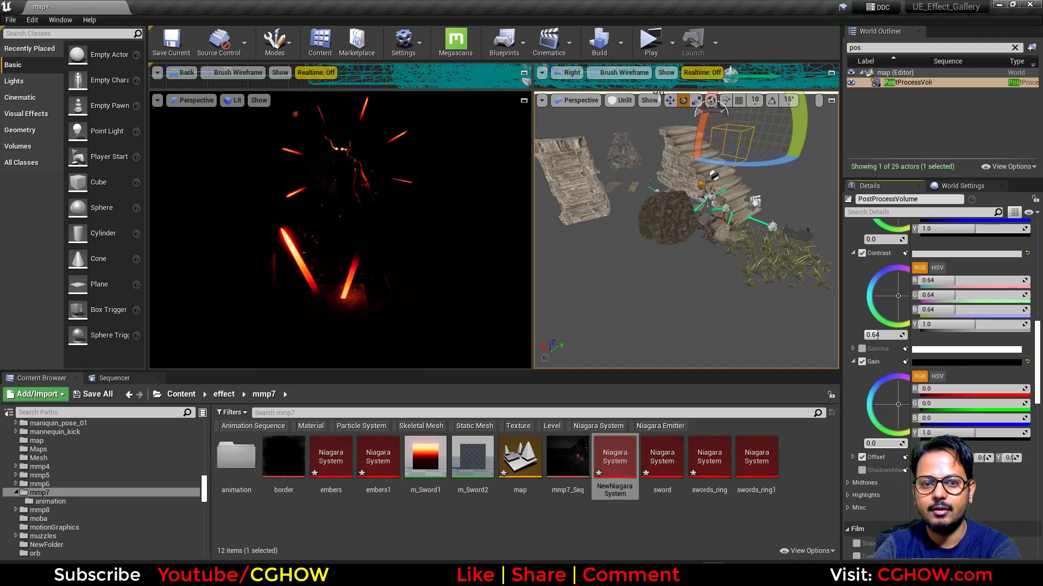
{"action": "left_click", "coordinate": [884, 443]}
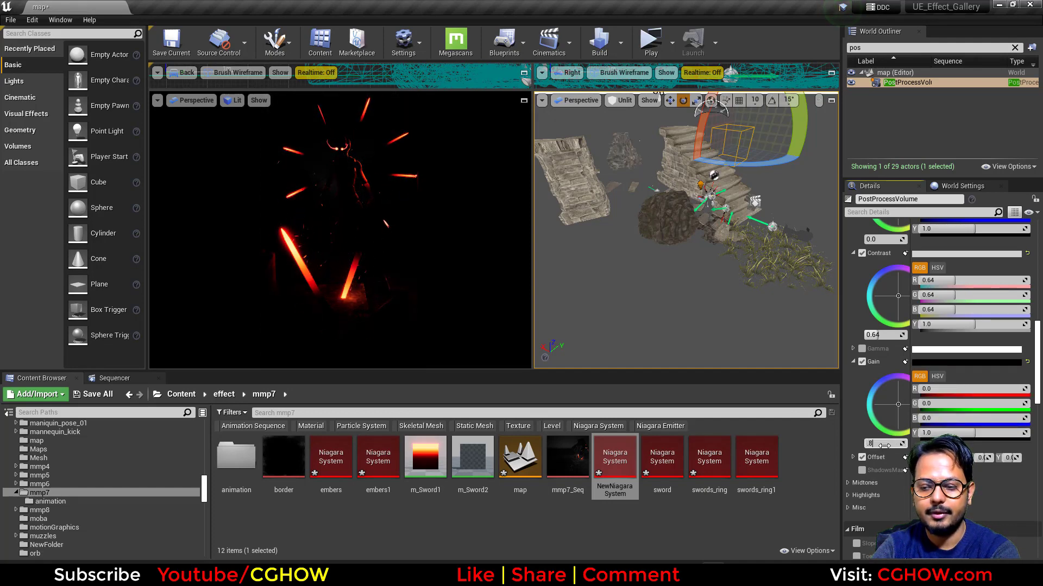
{"action": "type", "text": ".8"}
{"action": "key", "text": "Return"}
{"action": "scroll", "coordinate": [937, 410], "scroll_direction": "down", "scroll_amount": 10}
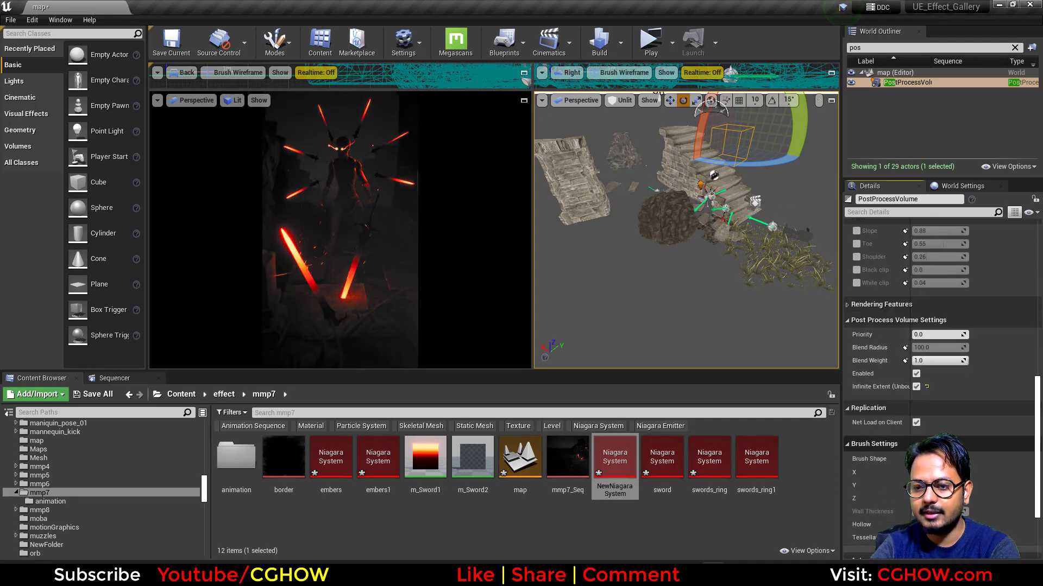
{"action": "scroll", "coordinate": [984, 430], "scroll_direction": "down", "scroll_amount": 5}
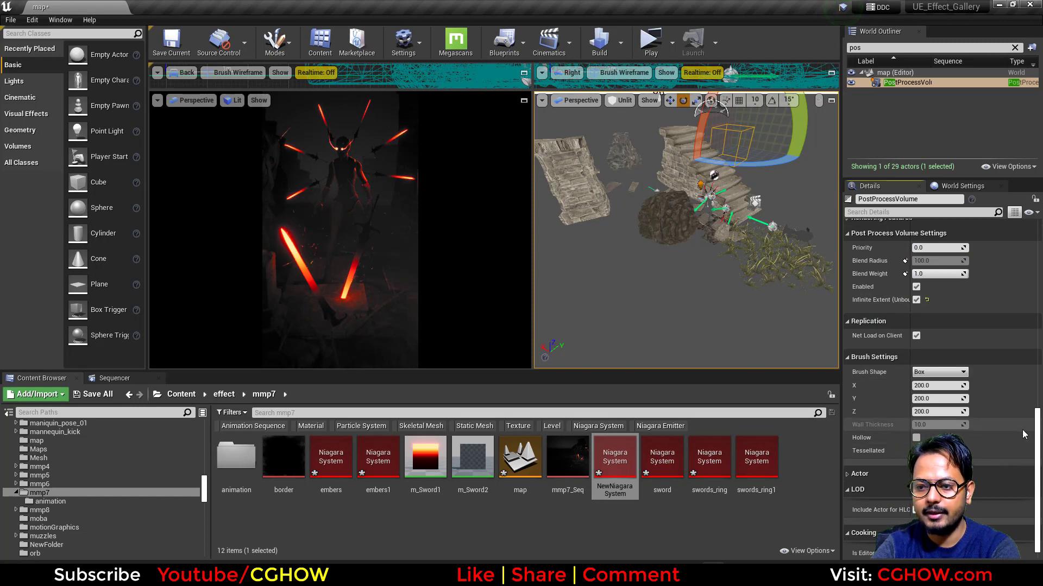
{"action": "left_click_drag", "start_coordinate": [1036, 435], "coordinate": [1040, 180]}
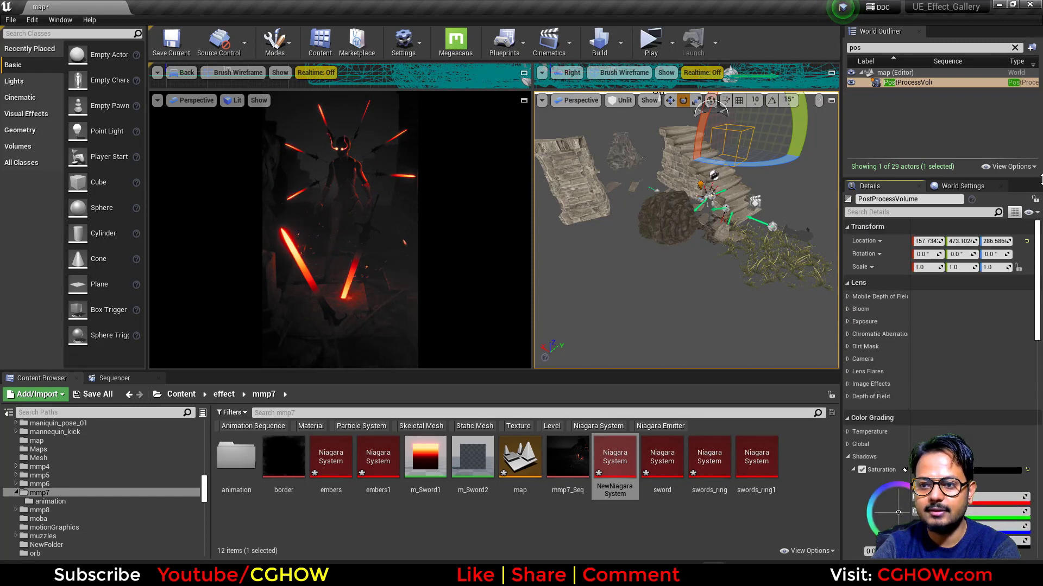
- Filter the World Outliner by "fog", select the ExponentialHeightFog actor, and examine its fog density, inscattering and start distance settings
{"action": "left_click", "coordinate": [935, 47]}
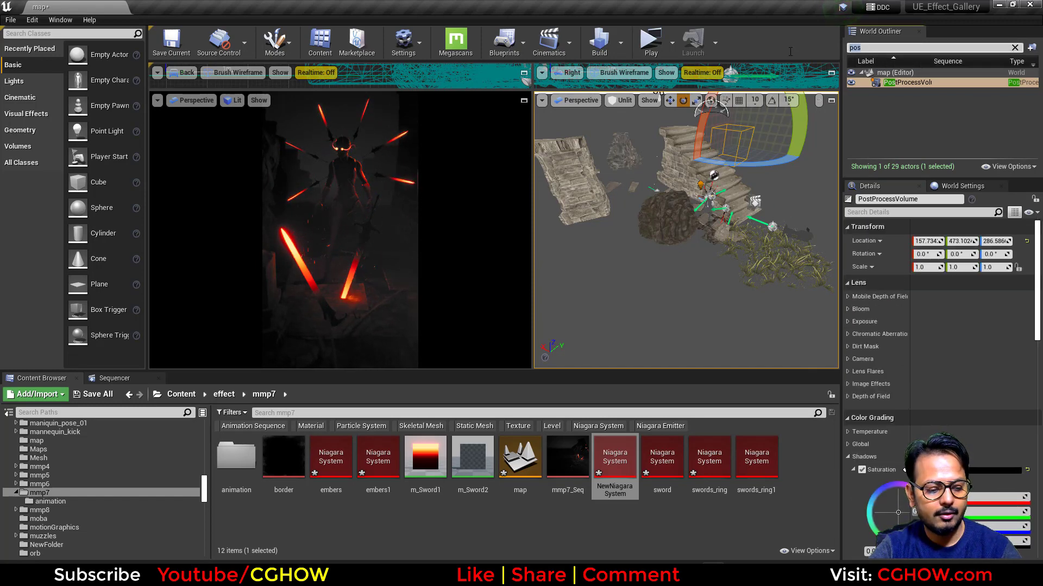
{"action": "type", "text": "fog"}
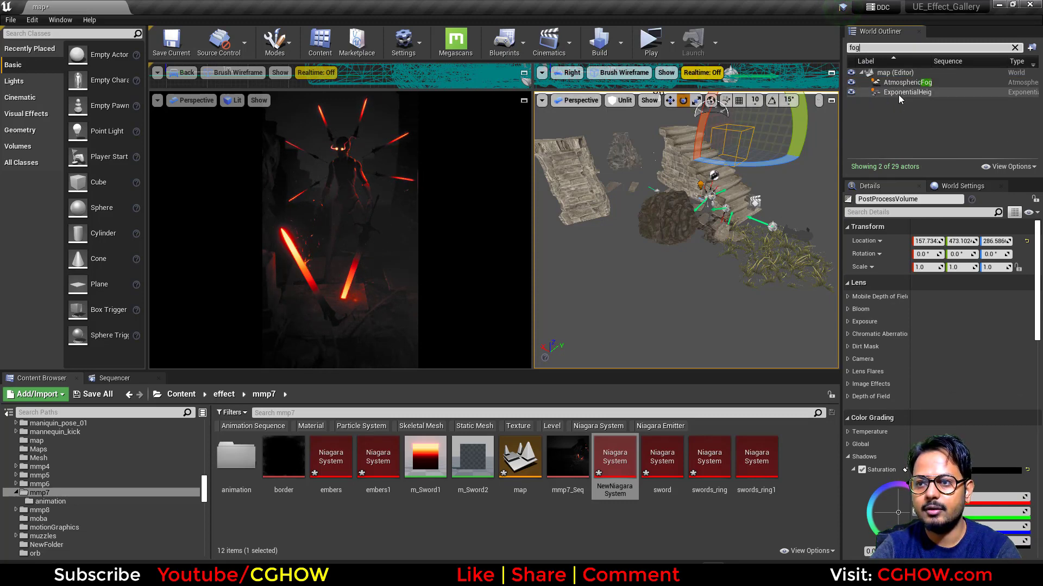
{"action": "left_click", "coordinate": [898, 93]}
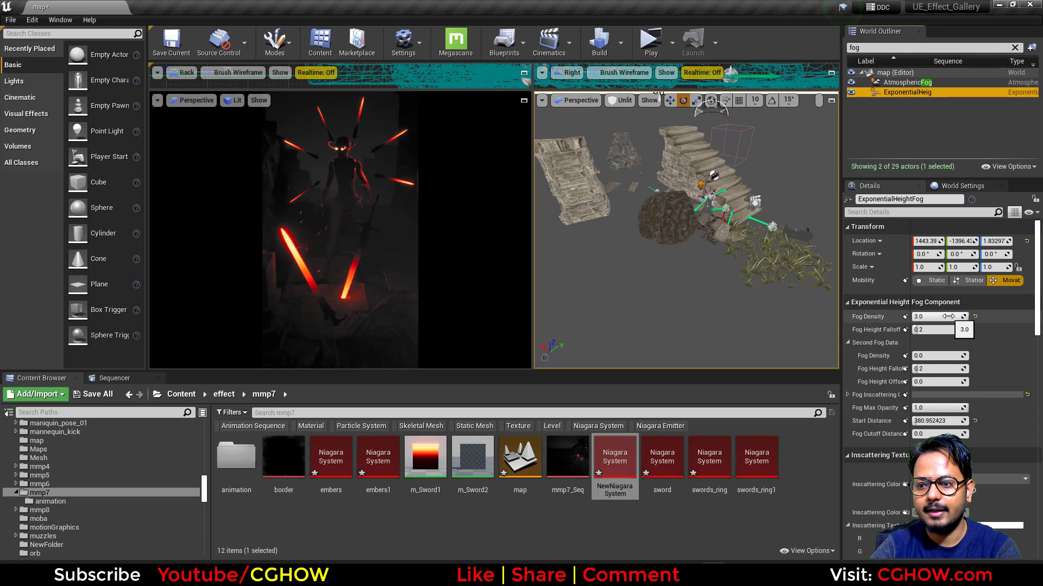
{"action": "scroll", "coordinate": [923, 350], "scroll_direction": "down", "scroll_amount": 1}
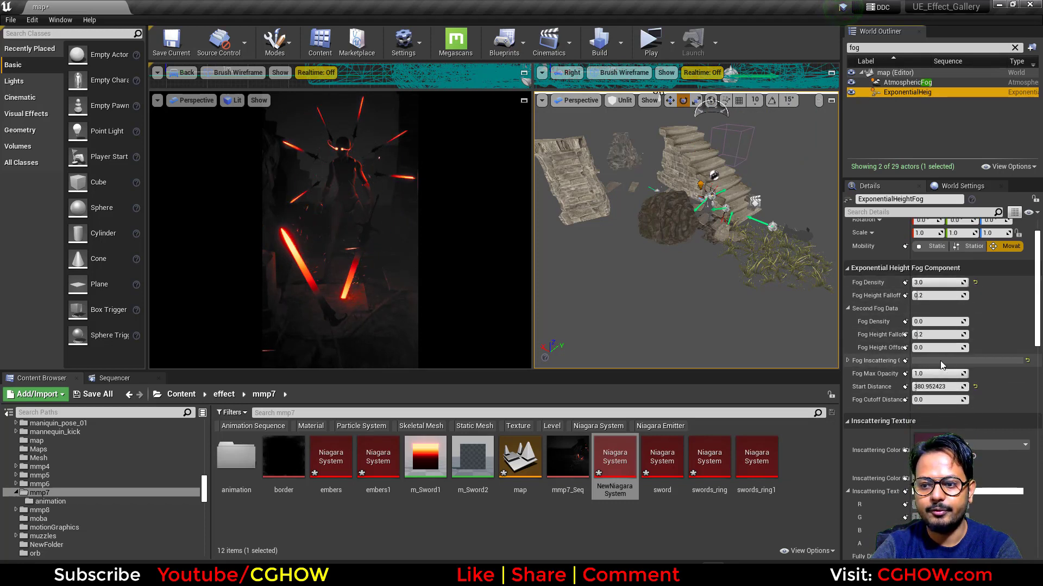
{"action": "scroll", "coordinate": [939, 360], "scroll_direction": "up", "scroll_amount": 1}
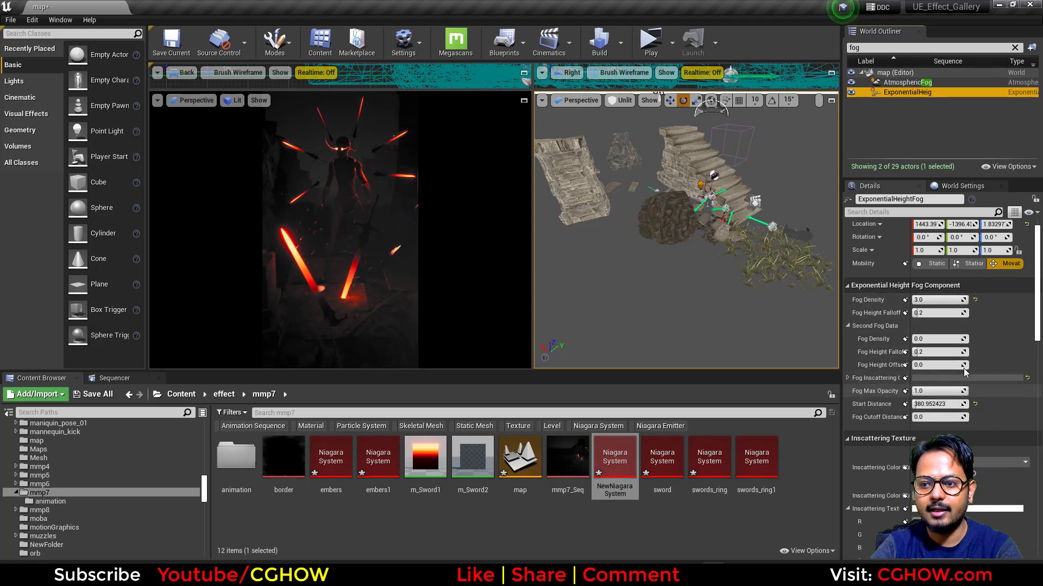
- Try Fog Density values of 0, 1 and 2 on the ExponentialHeightFog actor to compare their effect on the scene
{"action": "left_click", "coordinate": [941, 301]}
{"action": "type", "text": "0"}
{"action": "key", "text": "Return"}
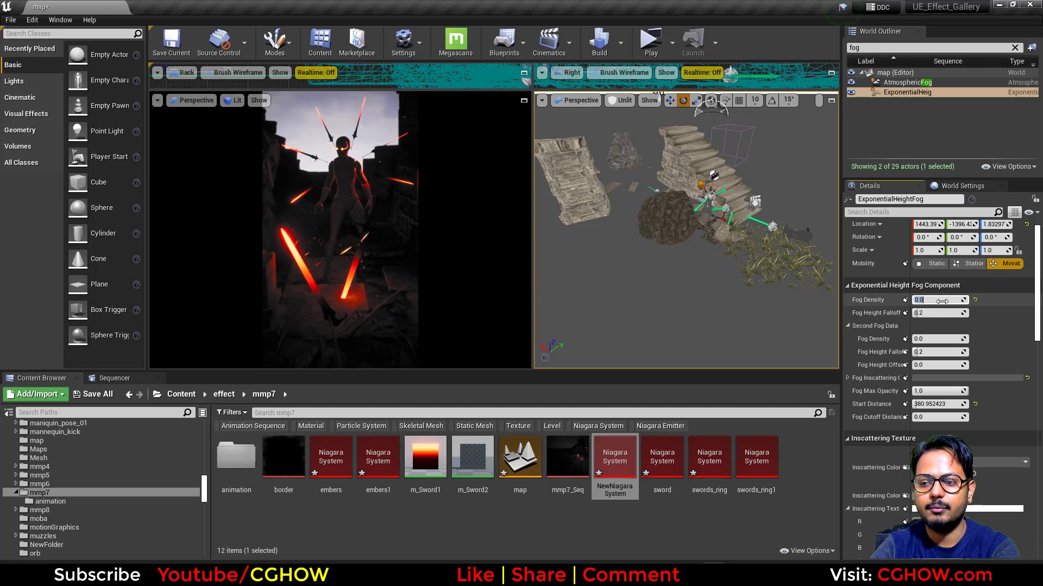
{"action": "type", "text": "1"}
{"action": "key", "text": "Return"}
{"action": "type", "text": "2"}
{"action": "key", "text": "BackSpace"}
{"action": "type", "text": "5"}
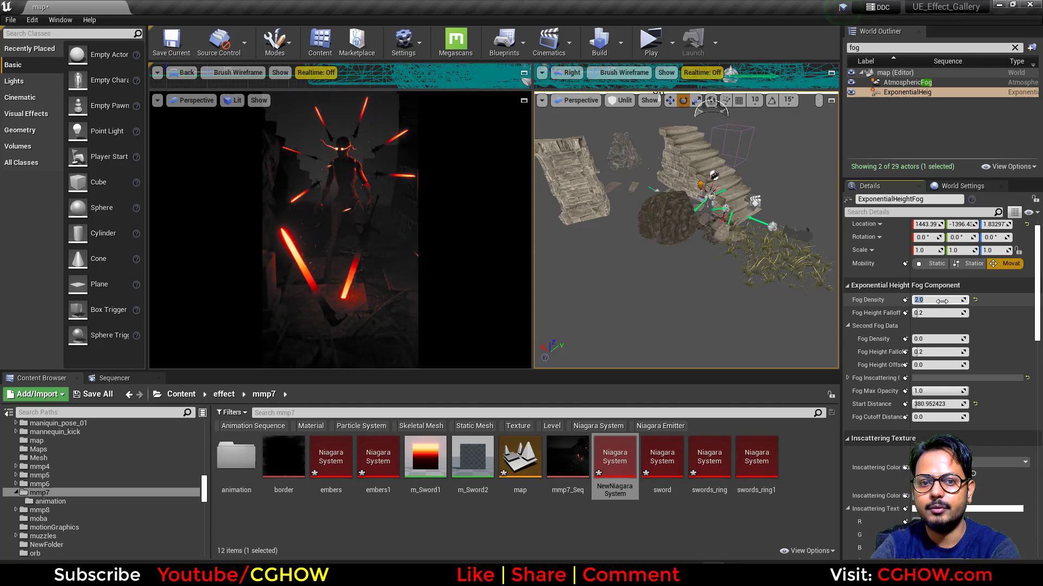
{"action": "key", "text": "Return"}
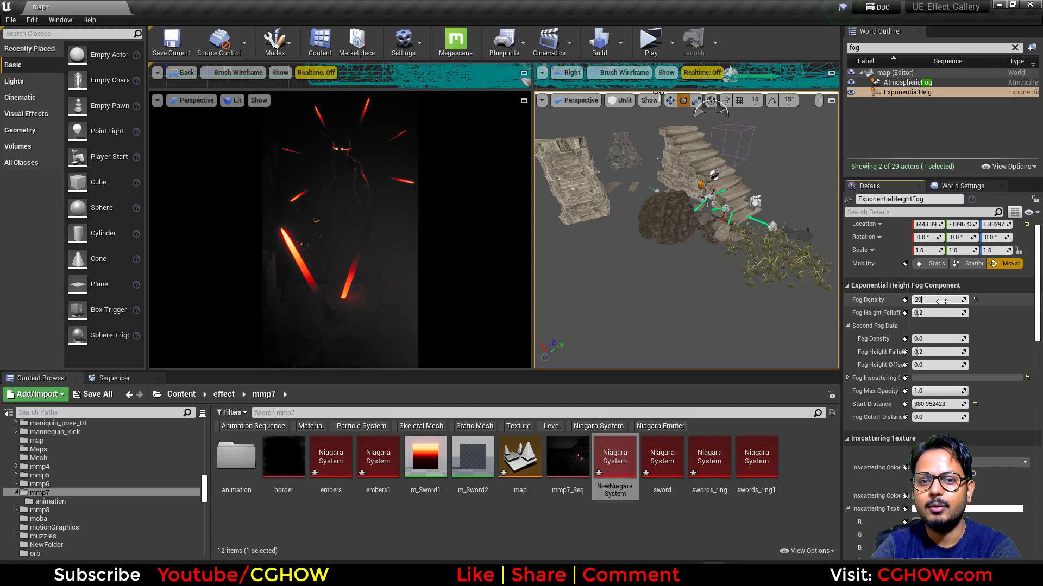
- Try a Fog Density of 20 on the ExponentialHeightFog actor and set it back to 3
{"action": "type", "text": "20"}
{"action": "key", "text": "Return"}
{"action": "type", "text": "3"}
{"action": "key", "text": "Return"}
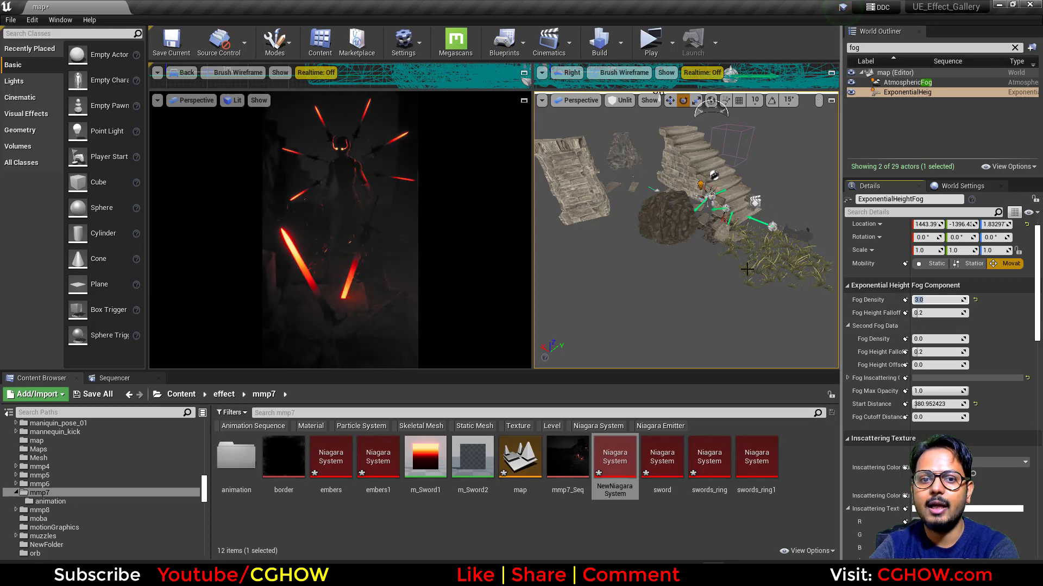
- Maximize the lit perspective viewport and switch it to immersive full-screen mode to view the finished sword scene
{"action": "scroll", "coordinate": [859, 363], "scroll_direction": "down", "scroll_amount": 3}
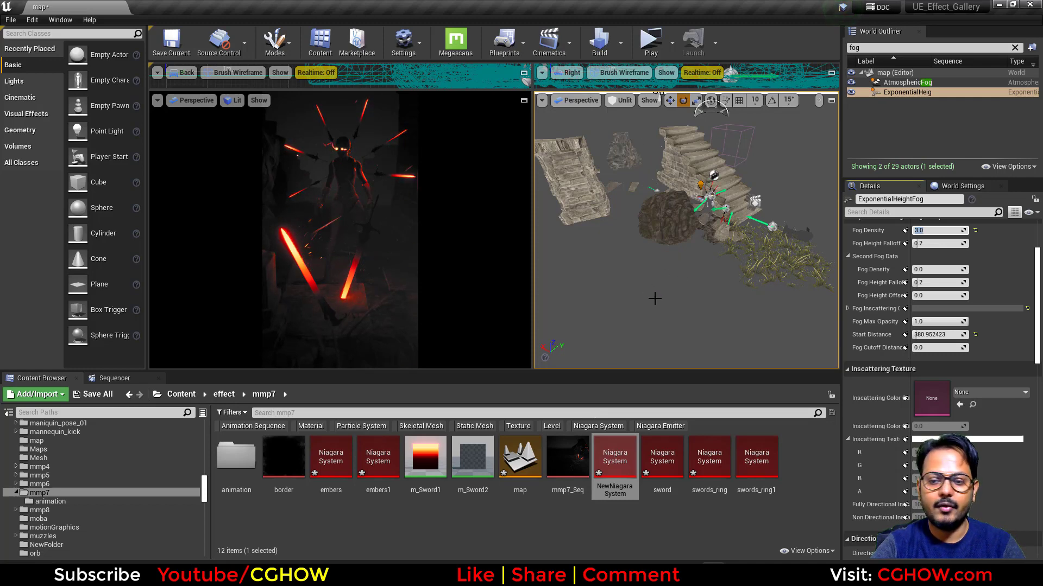
{"action": "left_click_drag", "start_coordinate": [655, 299], "coordinate": [651, 228], "text": "alt"}
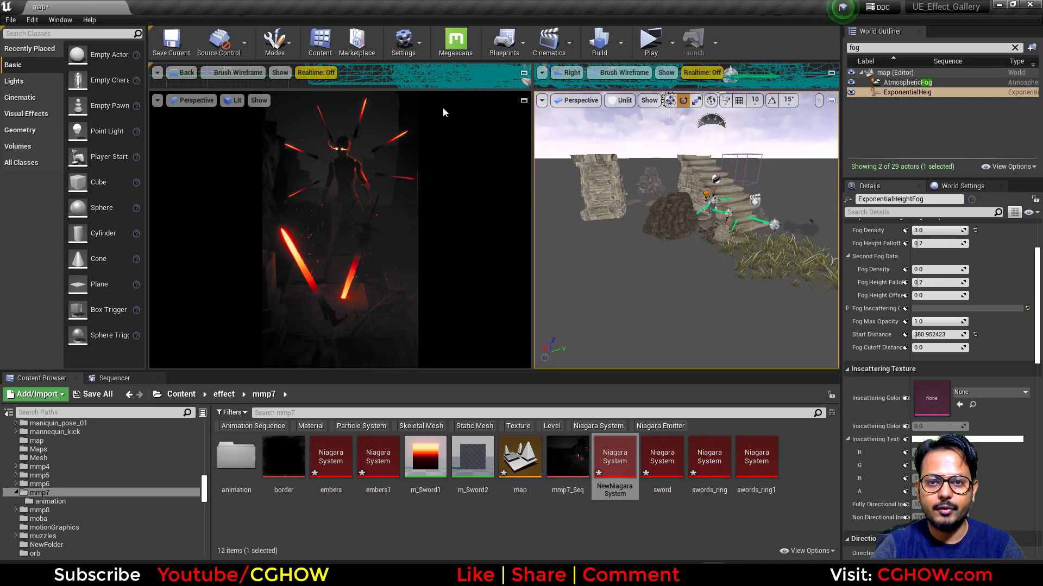
{"action": "left_click", "coordinate": [523, 101]}
{"action": "key", "text": "F11"}
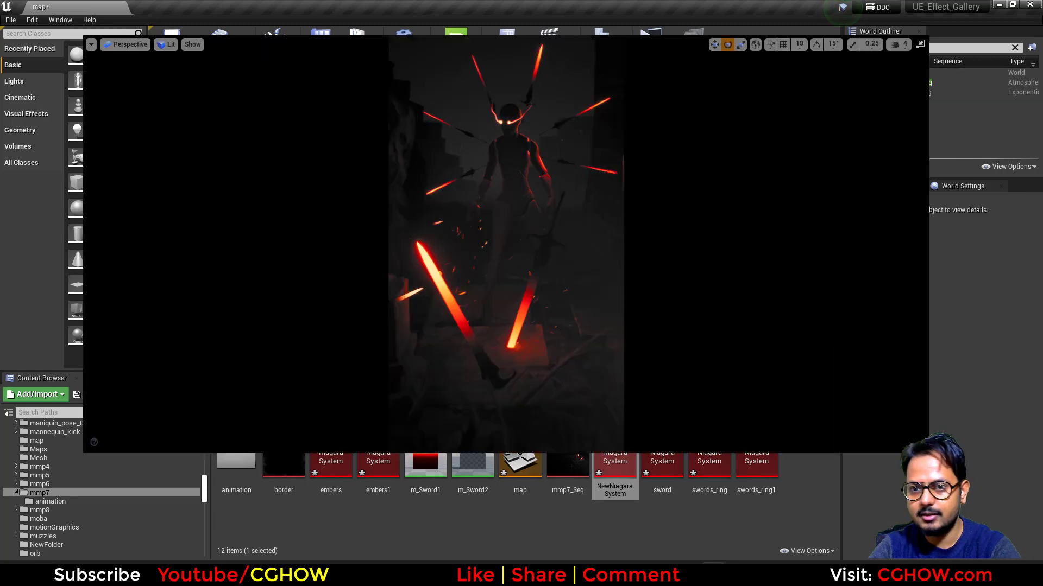